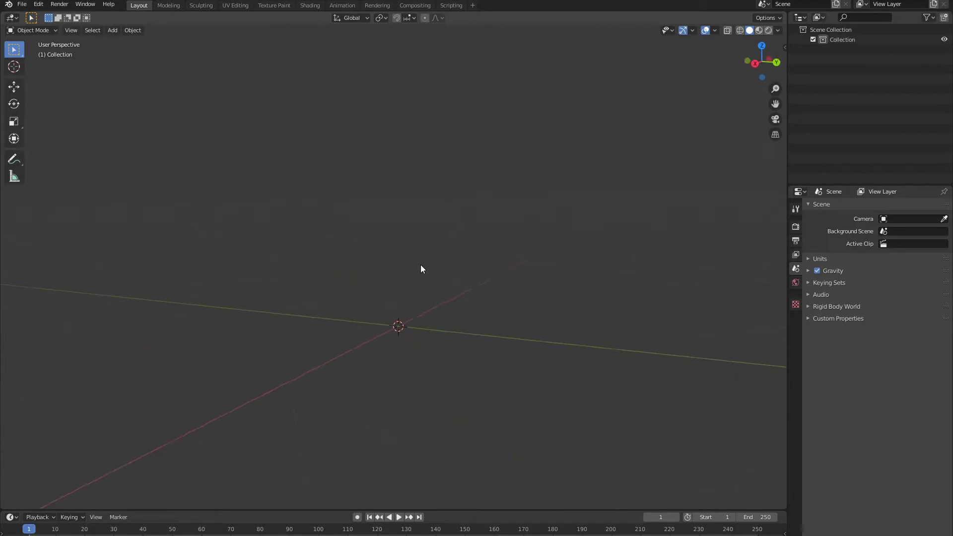
Add a Human (Meta-Rig) armature at the world origin and bring the whole rig into view
key(shift+s)
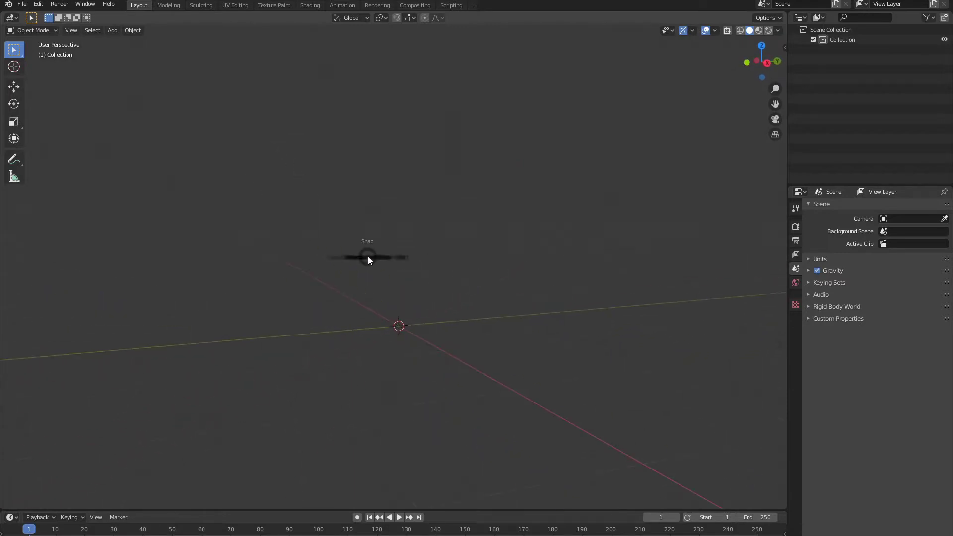
key(Escape)
key(shift+a)
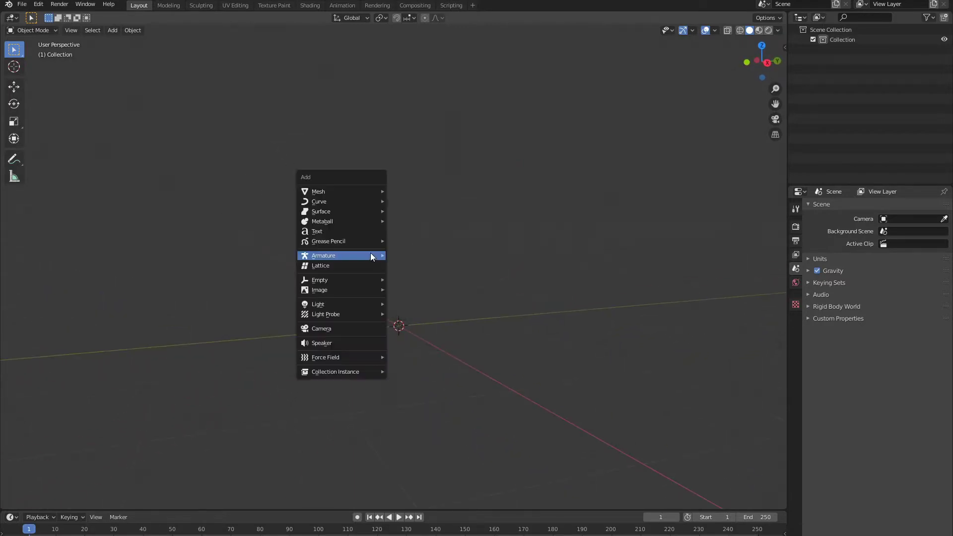
mouse_move(374, 255)
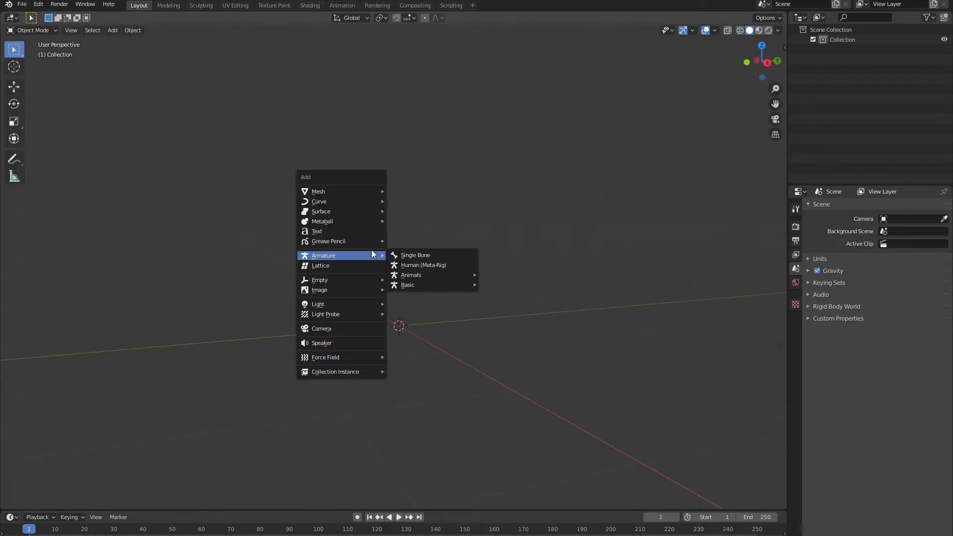
click(428, 265)
middle_drag(420, 263, 460, 293)
scroll(418, 267, up, 4)
scroll(487, 303, down, 2)
scroll(535, 311, up, 2)
scroll(534, 310, up, 3)
scroll(489, 289, down, 3)
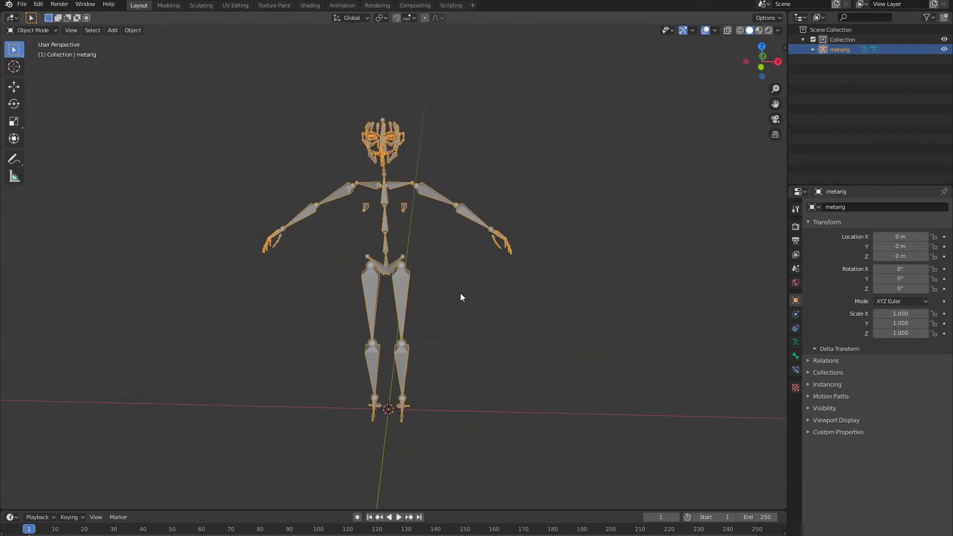
Inspect the human metarig's individual leg and arm bones in Edit Mode, including the thigh, shin and forearm
key(Tab)
click(401, 295)
middle_drag(400, 295, 427, 341)
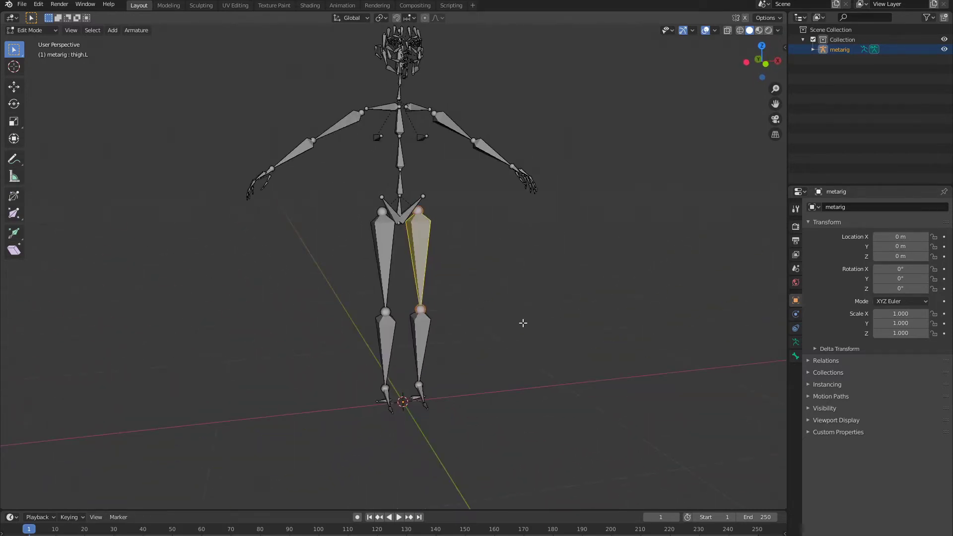
click(454, 327)
click(419, 344)
shift+click(426, 260)
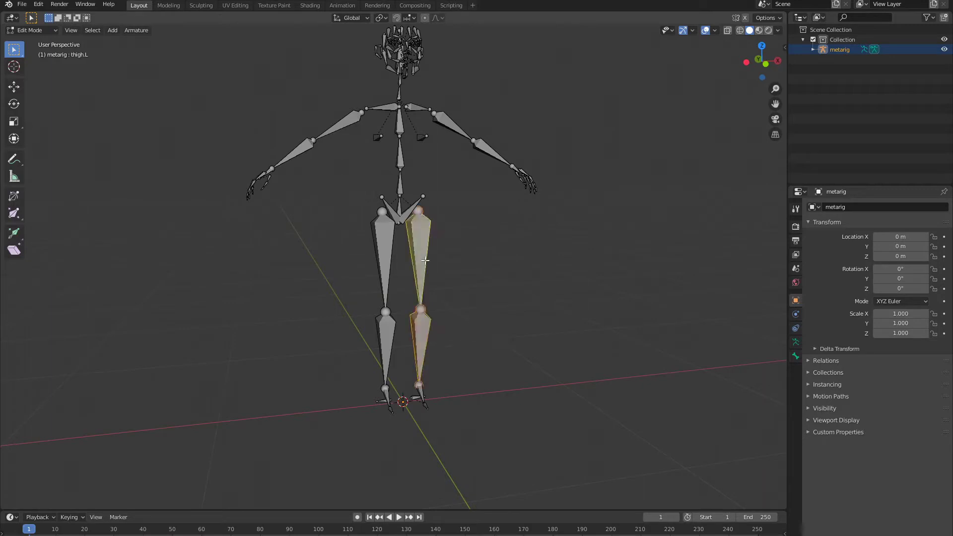
click(493, 161)
click(454, 127)
middle_drag(454, 126, 436, 135)
click(508, 156)
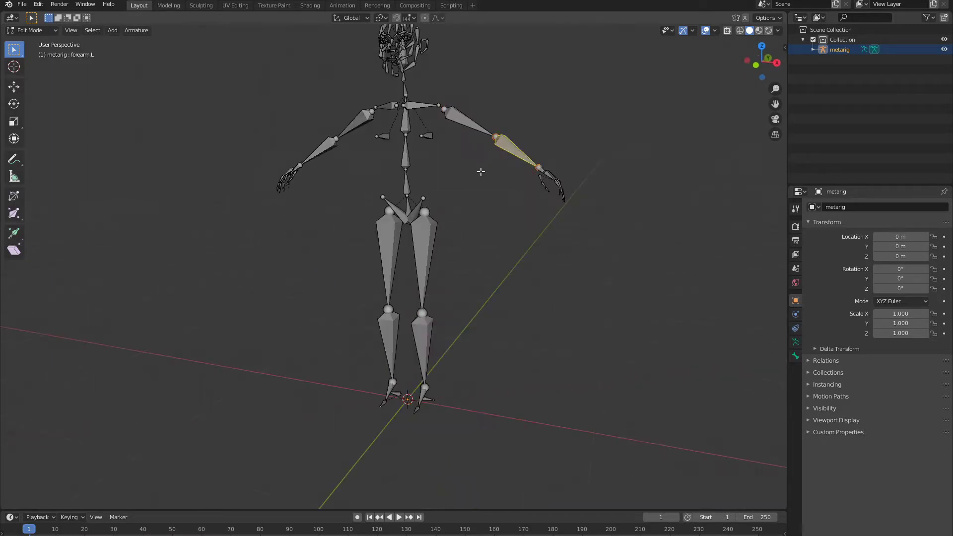
middle_drag(383, 82, 462, 267)
Return to Object Mode and delete the human metarig
key(Tab)
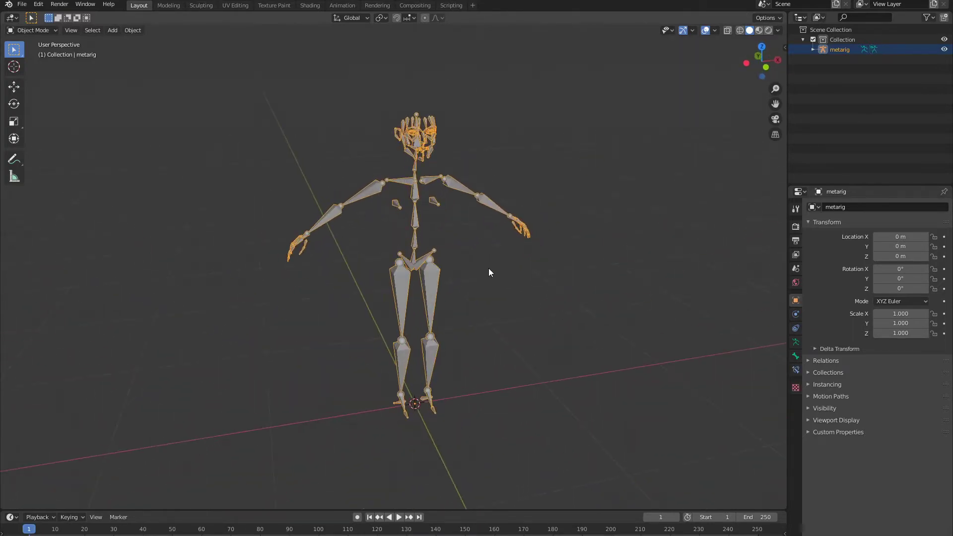
key(Delete)
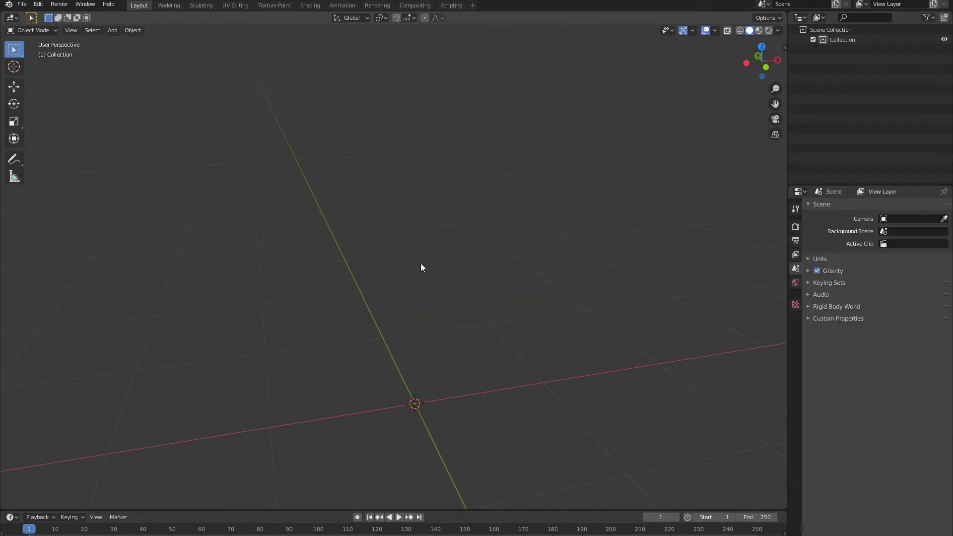
key(shift+s)
Add a Cat (Meta-Rig) armature and a Bird (Meta-Rig) armature to the empty scene
key(shift+a)
mouse_move(383, 254)
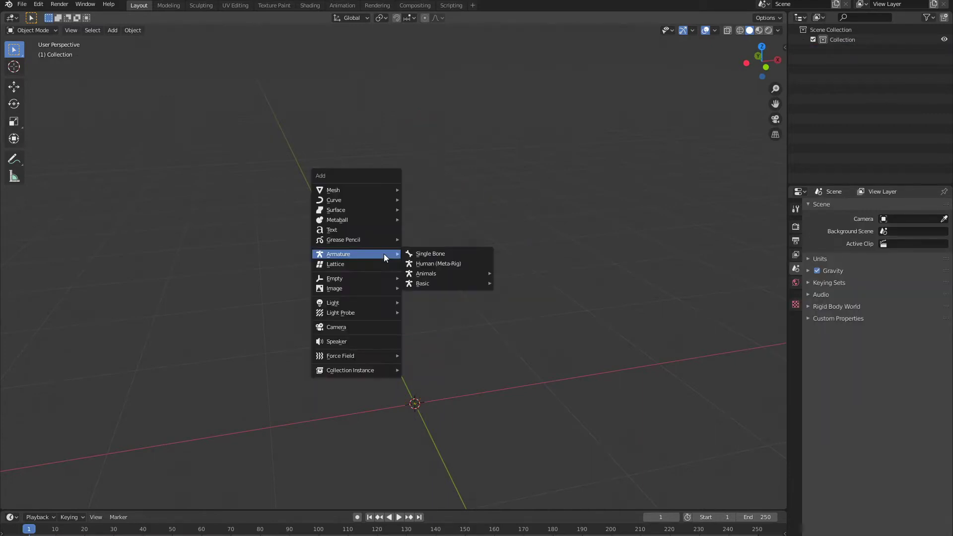
mouse_move(456, 279)
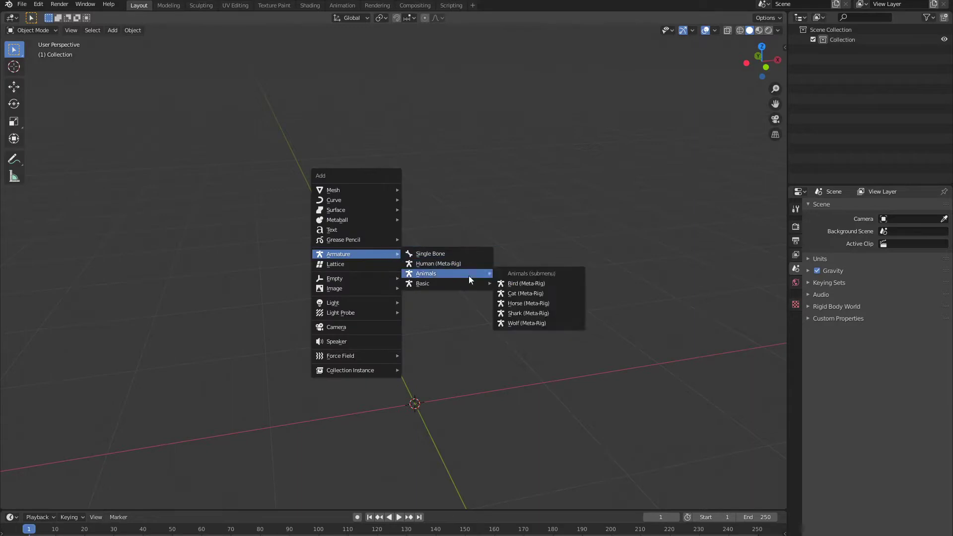
click(535, 292)
key(shift+a)
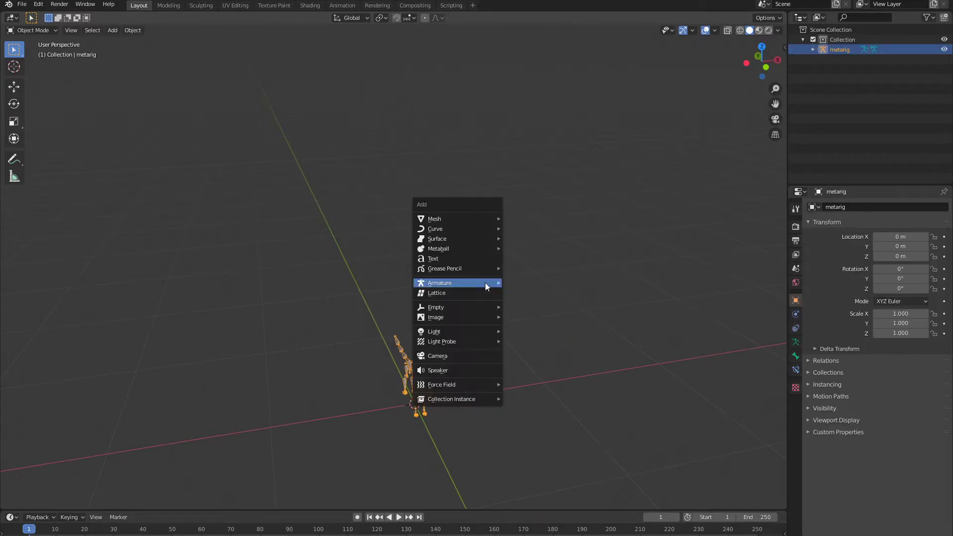
mouse_move(486, 286)
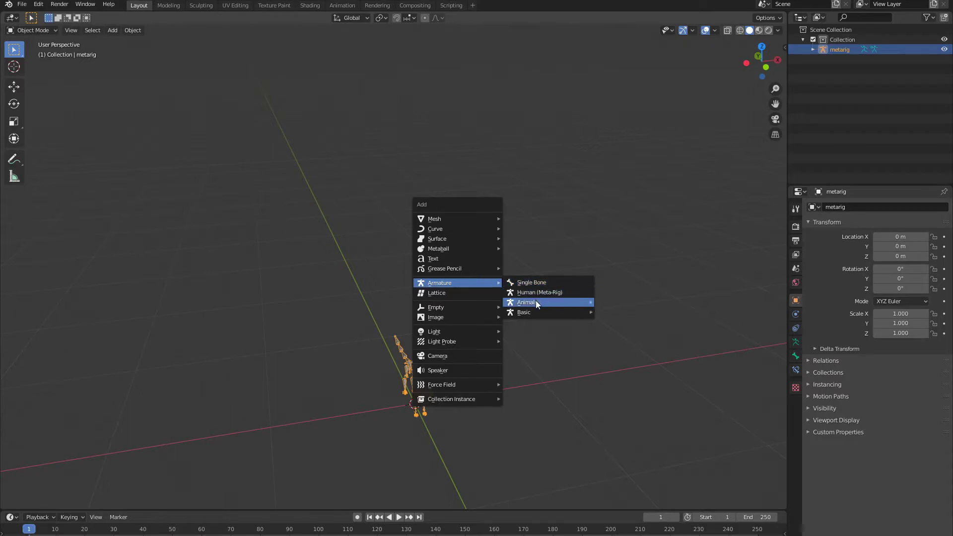
mouse_move(535, 300)
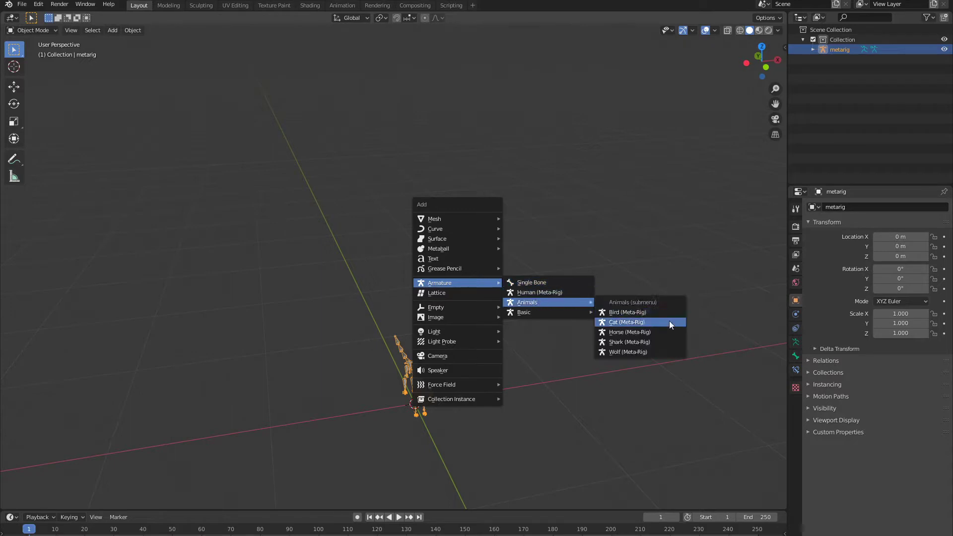
click(633, 312)
middle_drag(625, 310, 448, 248)
Select everything and delete the cat and bird metarigs
key(a)
key(Delete)
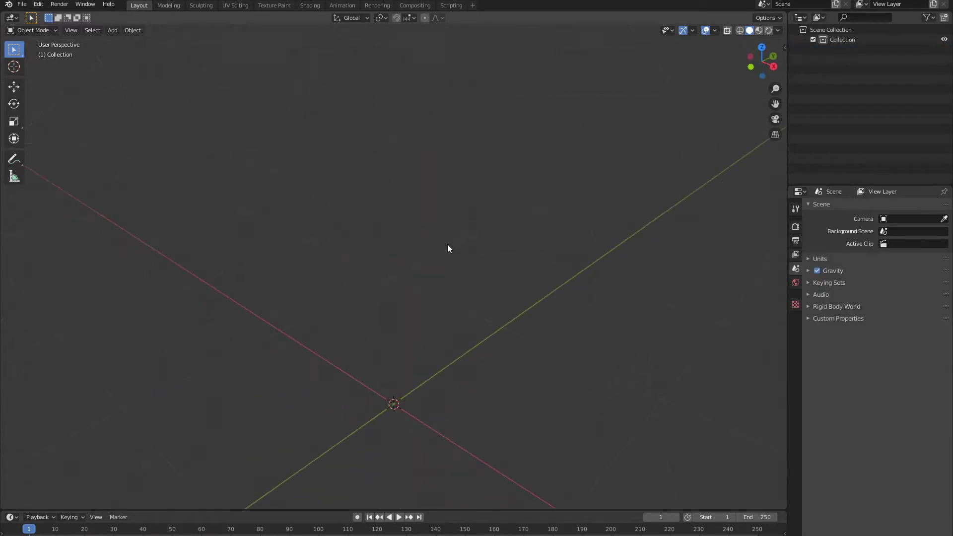
key(shift+s)
key(Escape)
Add another Human (Meta-Rig) armature, look it over and delete it
key(shift+a)
mouse_move(385, 313)
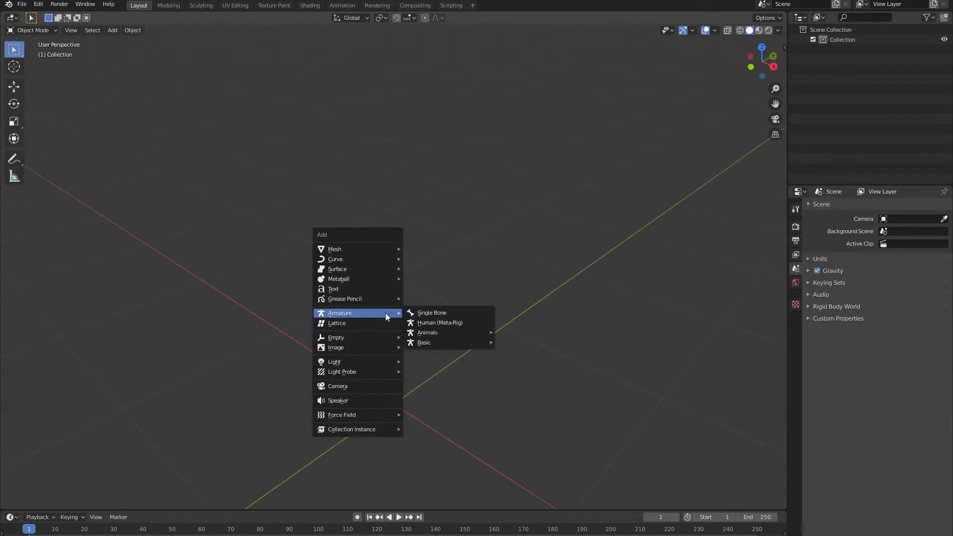
click(430, 322)
middle_drag(442, 295, 405, 295)
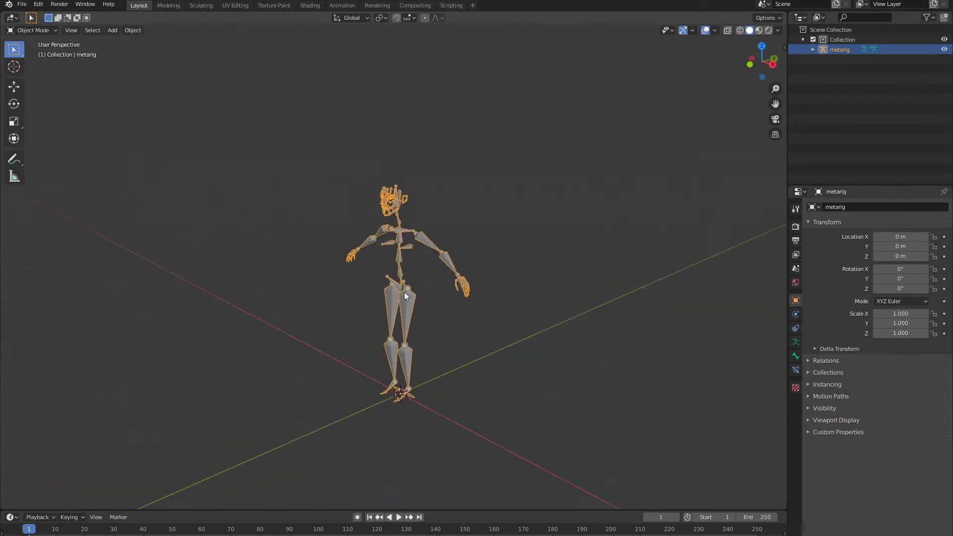
key(Delete)
middle_drag(346, 278, 408, 265)
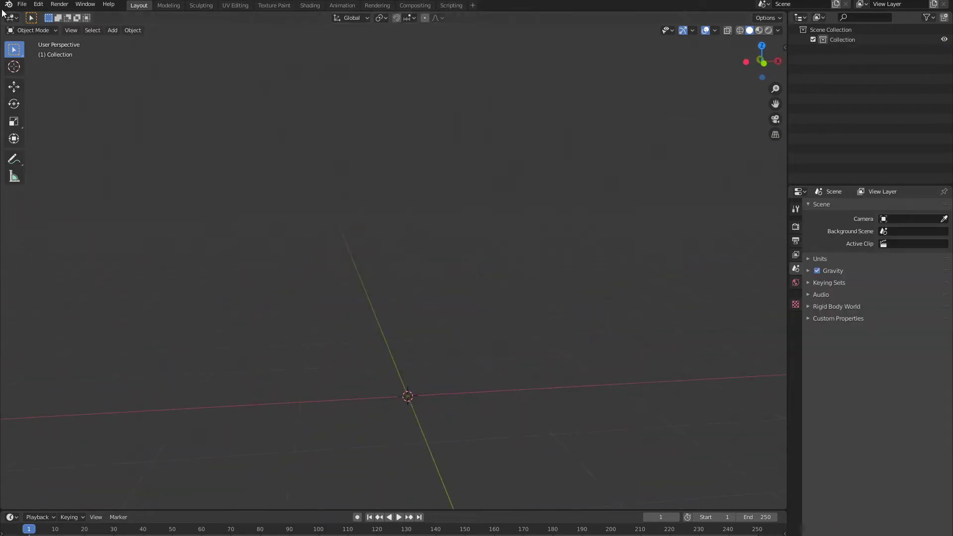
Open the recent file koboi_subD.blend without saving the changes to the untitled scene
click(22, 4)
mouse_move(54, 38)
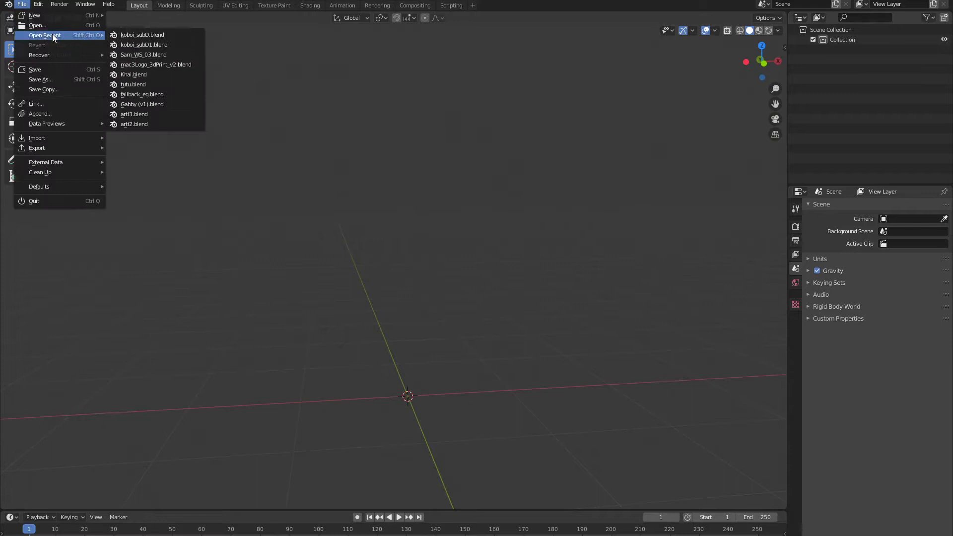
click(150, 35)
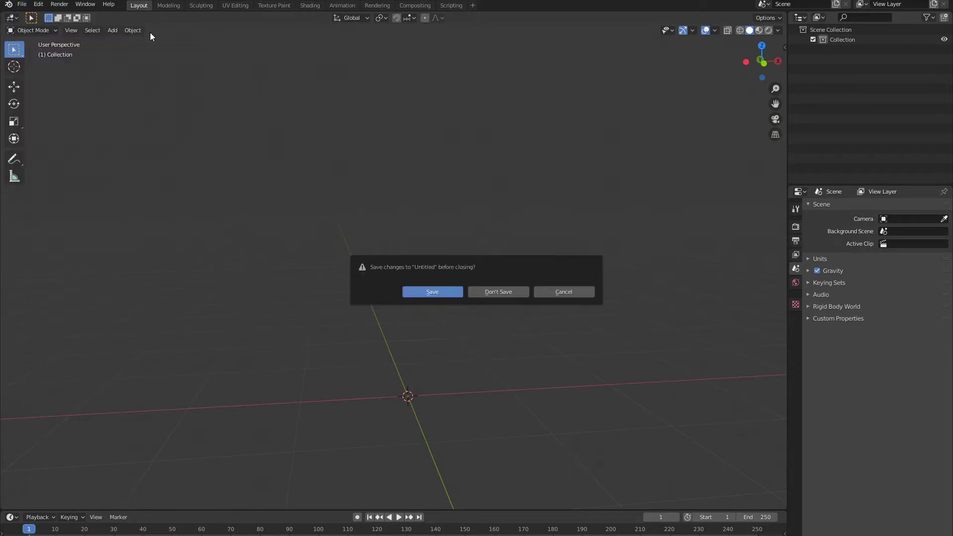
click(498, 291)
Examine the koboi character's pose and its separate cigar object from several angles, including the front orthographic view
middle_drag(513, 281, 97, 264)
middle_drag(163, 256, 249, 291)
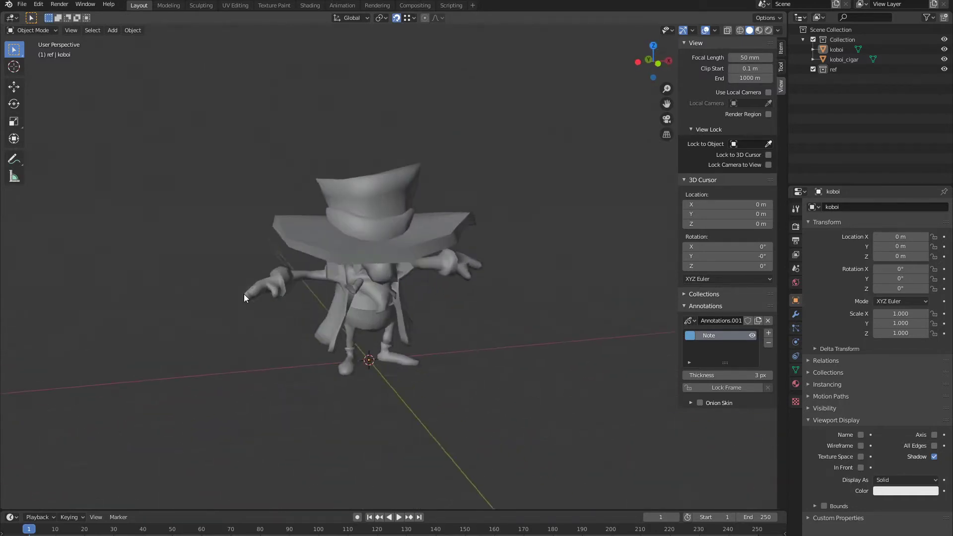
scroll(258, 298, up, 4)
click(309, 315)
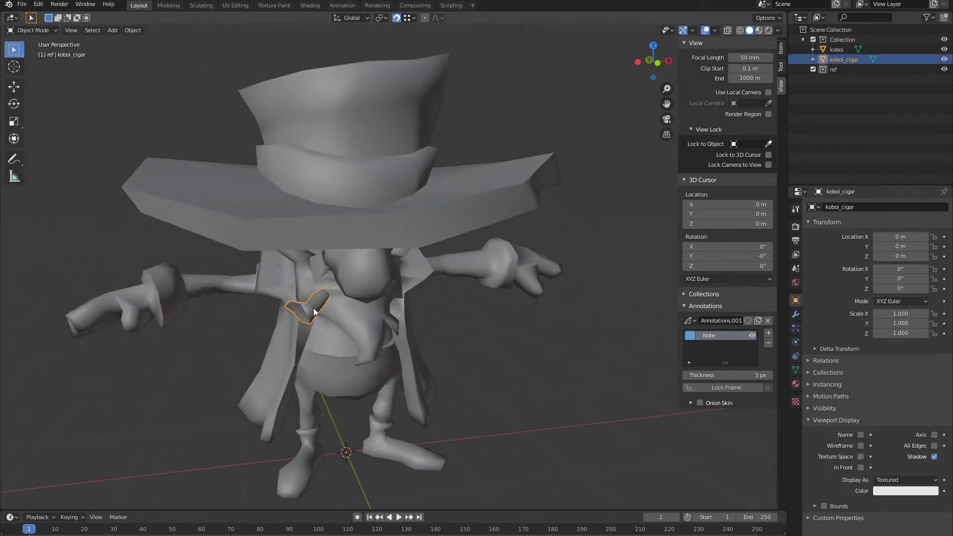
middle_drag(313, 308, 396, 317)
scroll(396, 315, down, 4)
key(KP_1)
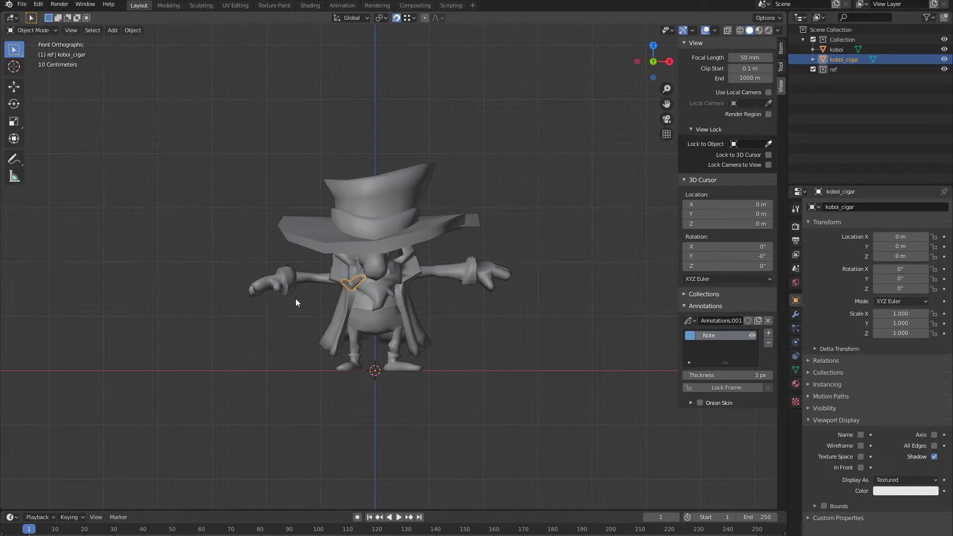
middle_drag(296, 299, 281, 329)
scroll(305, 316, up, 6)
scroll(305, 316, down, 5)
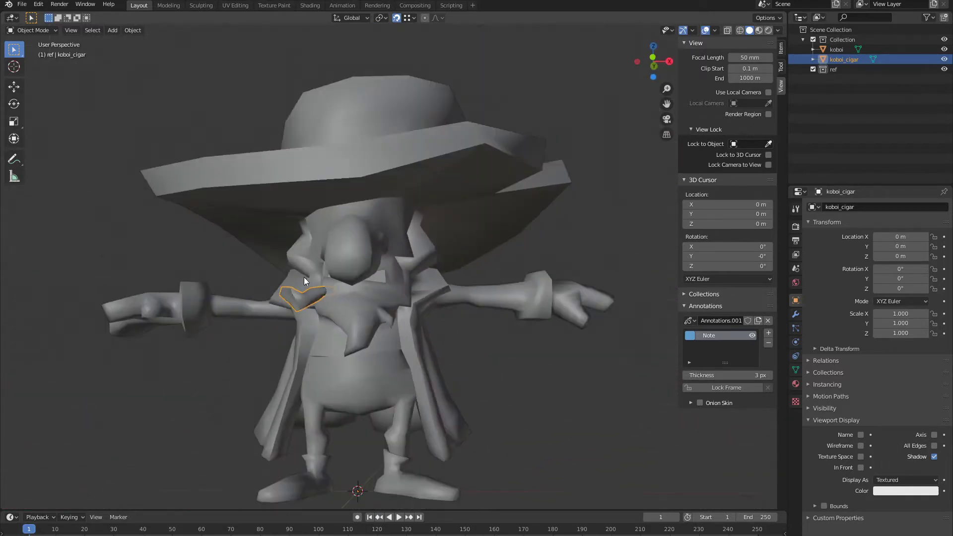
middle_drag(303, 277, 382, 277)
scroll(409, 330, down, 2)
key(KP_1)
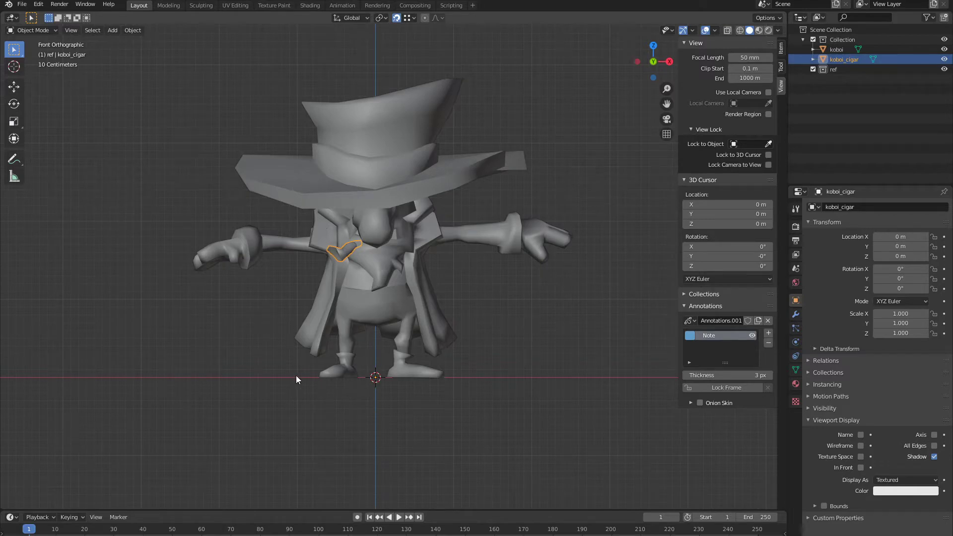
Examine the character up close from the side, below and front, focusing on the face, moustache and cigar
middle_drag(445, 214, 447, 251)
scroll(446, 251, up, 3)
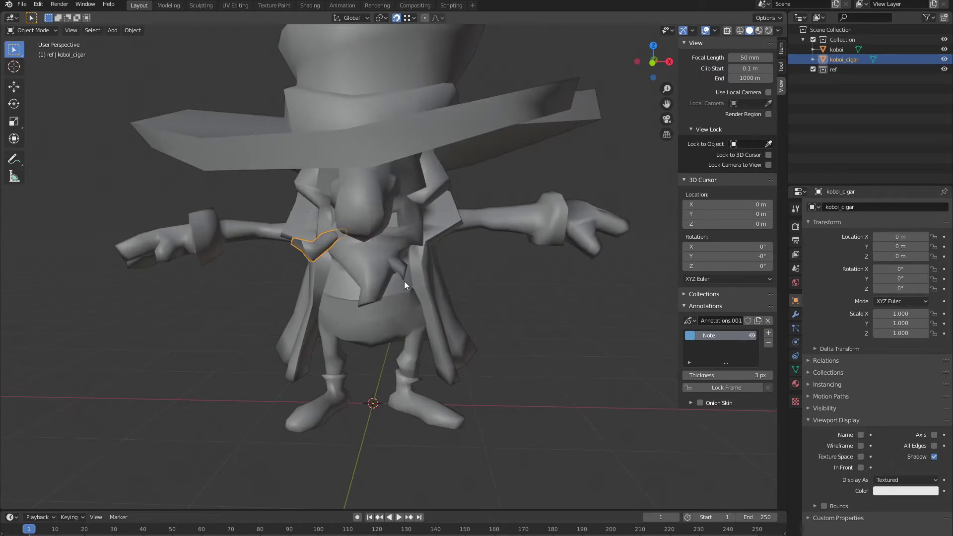
middle_drag(404, 285, 792, 284)
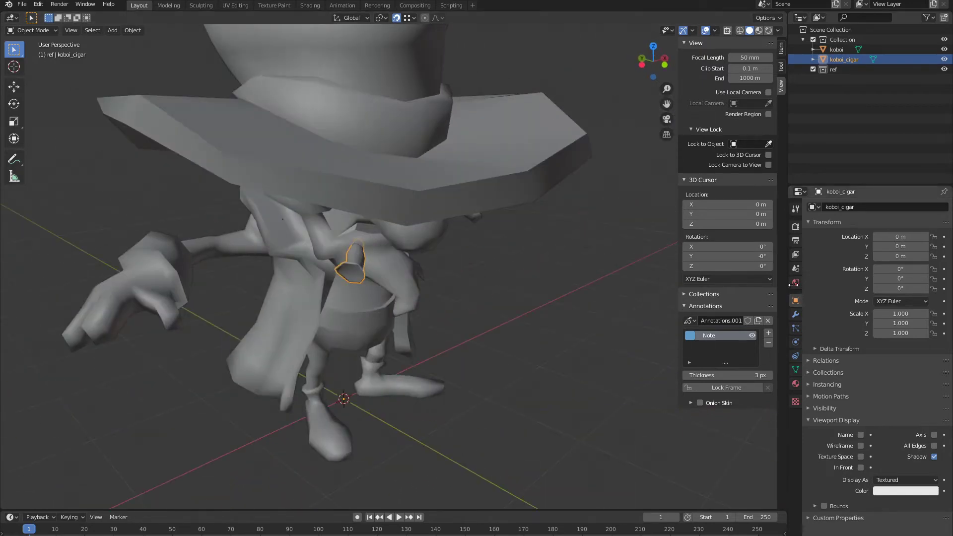
middle_drag(480, 288, 314, 266)
scroll(368, 268, up, 6)
scroll(346, 243, down, 5)
scroll(448, 282, up, 5)
scroll(447, 282, down, 5)
scroll(315, 267, up, 5)
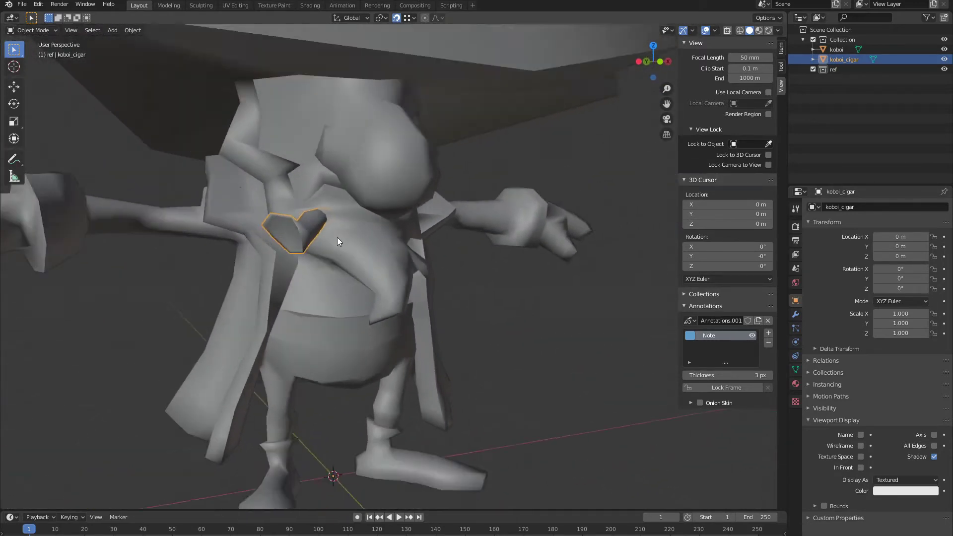
scroll(338, 242, down, 5)
middle_drag(335, 232, 436, 226)
scroll(401, 247, up, 5)
scroll(338, 252, down, 6)
scroll(367, 255, up, 6)
scroll(367, 255, down, 3)
scroll(380, 324, up, 3)
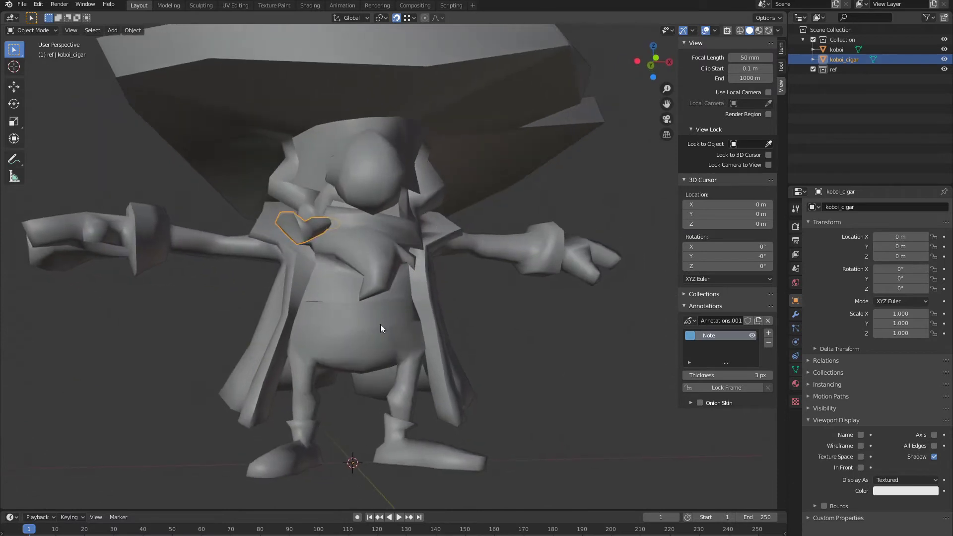
click(380, 324)
scroll(379, 288, down, 3)
mouse_move(379, 288)
middle_down()
mouse_move(408, 305)
mouse_move(383, 294)
middle_up()
scroll(408, 305, up, 3)
scroll(314, 226, up, 4)
Try moving the cigar's geometry upward with the Move tool in Edit Mode, and undo the move
click(314, 231)
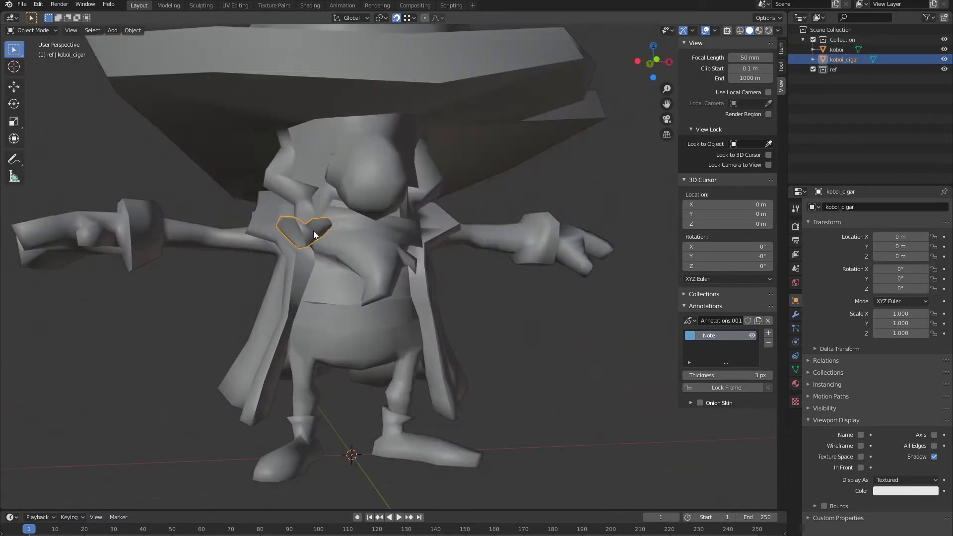
key(Tab)
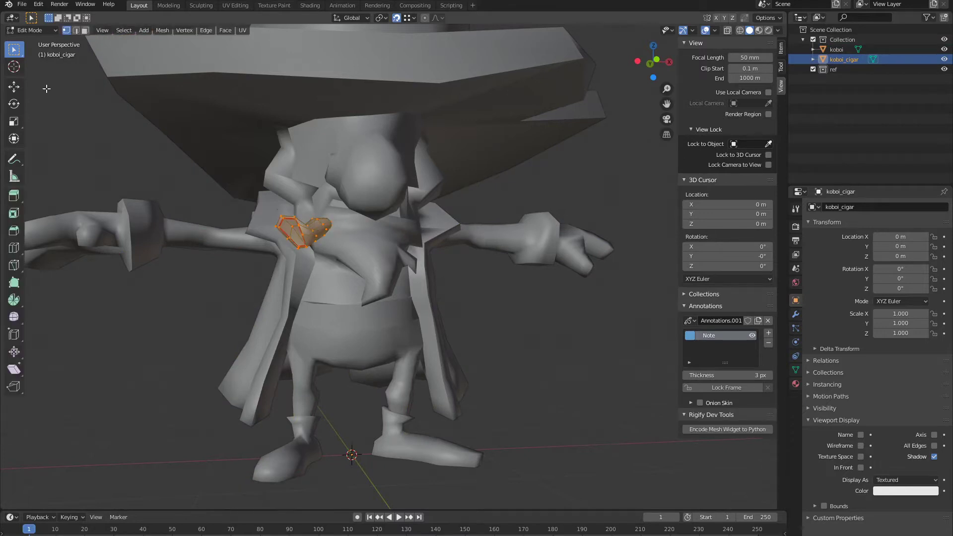
click(15, 87)
drag(307, 189, 318, 165)
key(ctrl+z)
Turn off snapping, return to Object Mode and clear the selection
click(400, 19)
key(Tab)
click(499, 193)
scroll(498, 194, down, 5)
middle_drag(498, 193, 417, 222)
scroll(417, 223, down, 3)
scroll(416, 222, up, 3)
Display the koboi body's location, rotation and scale values, and add the cigar to the selection to check both
click(412, 229)
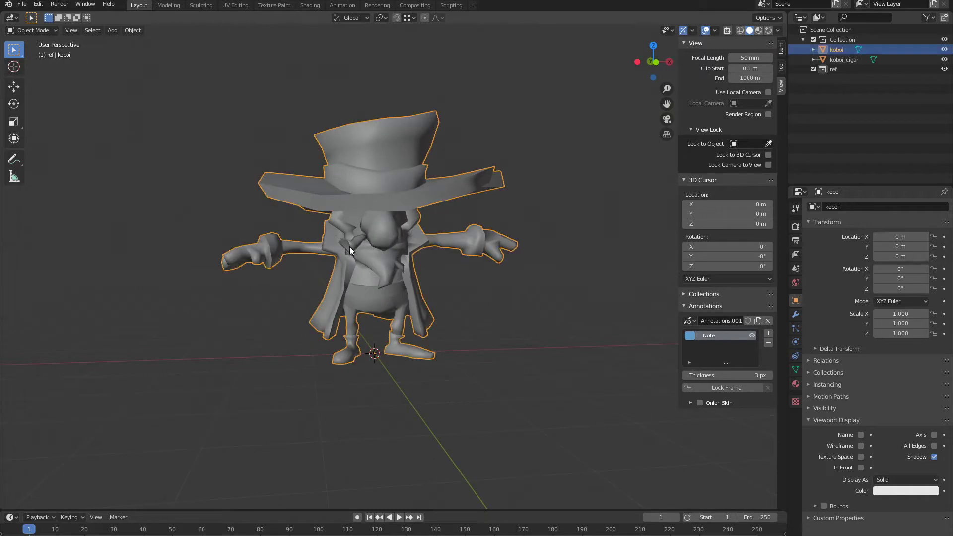
click(349, 246)
mouse_move(462, 245)
middle_down()
mouse_move(268, 252)
mouse_move(456, 245)
middle_up()
click(459, 243)
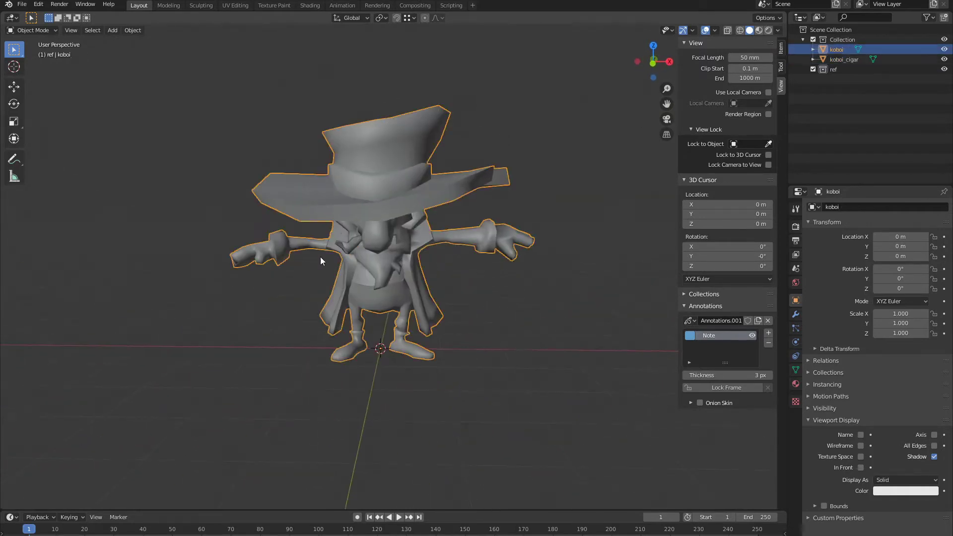
click(780, 50)
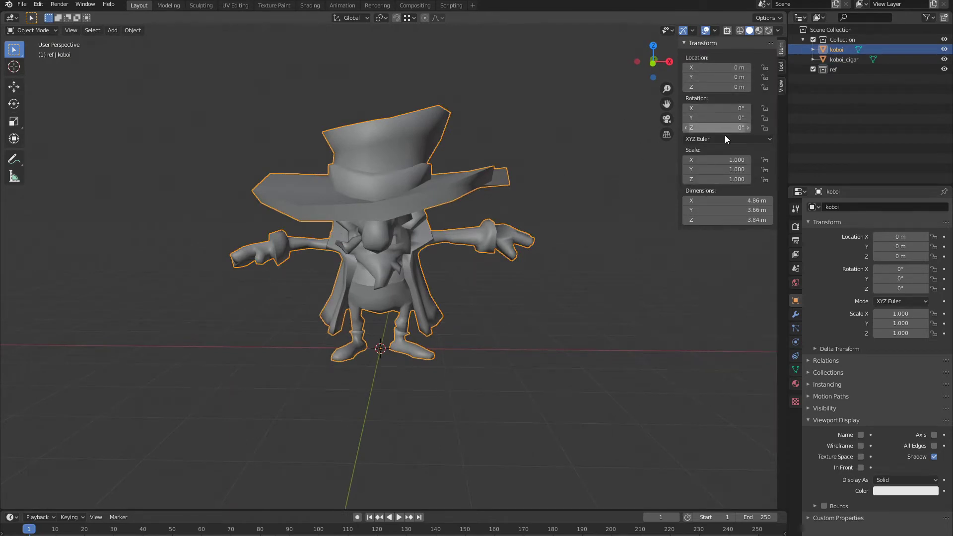
shift+click(366, 242)
middle_drag(366, 243, 395, 225)
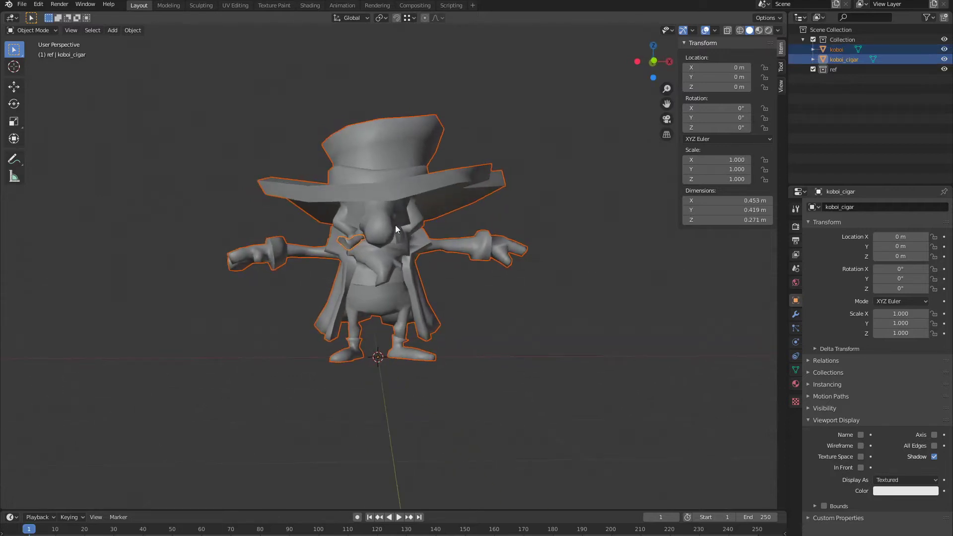
Set the transform pivot point to the 3D Cursor and scale the koboi body and cigar down together to about 0.817
click(382, 17)
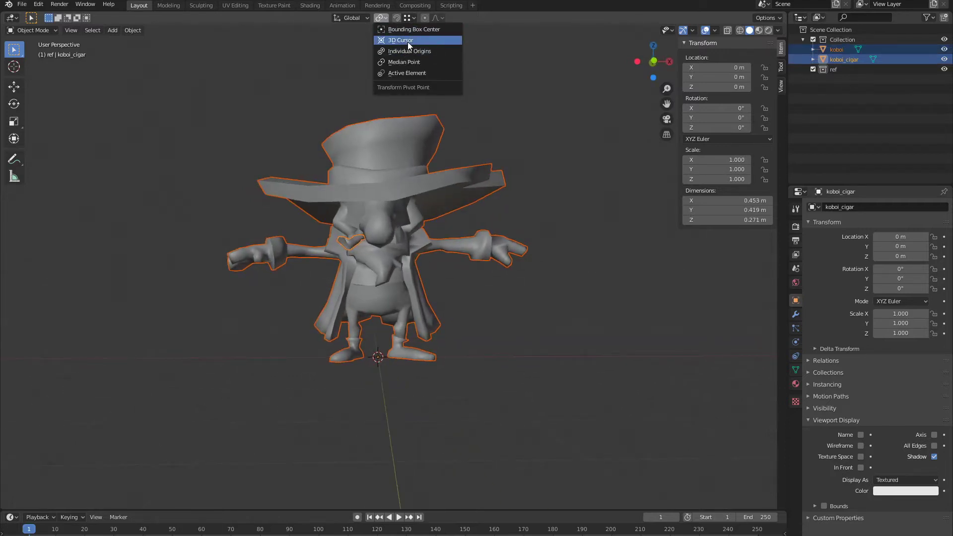
click(408, 40)
key(s)
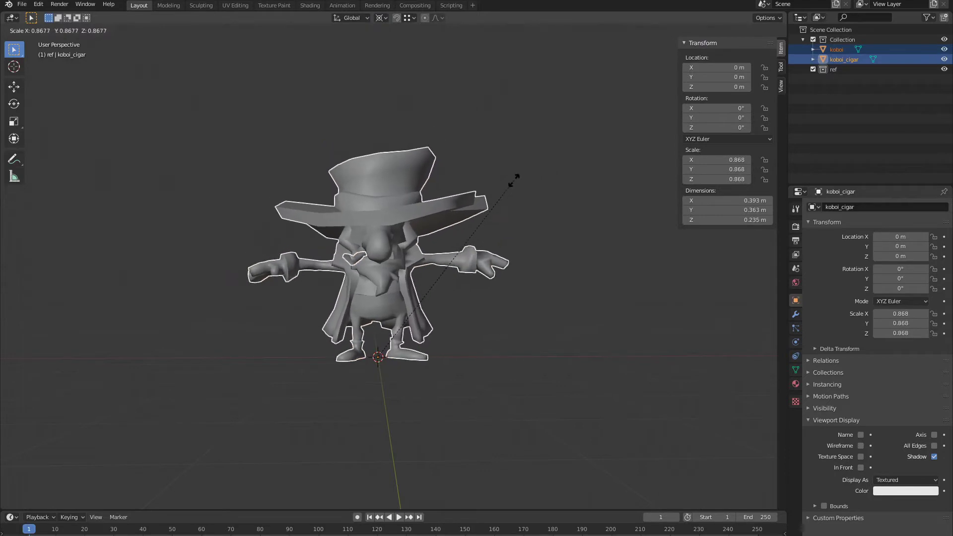
click(515, 180)
middle_drag(648, 213, 523, 182)
key(s)
click(513, 204)
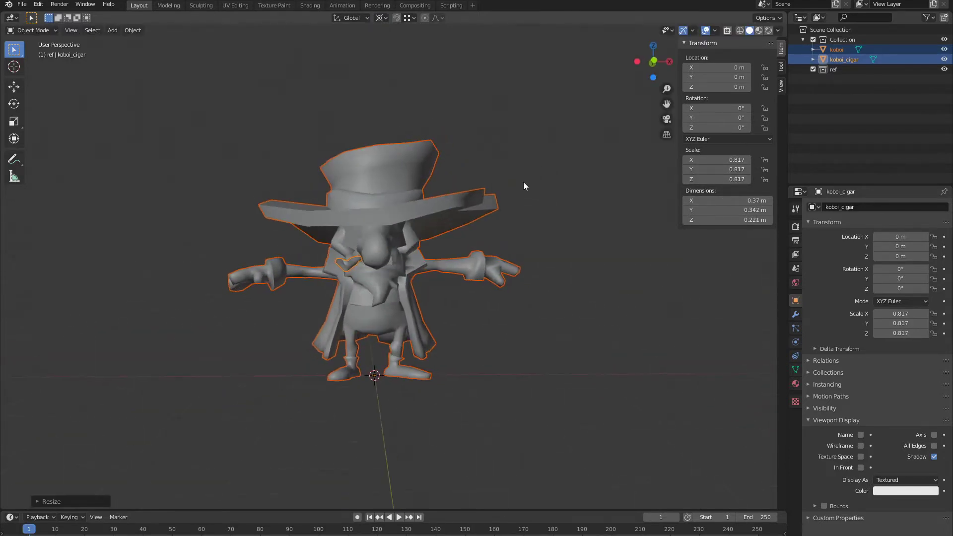
Shrink the koboi body and cigar further to an overall scale of about 0.775
key(KP_1)
key(s)
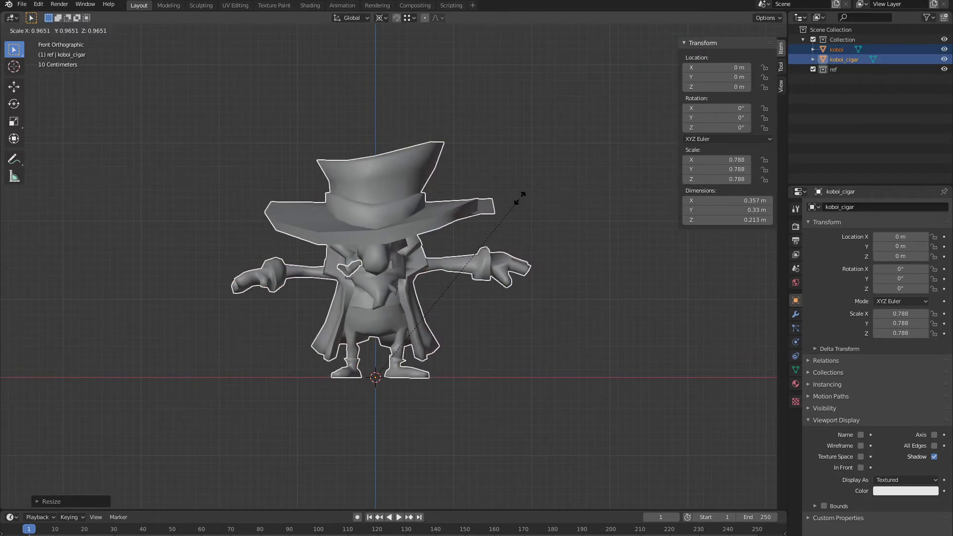
click(525, 196)
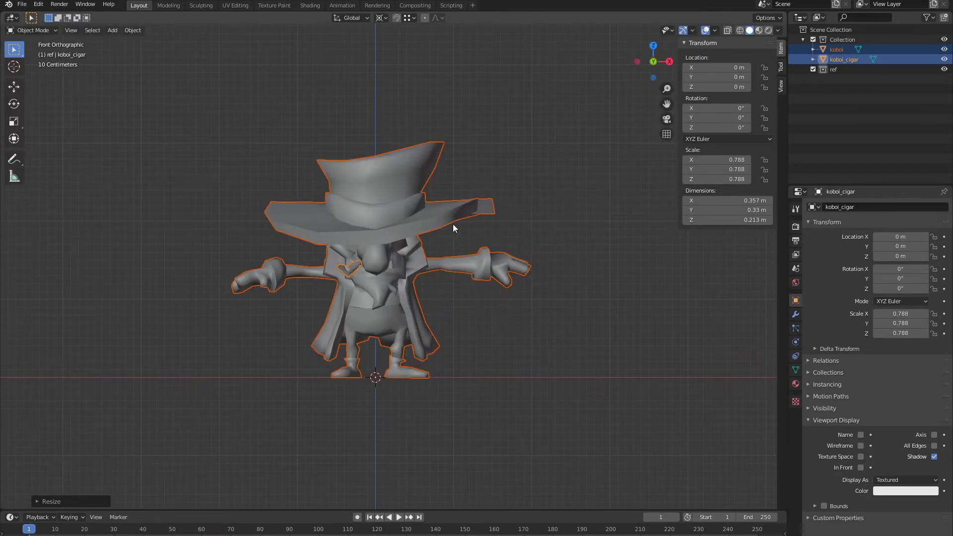
key(s)
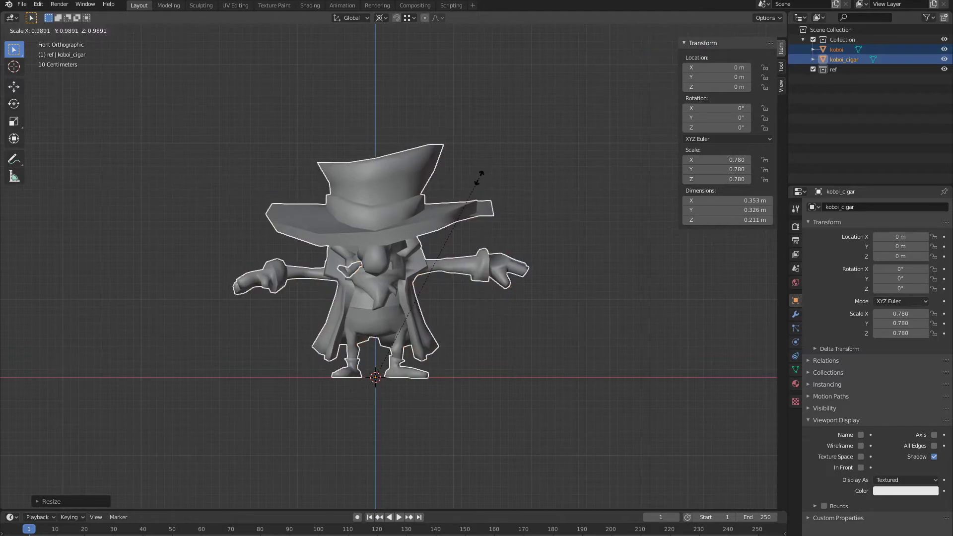
click(477, 177)
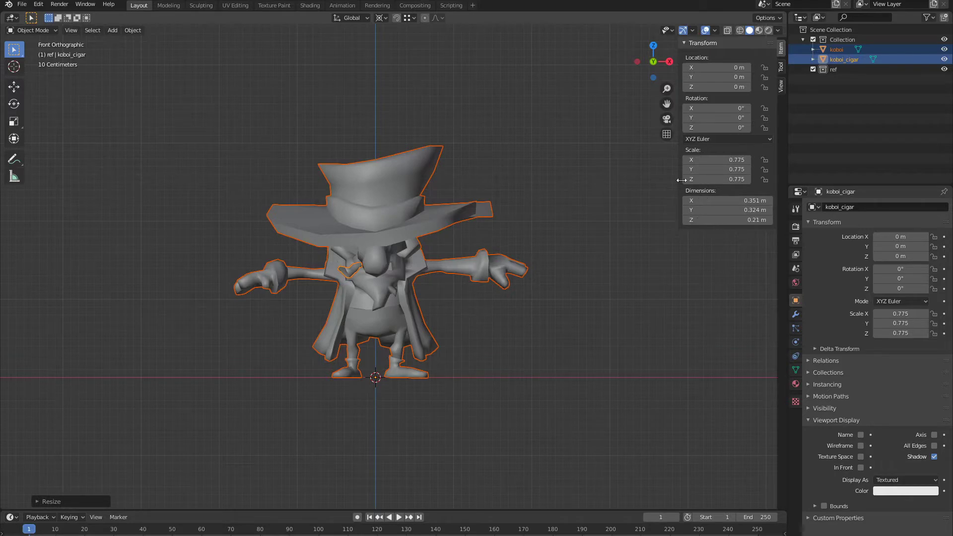
Reselect the cigar and koboi body, apply their scale, and clear the selection
click(455, 400)
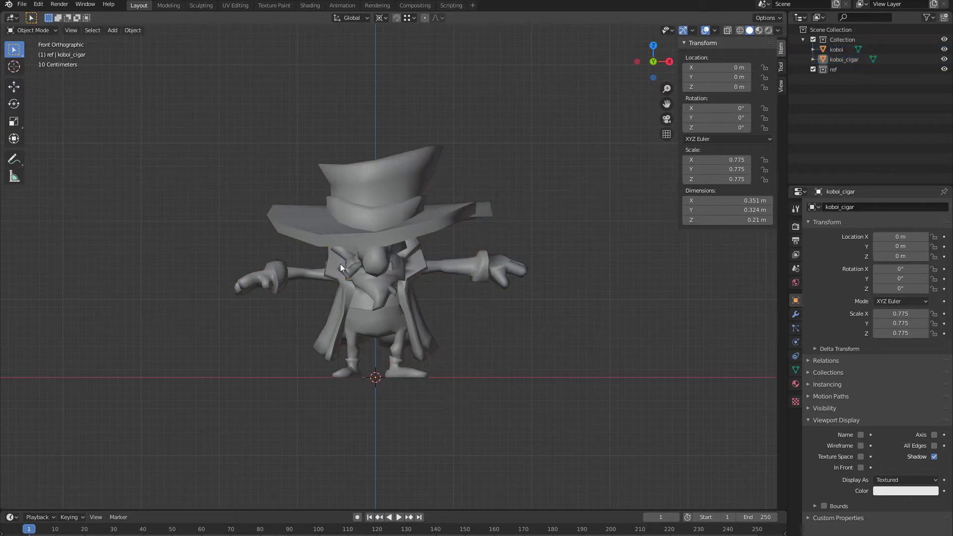
click(341, 266)
shift+click(368, 314)
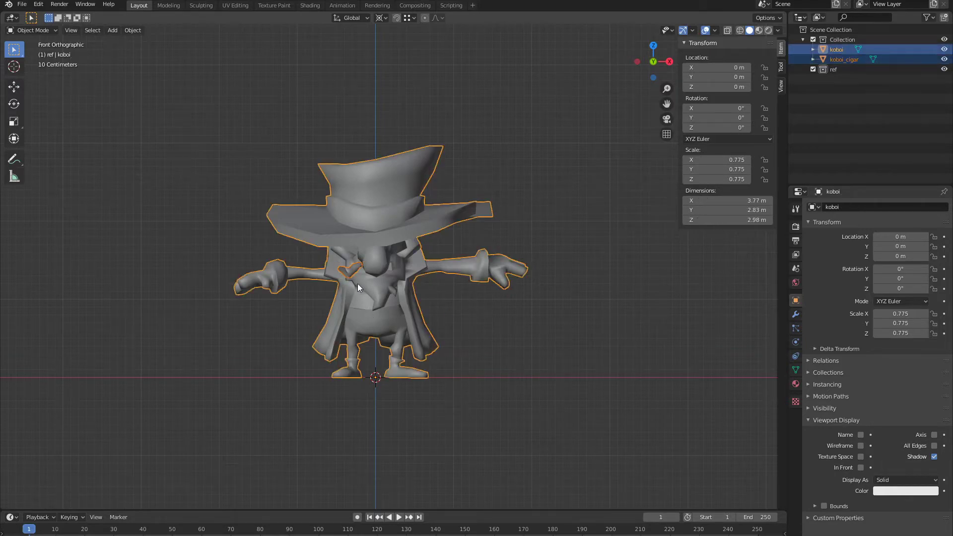
key(ctrl+a)
click(525, 315)
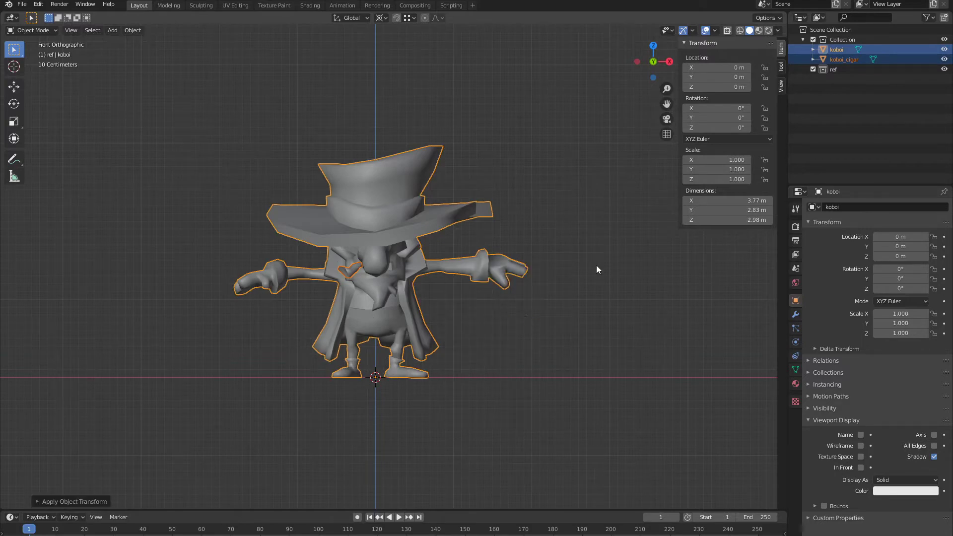
click(567, 248)
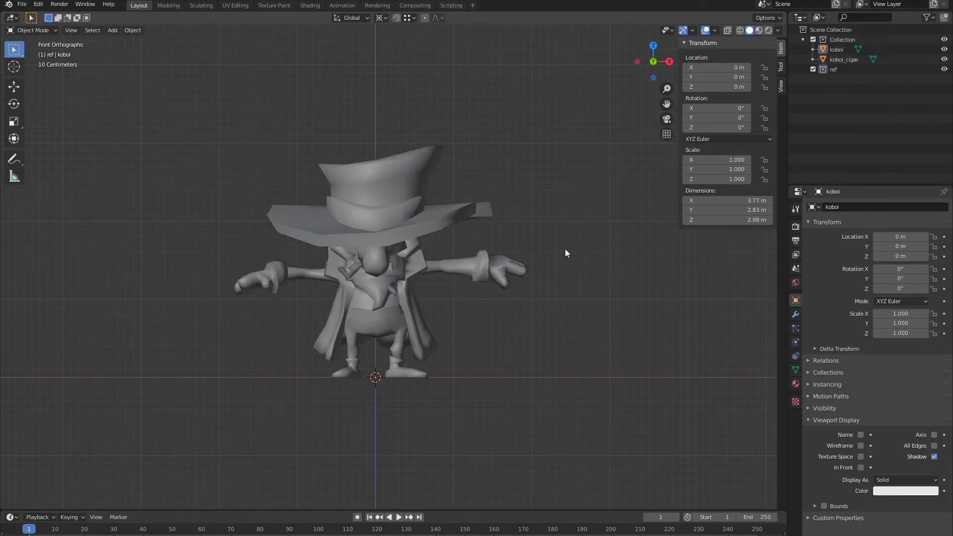
Reveal the hidden hat geometry with the cigar and koboi body in Edit Mode, and return to Object Mode
click(358, 272)
shift+click(382, 292)
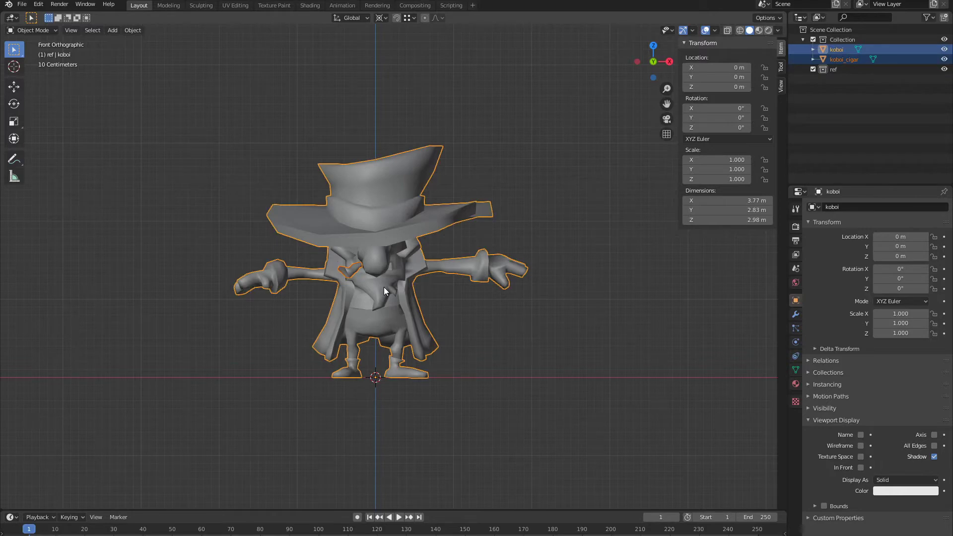
key(Tab)
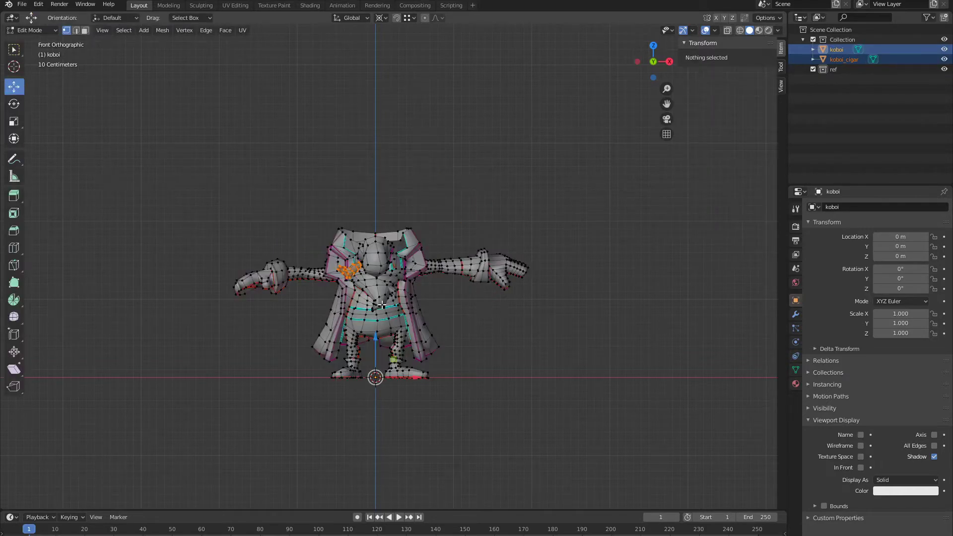
key(Tab)
key(Tab)
key(alt+h)
click(471, 297)
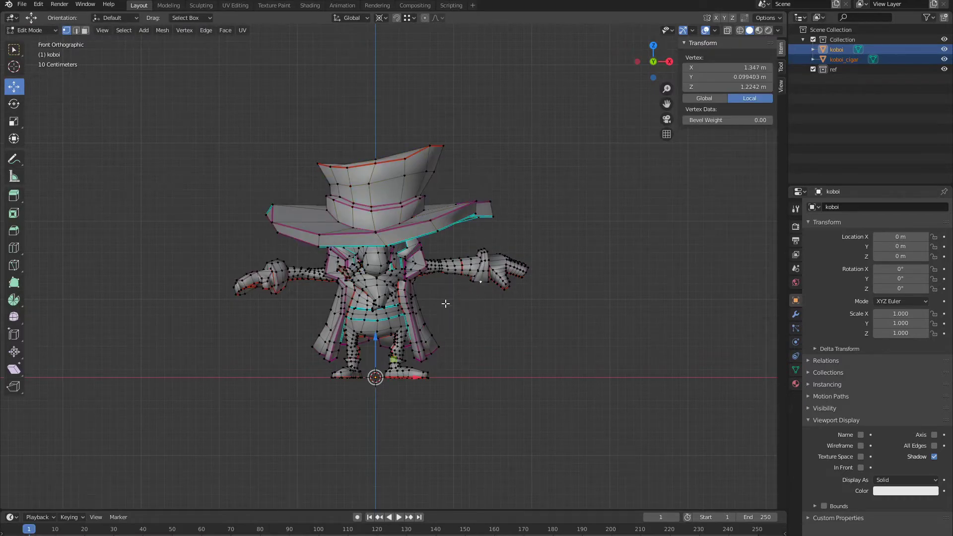
key(Tab)
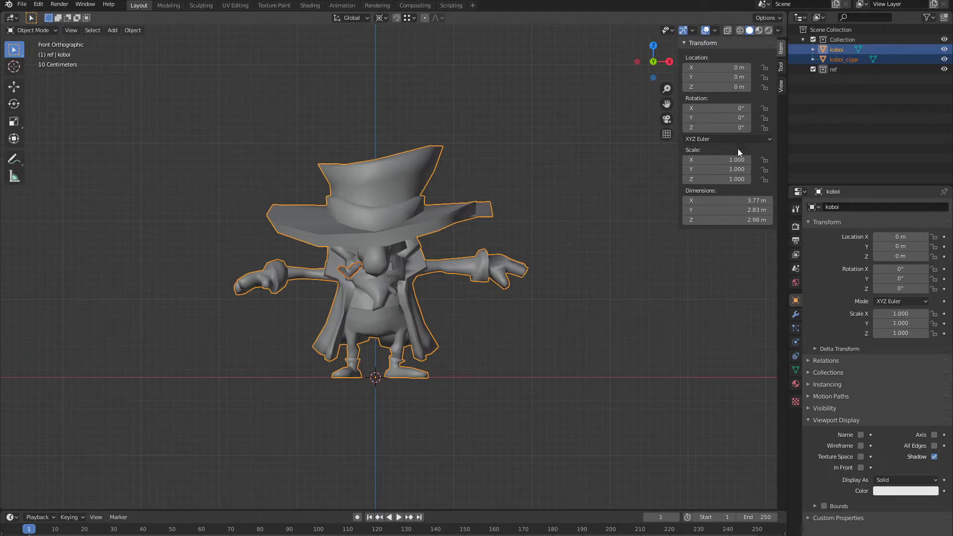
Check the meshes in Edit Mode, first with both objects selected and again with only the koboi body
key(Tab)
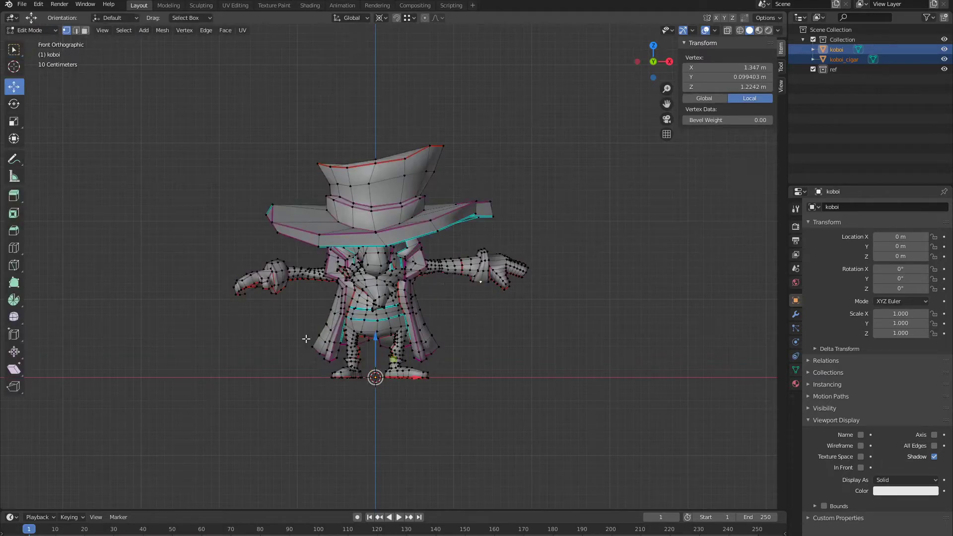
key(Tab)
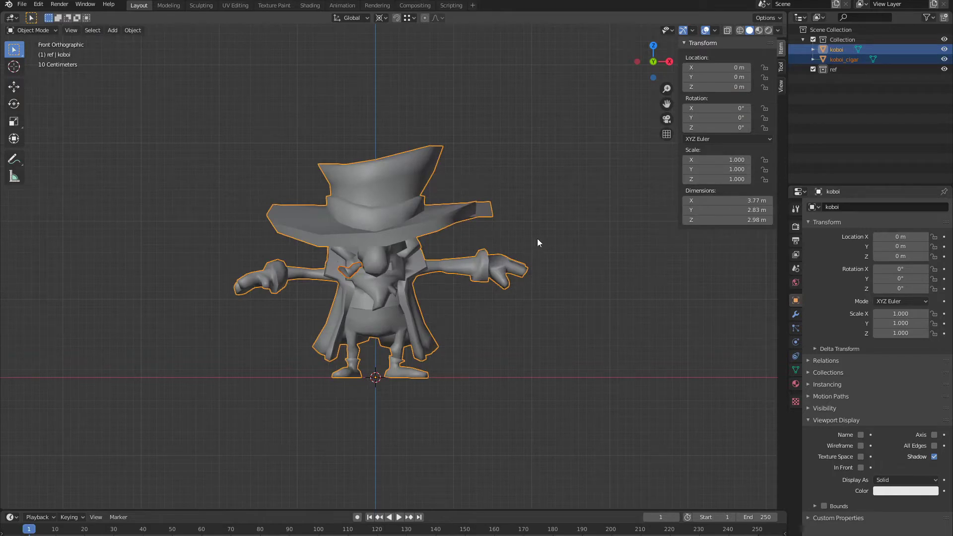
click(525, 245)
click(447, 260)
key(Tab)
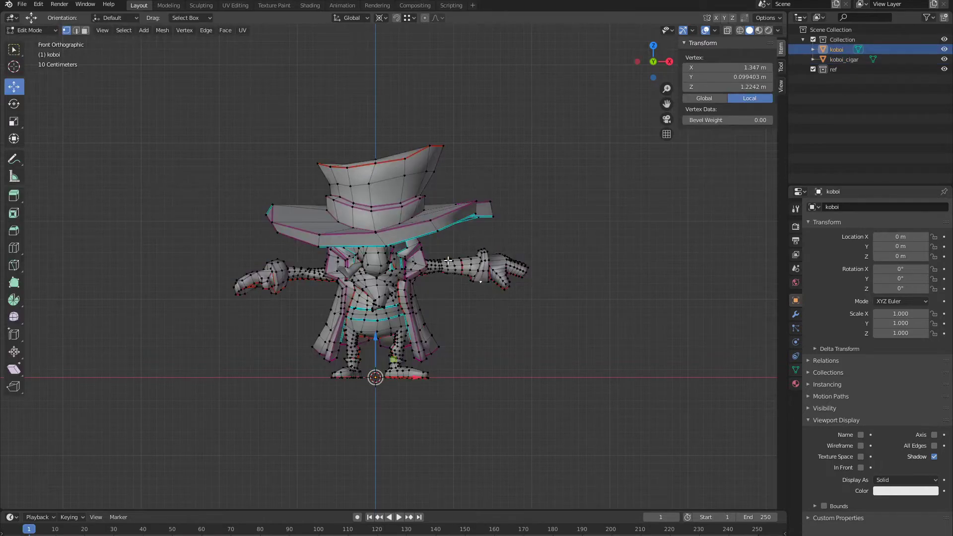
key(Tab)
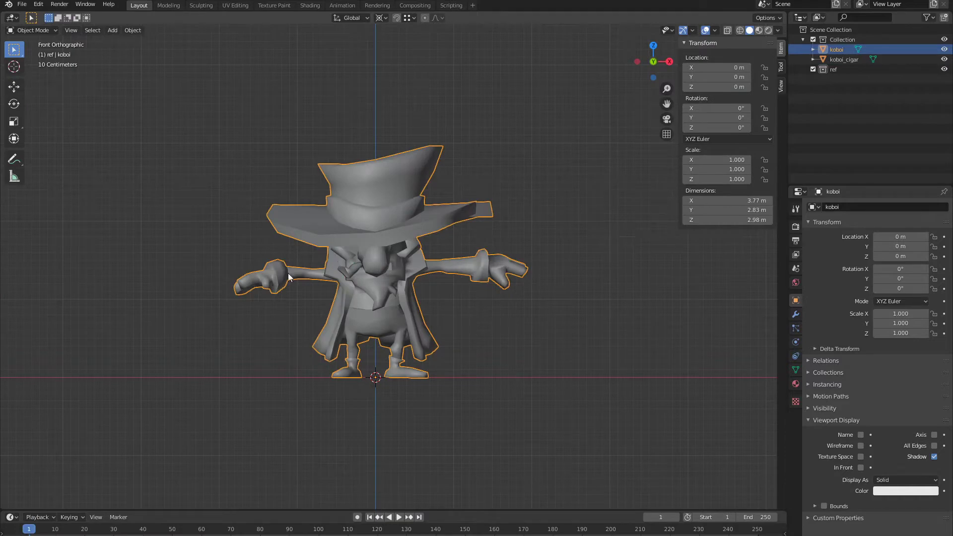
Add the cigar to the selection, move both objects away from the world origin, and clear their location
middle_drag(523, 367, 449, 267)
shift+click(353, 275)
scroll(400, 284, down, 3)
key(g)
right_click(441, 276)
scroll(455, 292, up, 2)
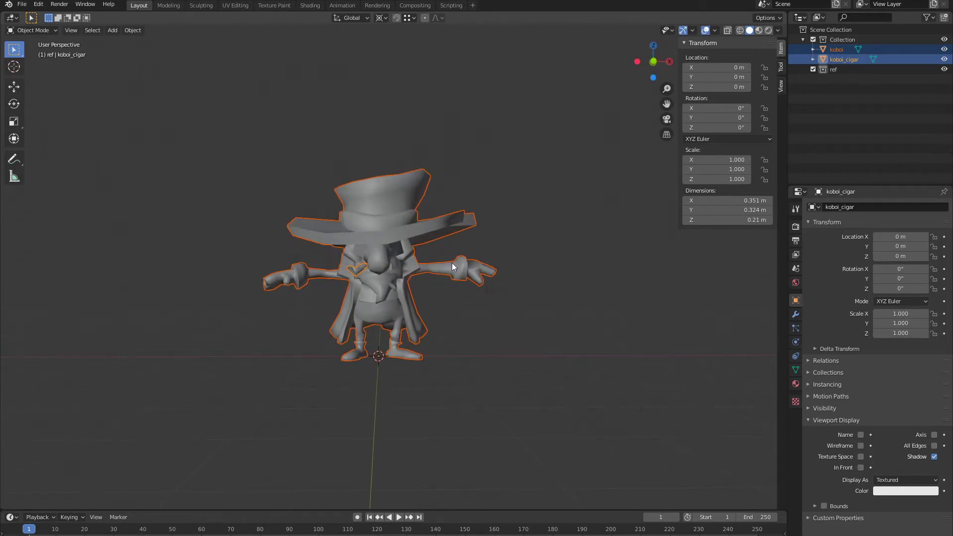
middle_drag(451, 263, 439, 284)
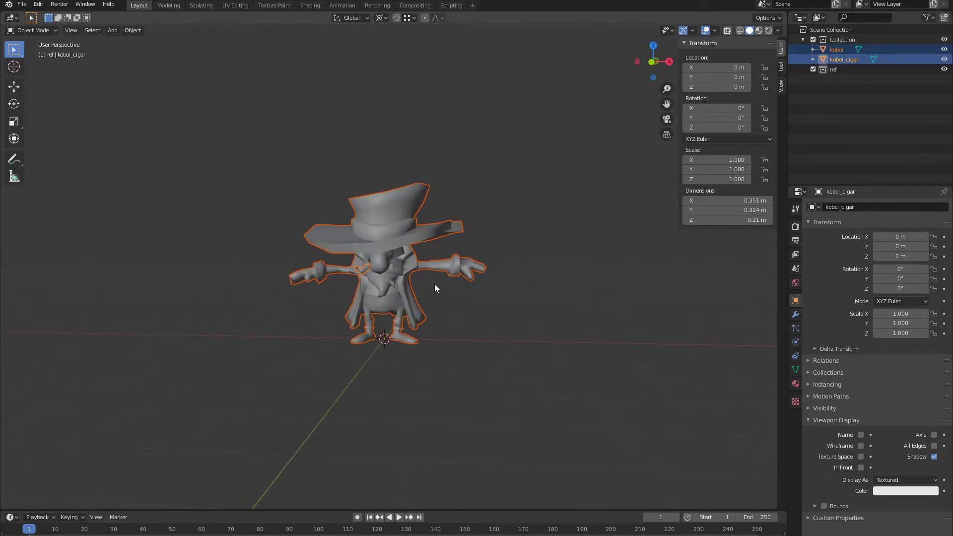
key(g)
click(565, 236)
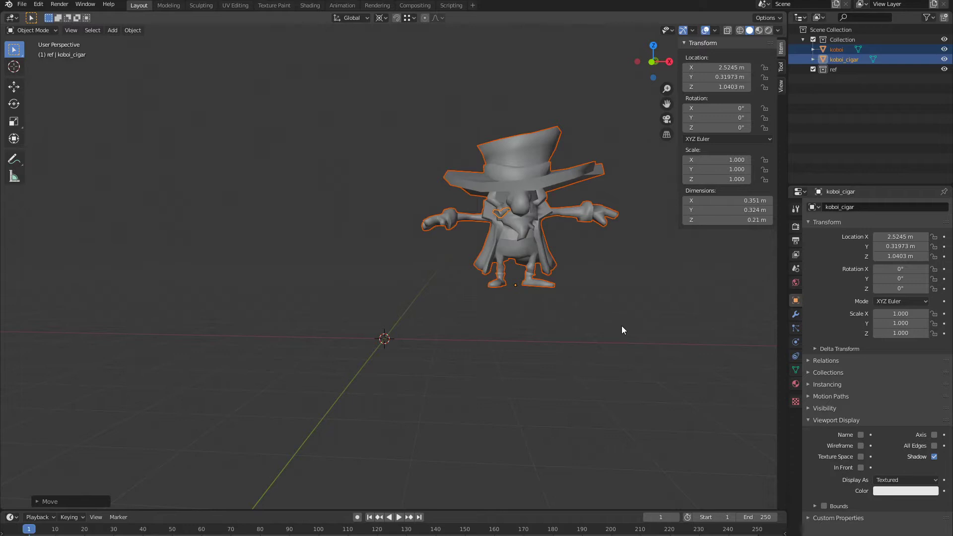
key(alt+g)
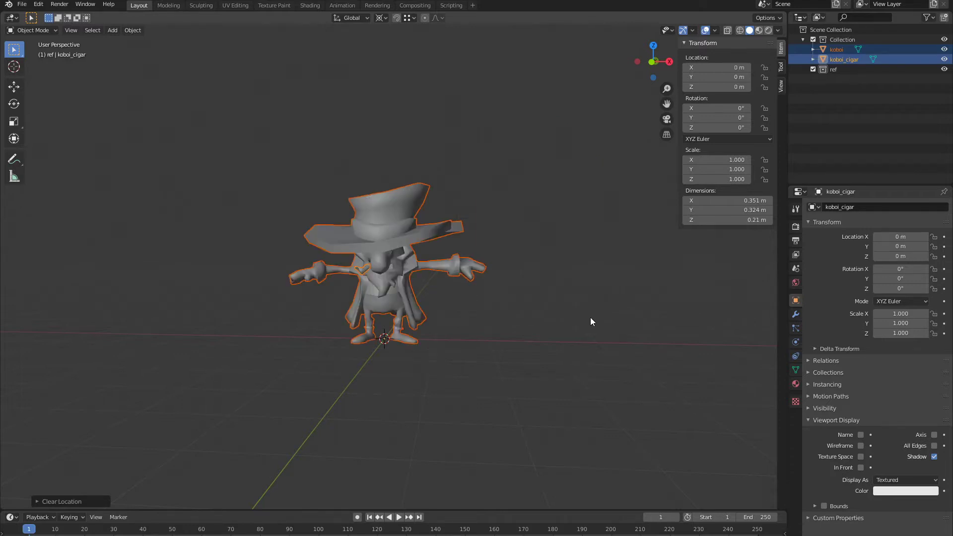
Clear the selection and examine how the character stands on the world origin from the front and above
middle_drag(591, 318, 440, 309)
scroll(448, 321, up, 3)
click(445, 323)
key(alt+a)
scroll(447, 308, down, 3)
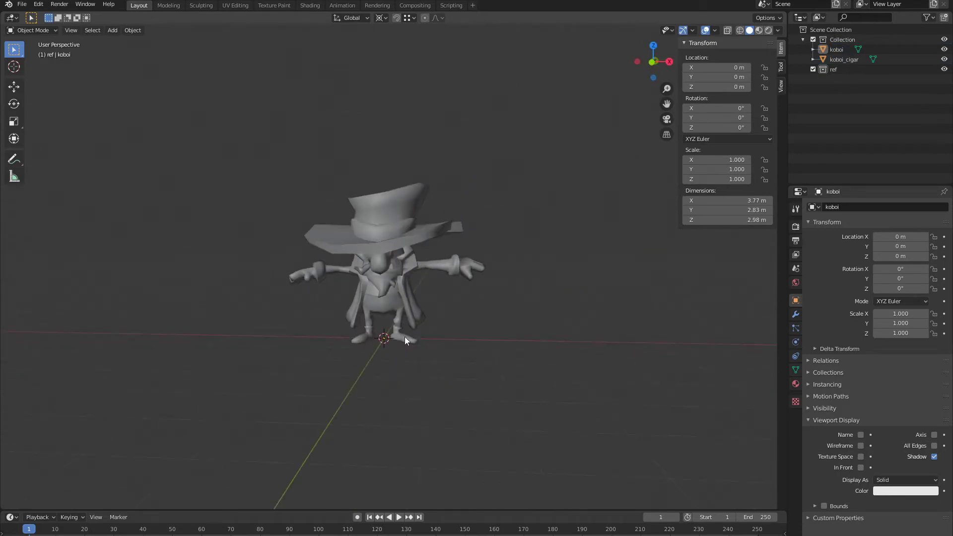
middle_drag(436, 356, 326, 342)
scroll(485, 389, up, 3)
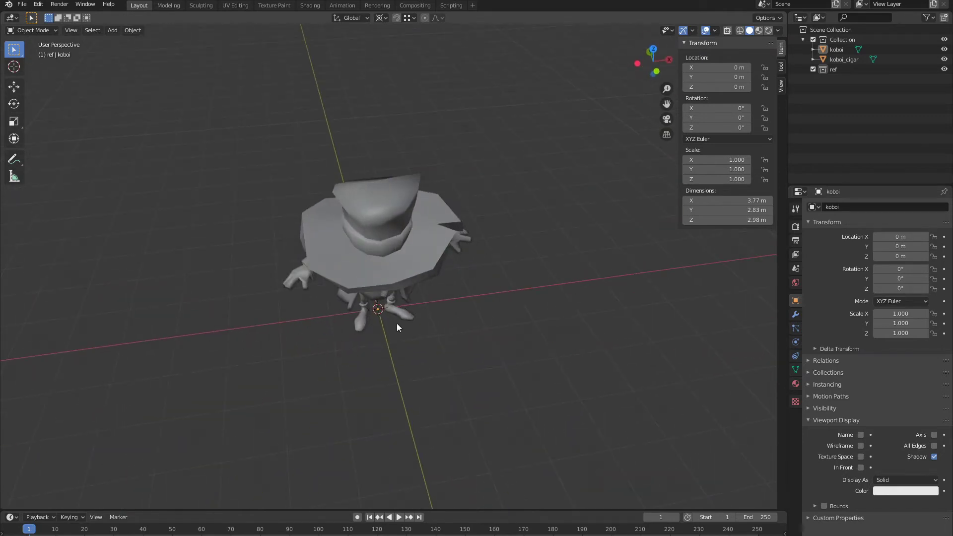
middle_drag(453, 268, 410, 319)
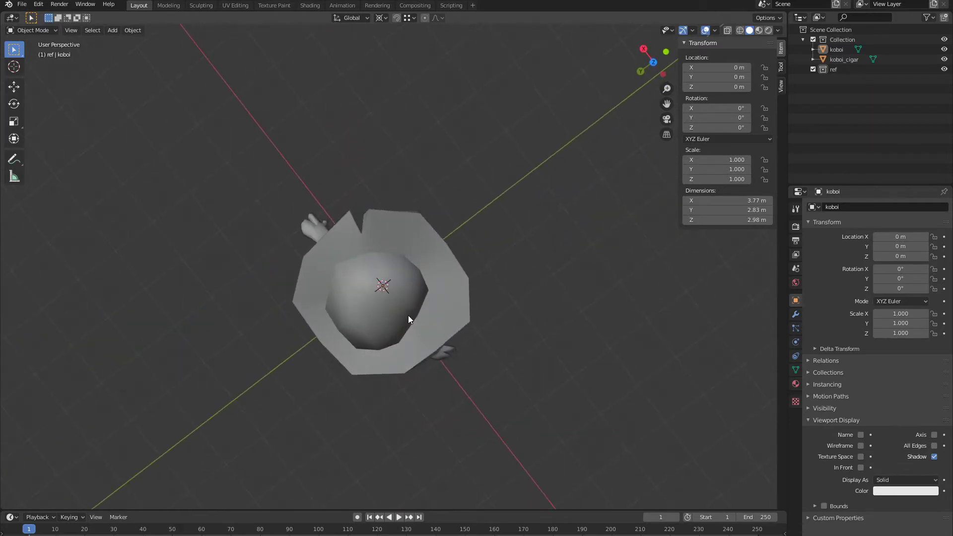
Try rotating the koboi body to about -4.57° around Z in wireframe from above, undo it, and restore solid shading
key(KP_7)
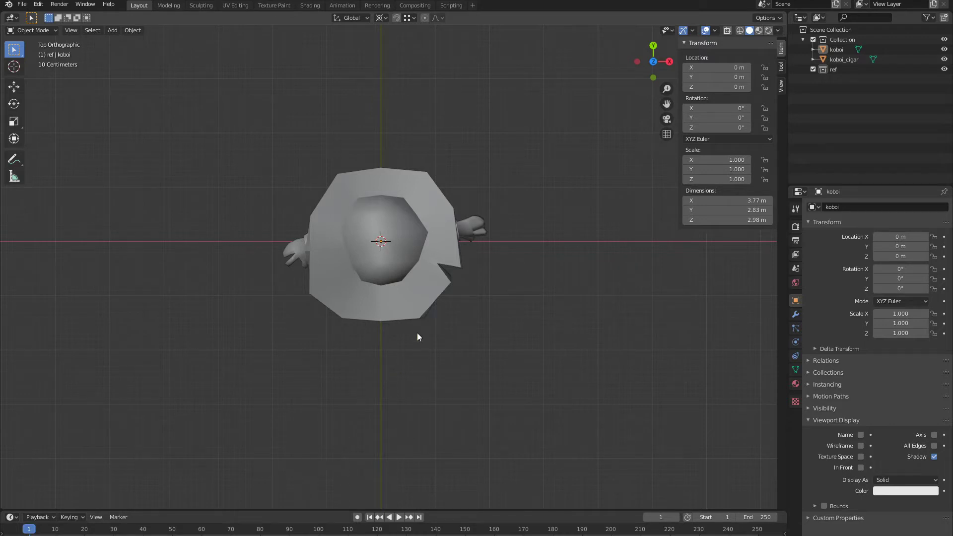
key(shift+z)
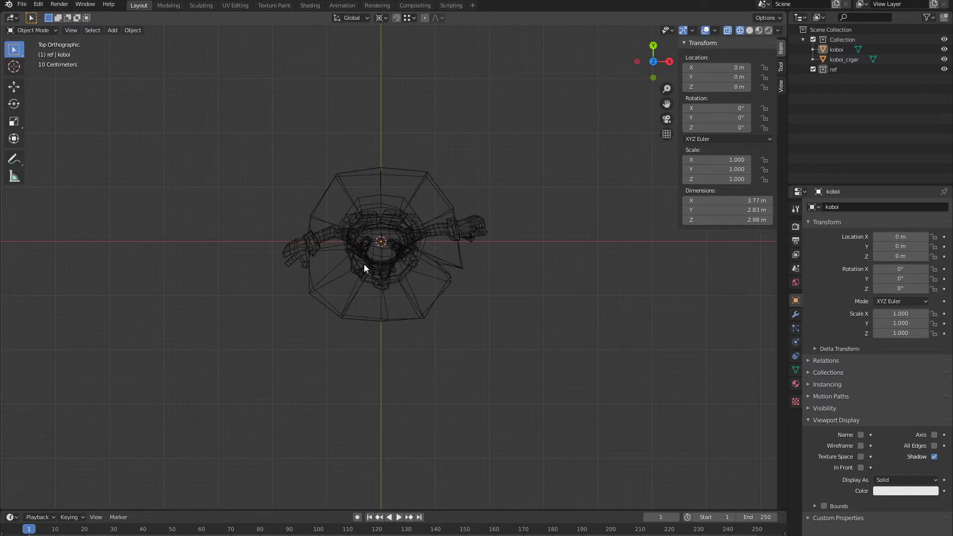
click(360, 265)
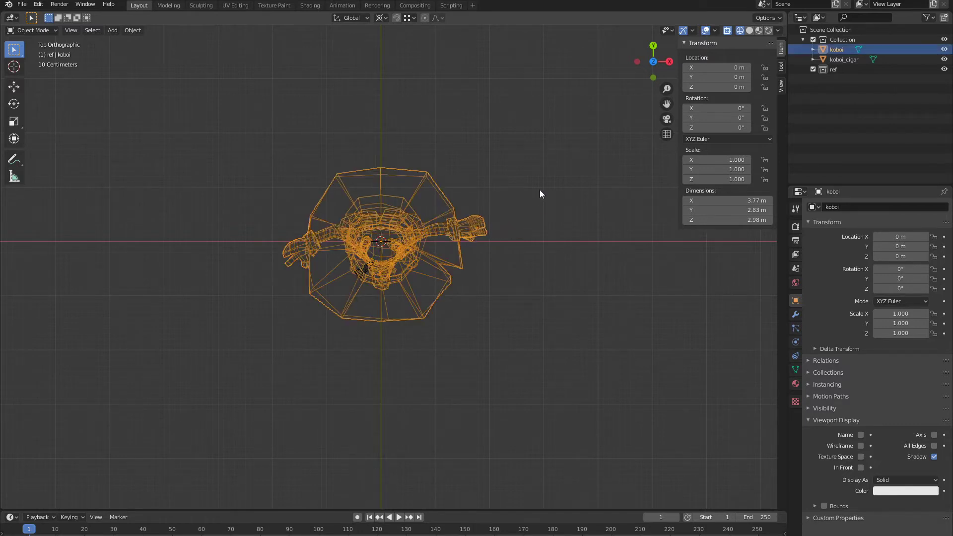
key(r)
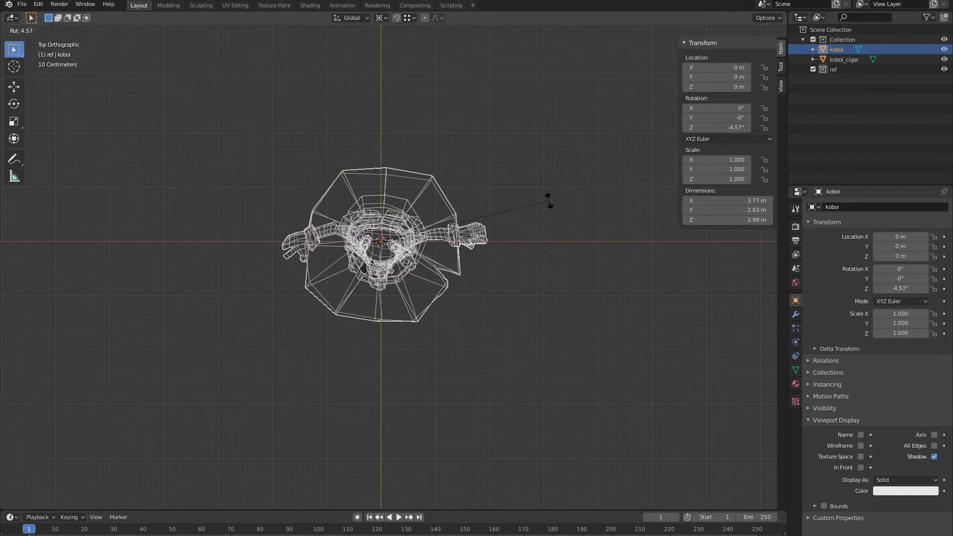
click(549, 200)
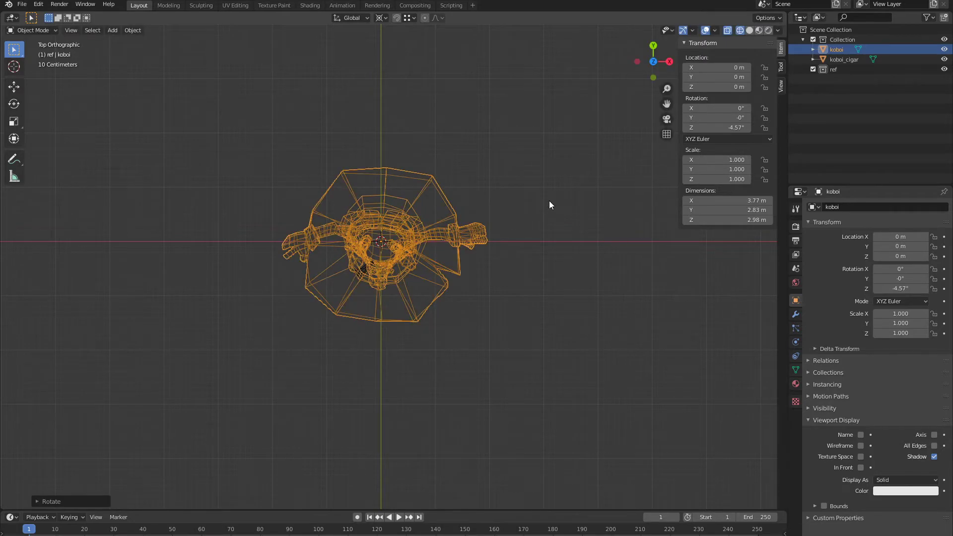
key(ctrl+z)
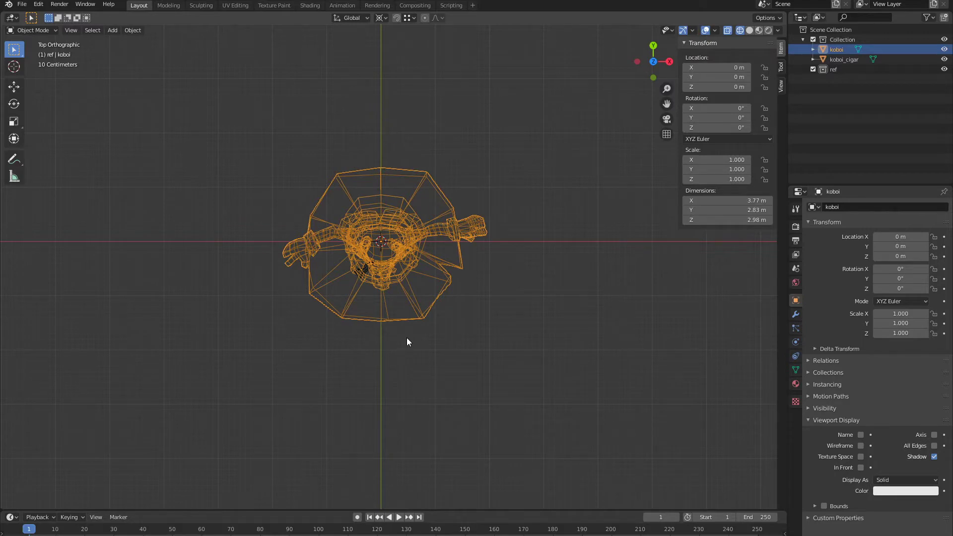
mouse_move(418, 287)
middle_down()
mouse_move(450, 219)
mouse_move(308, 228)
mouse_move(452, 223)
mouse_move(440, 189)
mouse_move(506, 228)
middle_up()
key(shift+z)
Deselect the koboi body and select only the cigar
click(505, 225)
click(371, 276)
middle_drag(371, 276, 507, 269)
scroll(362, 273, up, 3)
click(362, 274)
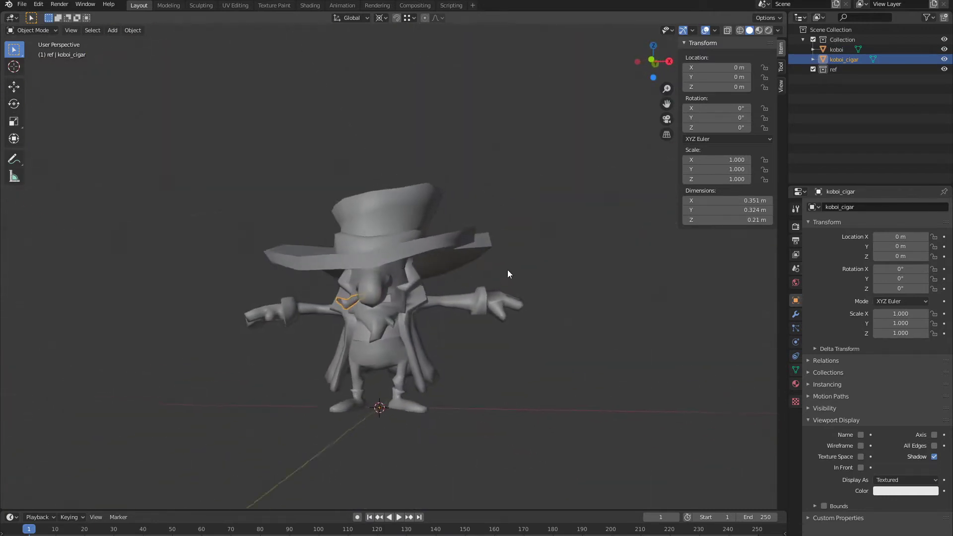
Examine the character and its selected cigar from the side, front and slightly above
scroll(438, 325, up, 4)
middle_drag(438, 321, 496, 229)
scroll(461, 164, down, 6)
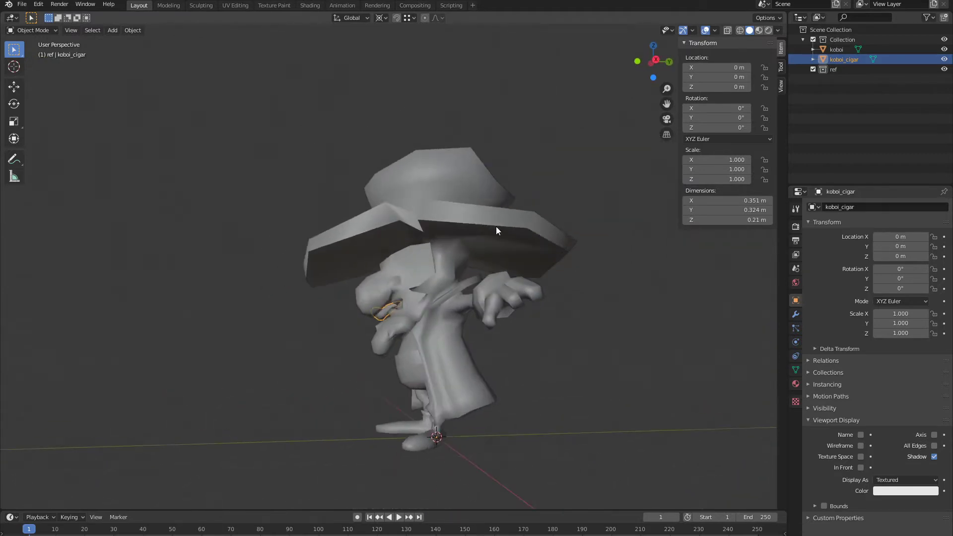
middle_drag(456, 195, 413, 296)
middle_drag(421, 347, 353, 156)
scroll(441, 297, down, 3)
scroll(439, 297, up, 3)
middle_drag(405, 180, 411, 206)
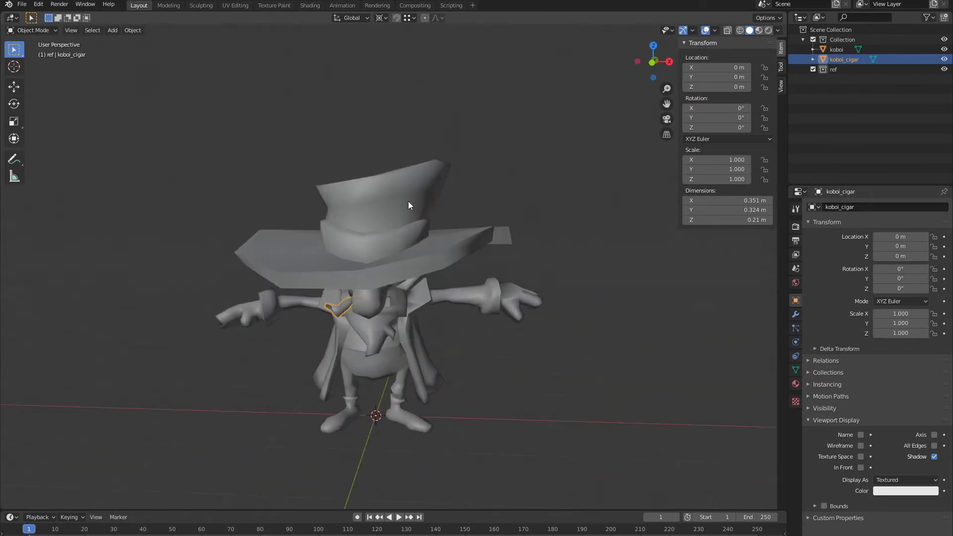
Duplicate the koboi body in place and move the copy out of Collection to the scene's top level
click(418, 193)
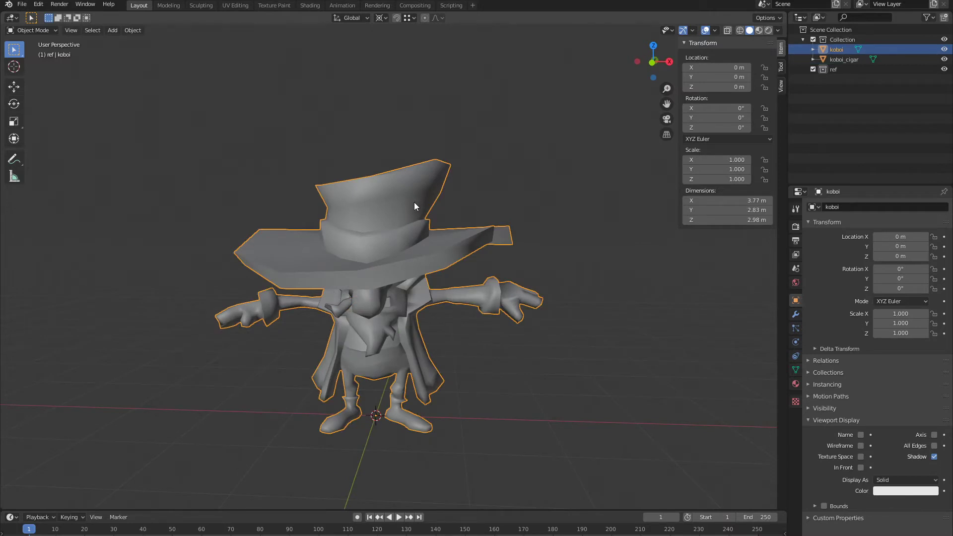
key(shift+d)
right_click(519, 179)
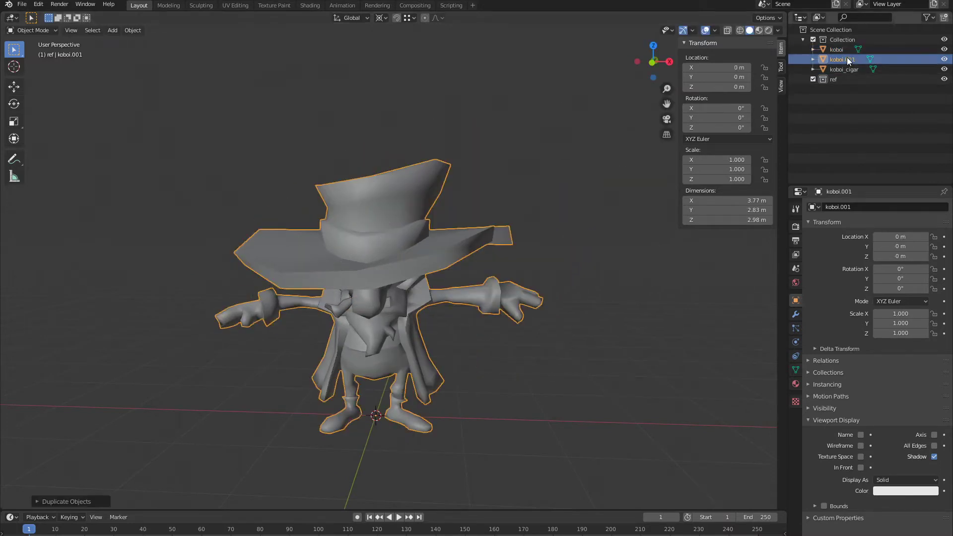
drag(846, 60, 834, 130)
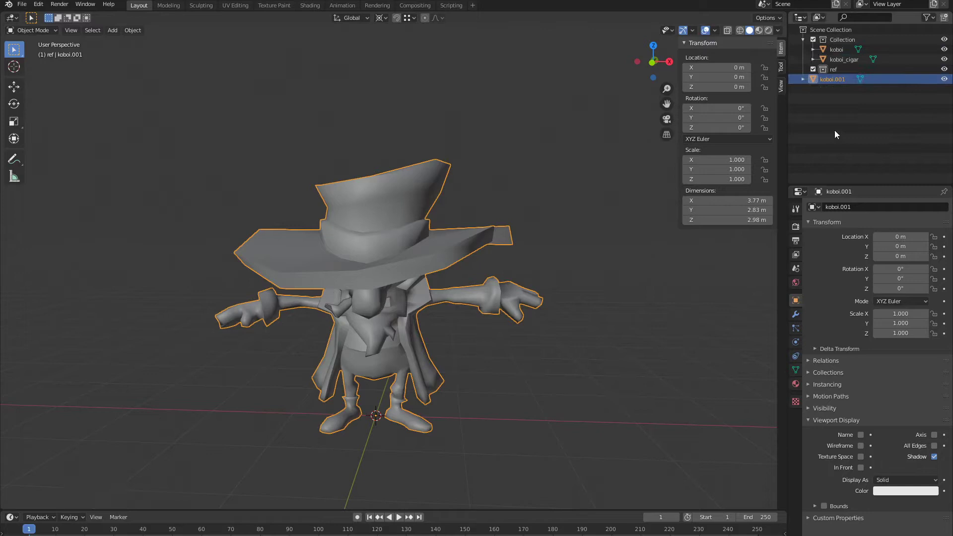
Create a new scene-level collection named temp and move the duplicated koboi body into it
click(842, 26)
right_click(843, 27)
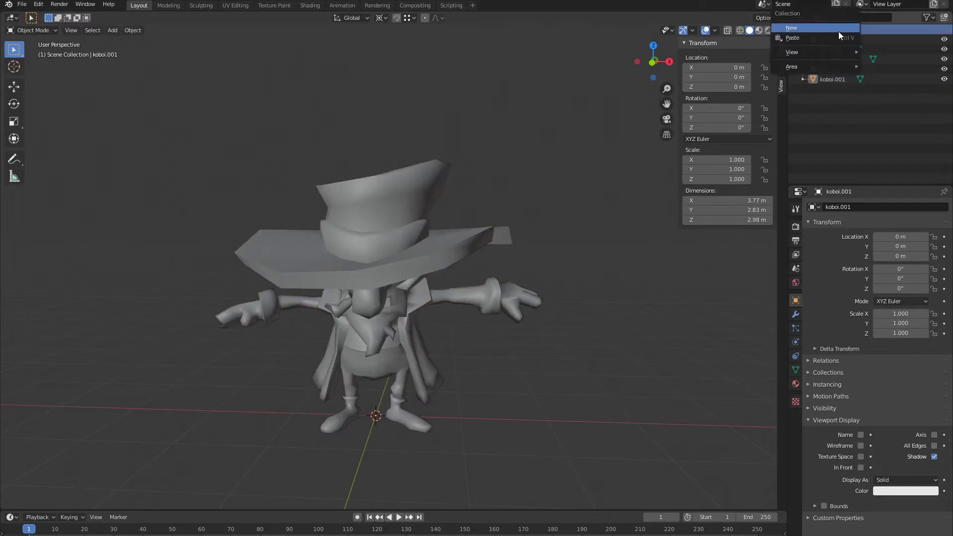
click(828, 28)
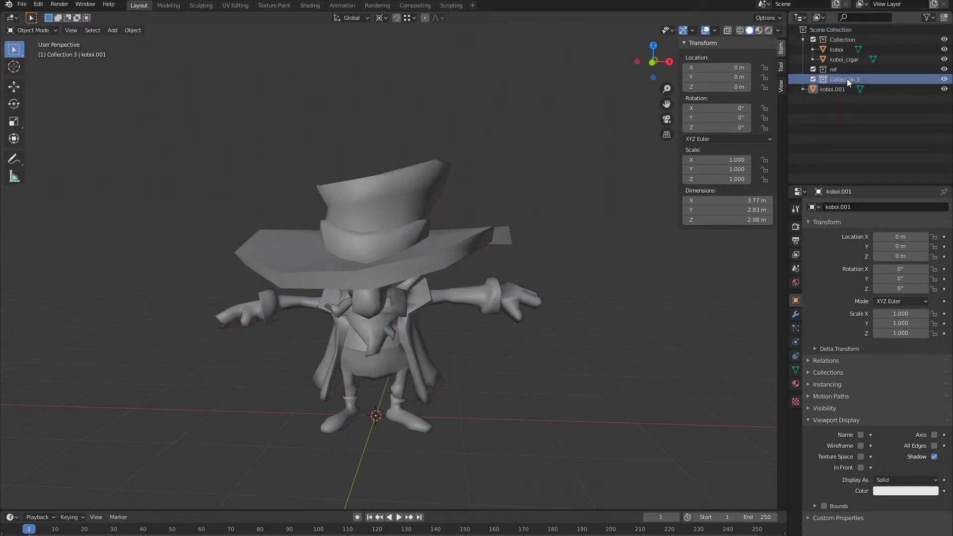
double_click(846, 79)
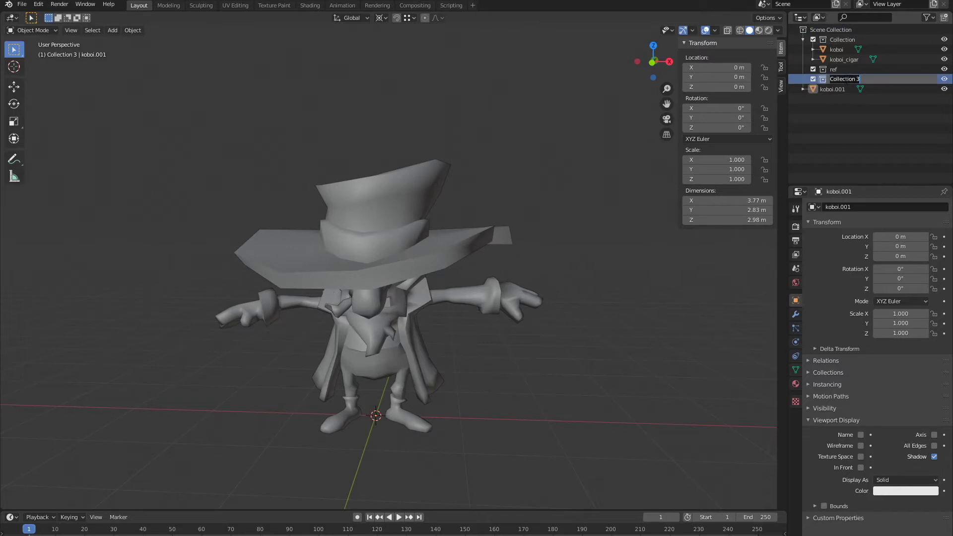
text(proxy)
key(Return)
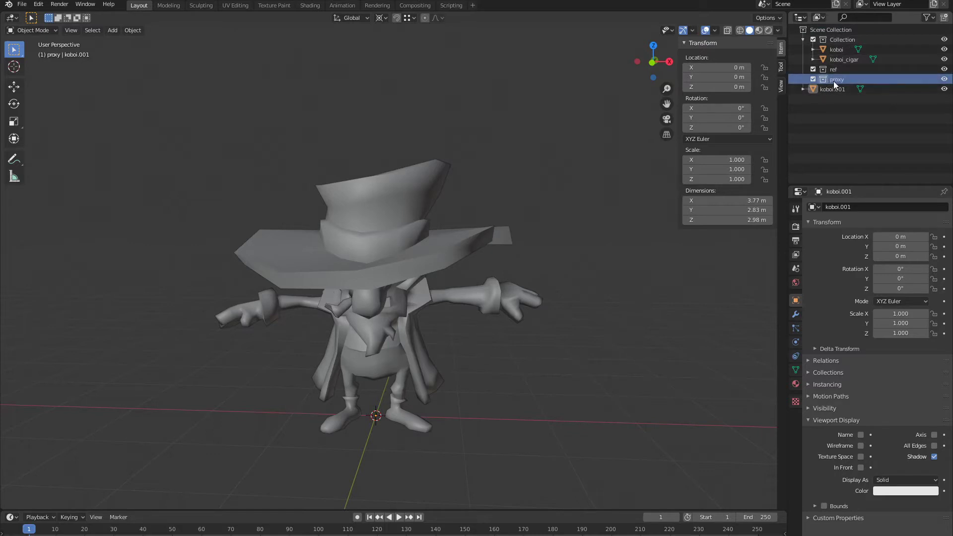
double_click(834, 80)
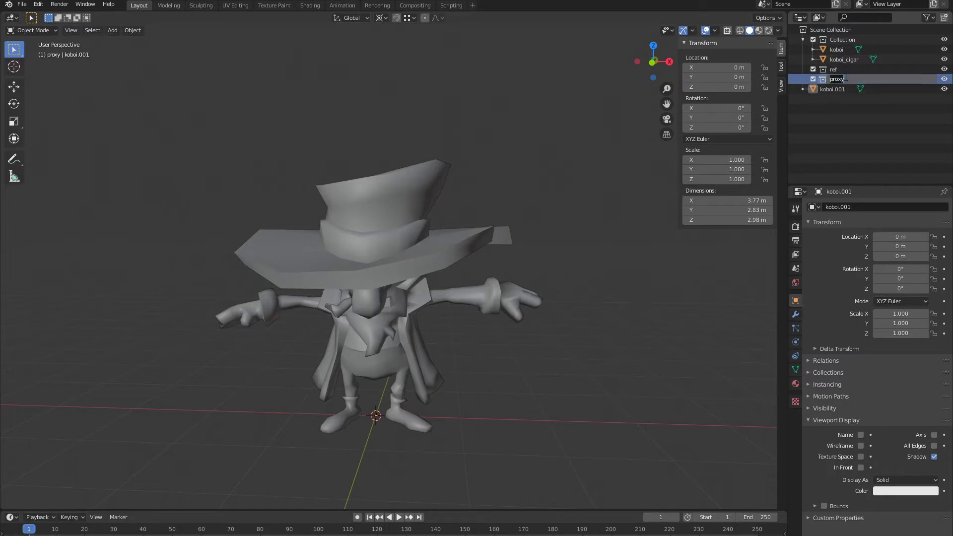
text(temp)
key(Return)
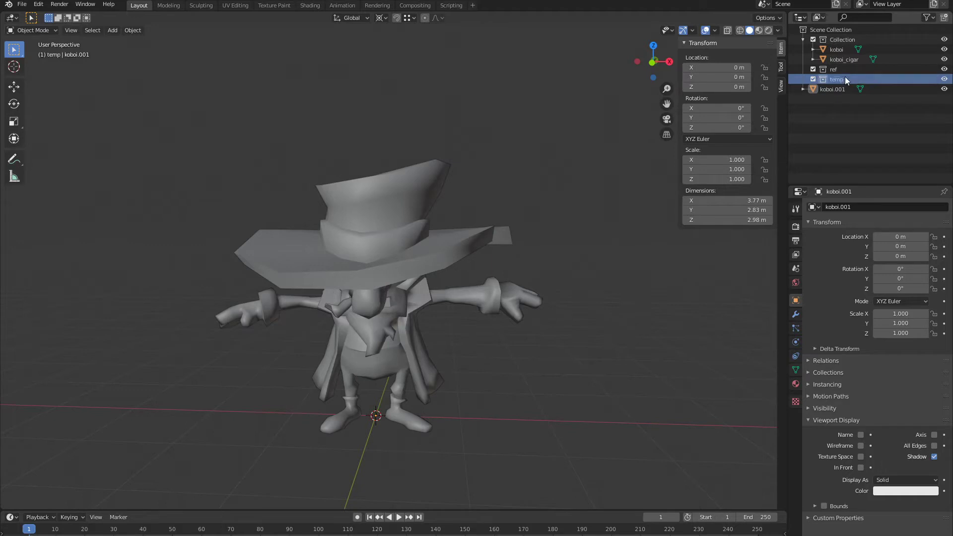
click(826, 89)
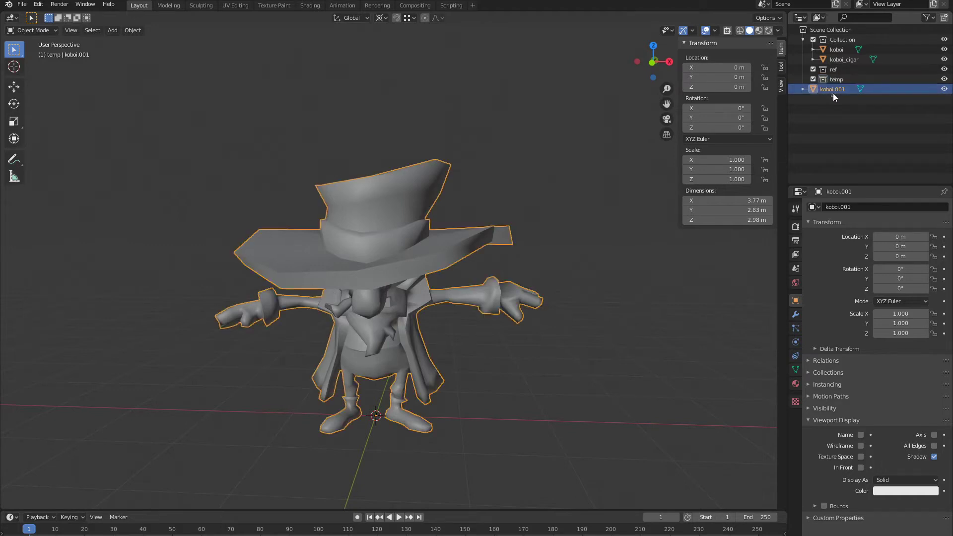
drag(833, 93, 847, 80)
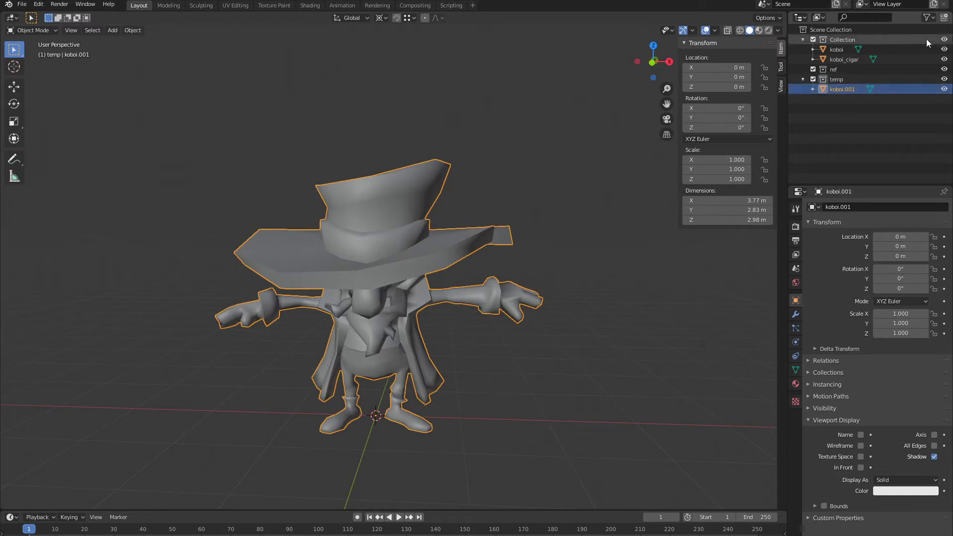
Add the selectable, viewport and render restriction toggles to the outliner and hide the original Collection in the viewport
click(944, 39)
click(944, 39)
click(926, 18)
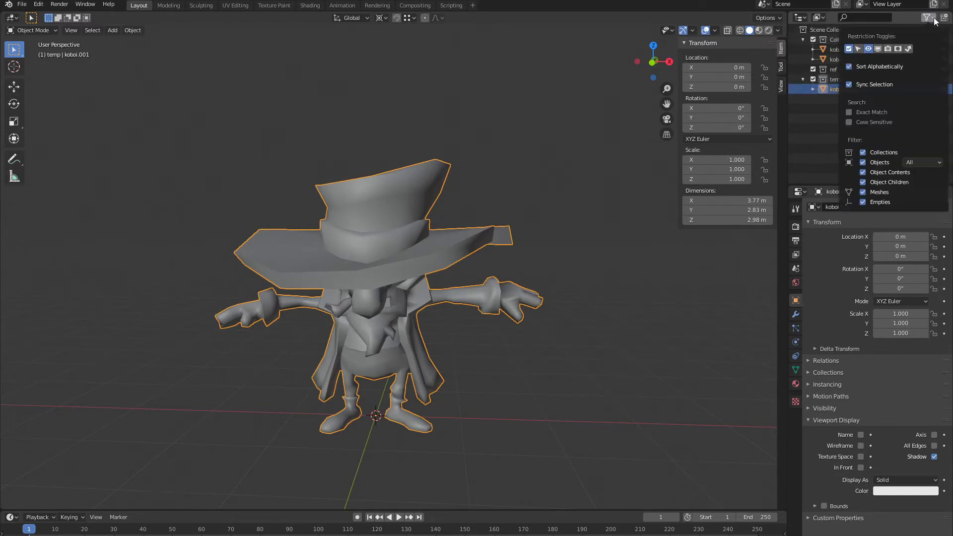
click(888, 50)
click(914, 39)
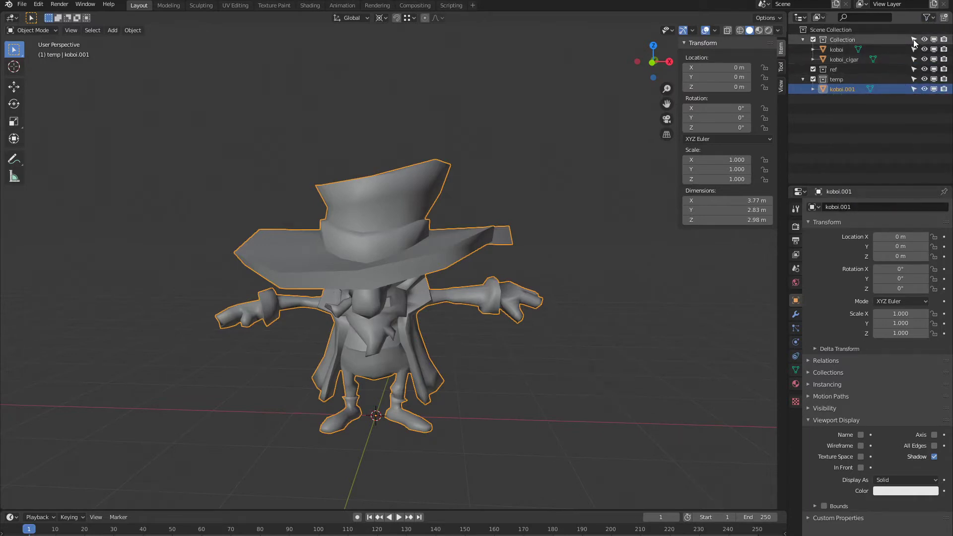
click(924, 40)
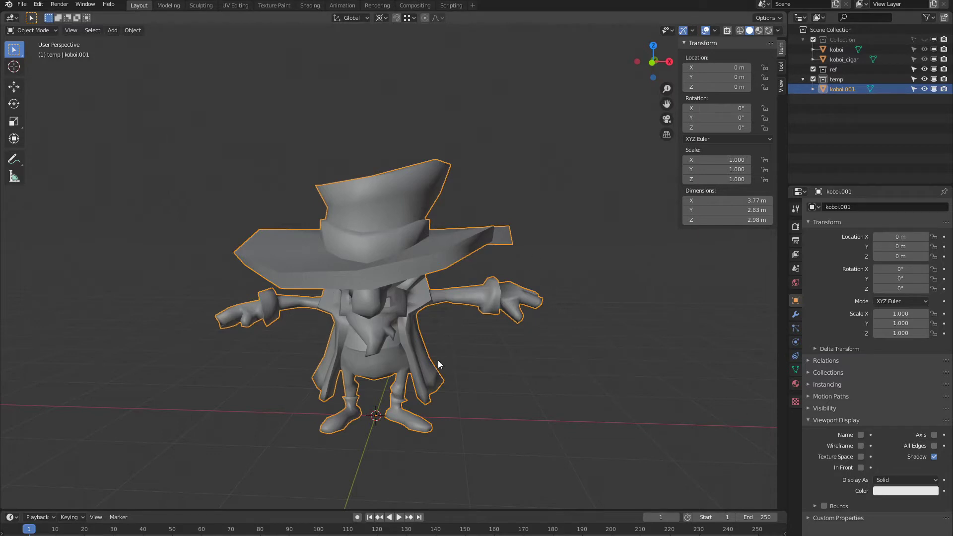
Rename the duplicated body in the temp collection as koboiT
click(469, 365)
middle_drag(470, 365, 516, 317)
scroll(516, 316, up, 2)
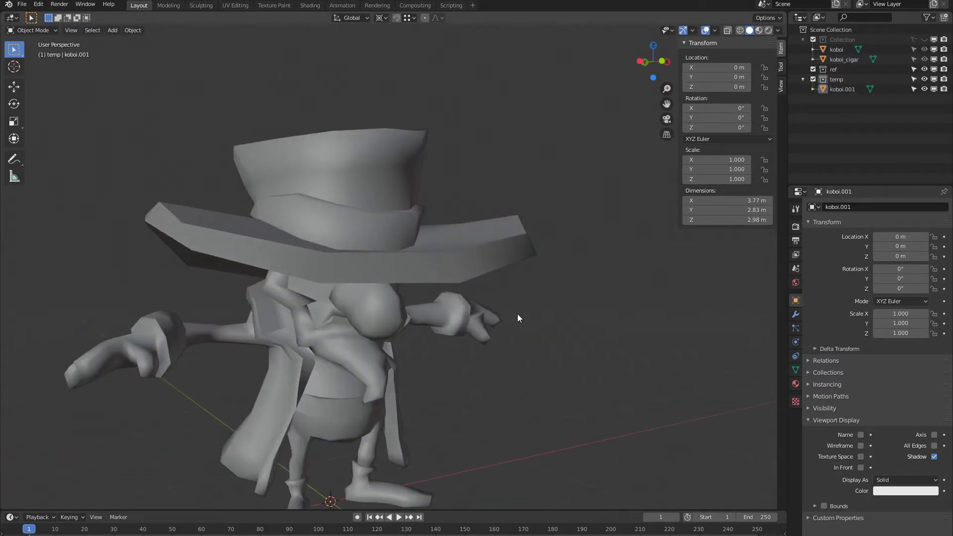
click(841, 91)
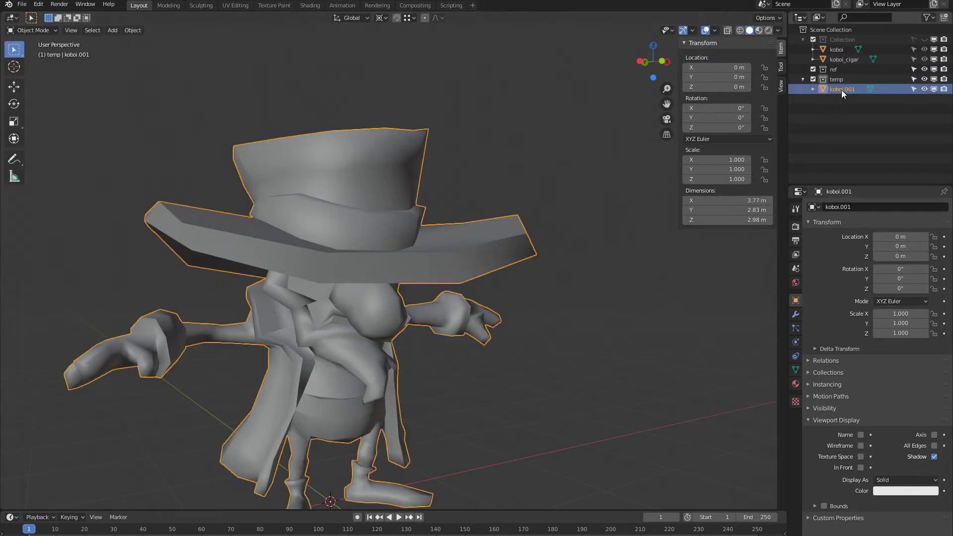
double_click(842, 89)
drag(843, 89, 856, 90)
text(T)
key(Return)
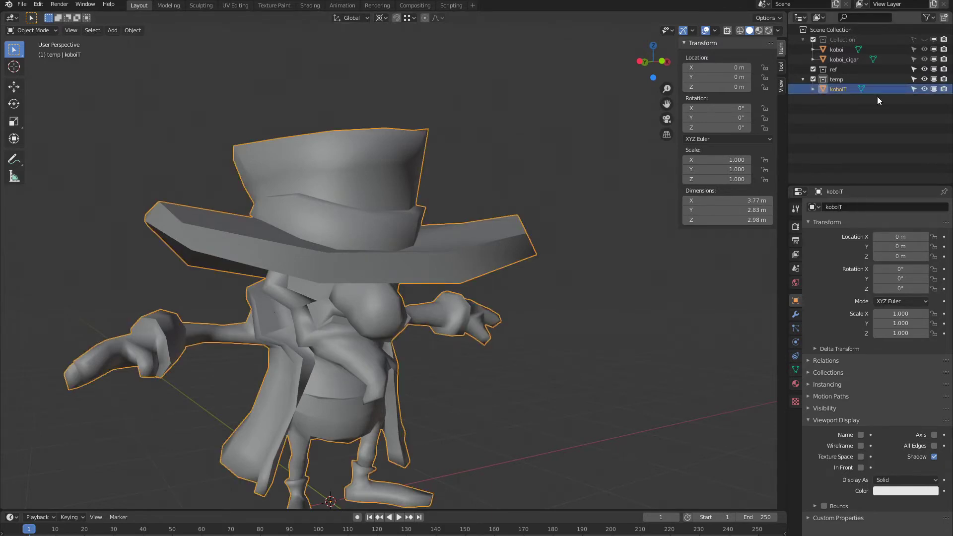
Open koboiT in Edit Mode and show its mesh as a see-through wireframe from the side
middle_drag(636, 227, 425, 235)
scroll(486, 220, up, 5)
key(Tab)
scroll(493, 231, up, 5)
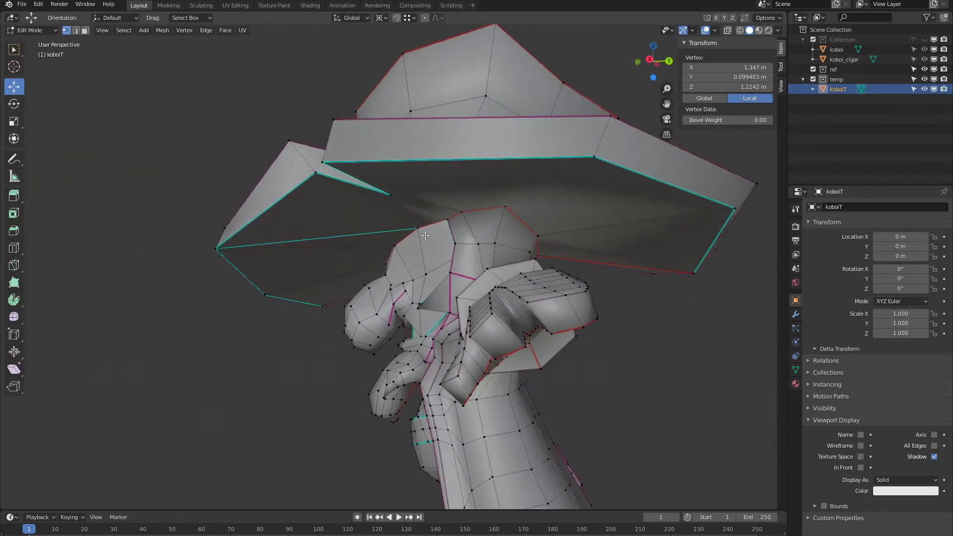
alt+click(488, 218)
middle_drag(489, 218, 429, 172)
scroll(445, 193, down, 4)
key(alt+z)
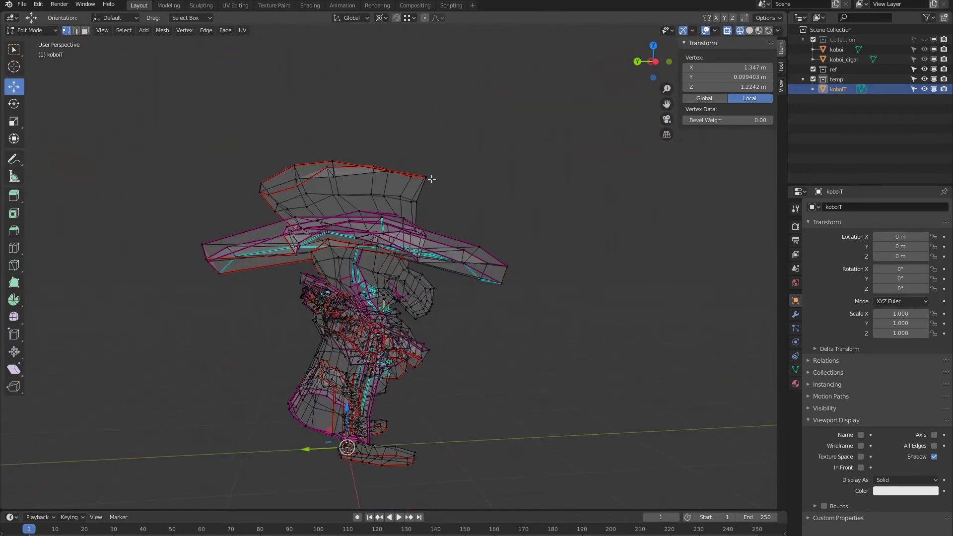
Lasso the upper hat vertices, grow the selection over the whole hat and brim, and exclude the stray vertices below it
drag(468, 197, 224, 137)
middle_drag(416, 176, 403, 191)
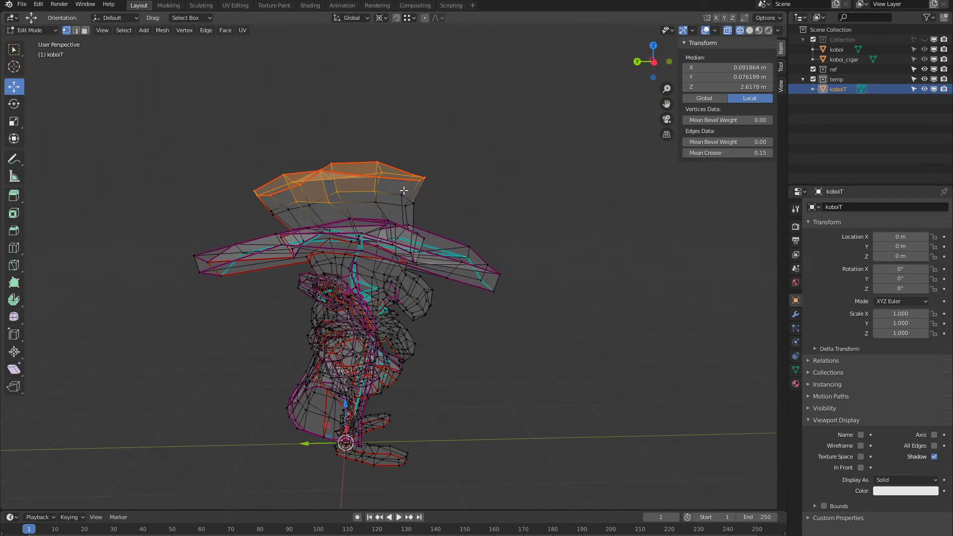
drag(212, 98, 484, 212)
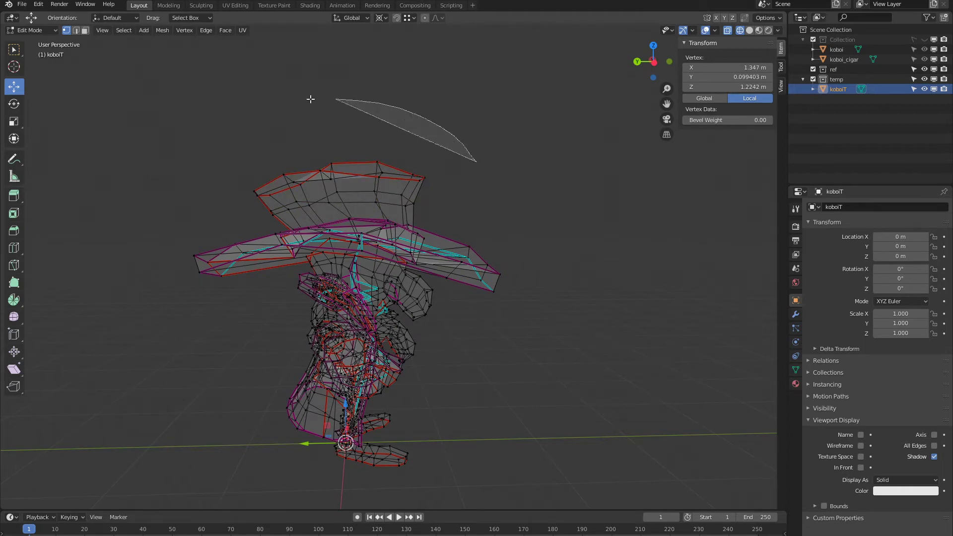
ctrl+right_drag(311, 100, 237, 220)
ctrl+right_drag(421, 218, 451, 214)
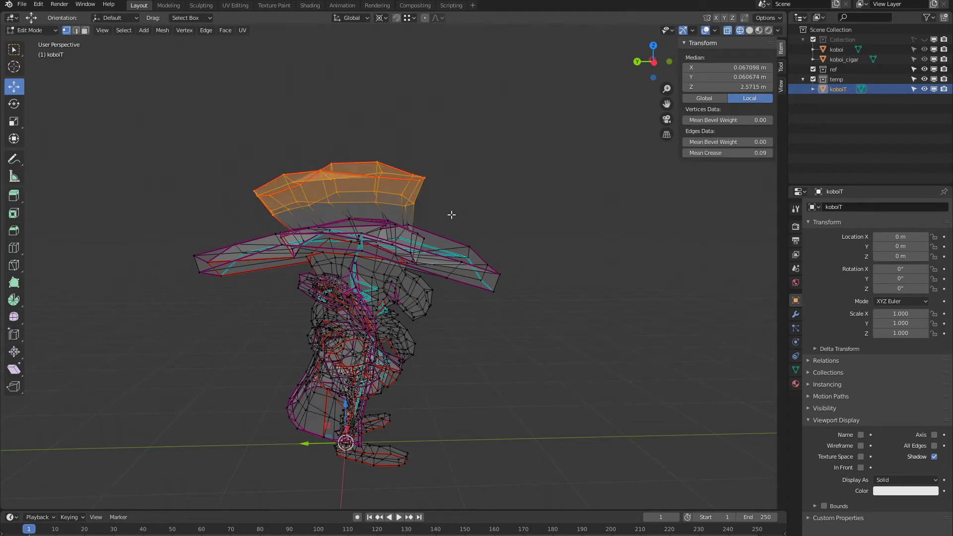
key(ctrl+KP_Add)
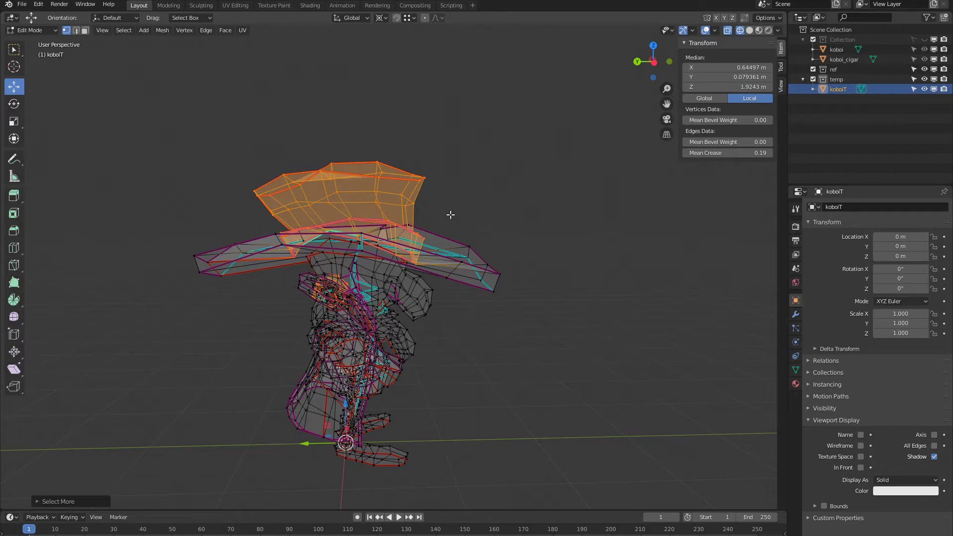
key(ctrl+KP_Add)
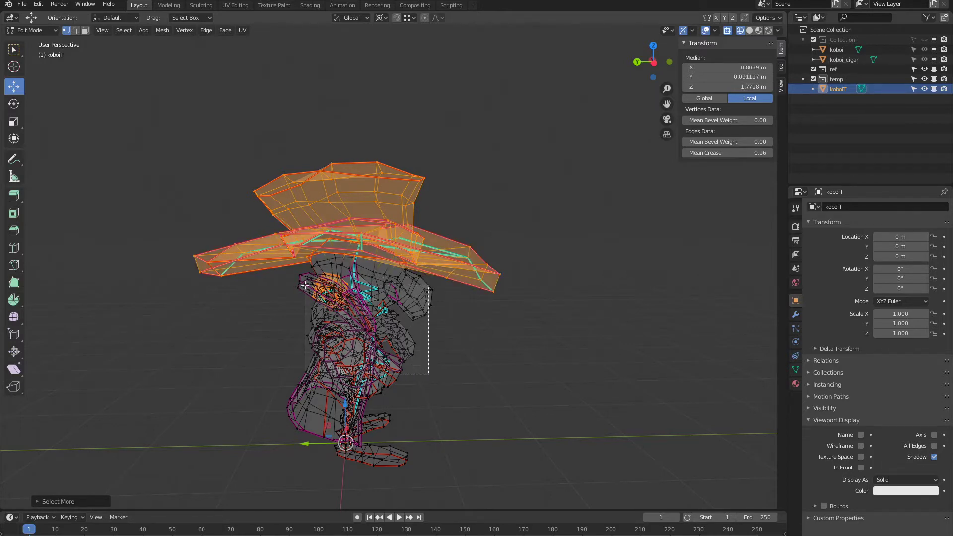
ctrl+drag(304, 285, 307, 271)
Return to solid shading, separate the selected hat into its own object and hide it
mouse_move(308, 272)
middle_down()
mouse_move(384, 248)
mouse_move(426, 257)
mouse_move(558, 224)
mouse_move(549, 242)
middle_up()
key(shift+z)
scroll(427, 257, up, 5)
scroll(426, 257, down, 5)
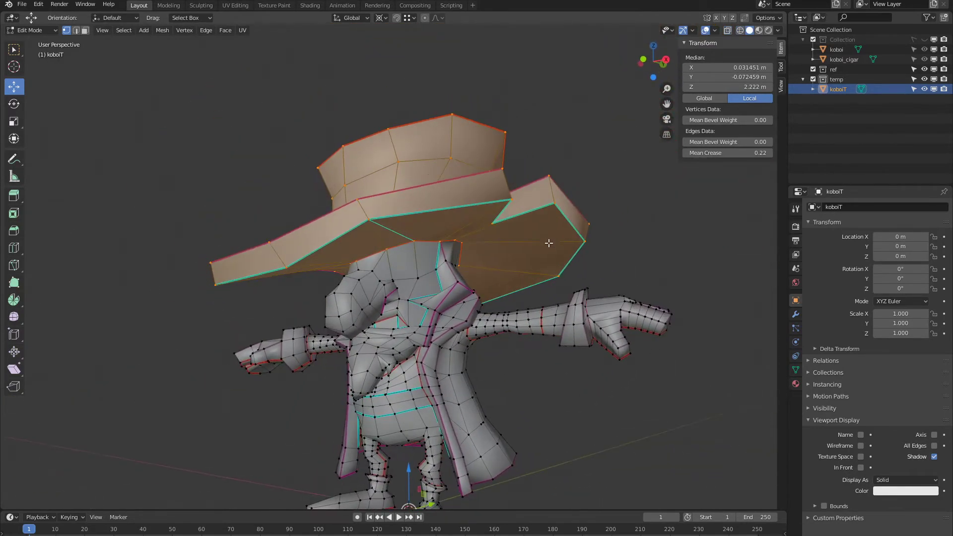
click(549, 242)
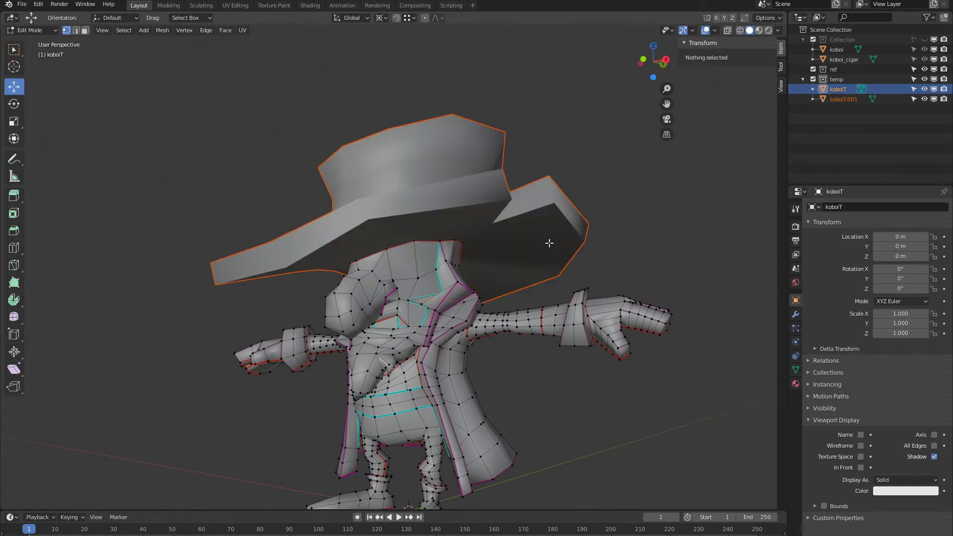
key(Tab)
key(h)
Reopen koboiT in Edit Mode and select the head, nose and moustache vertices through the mesh
middle_drag(560, 232, 421, 274)
key(Tab)
scroll(447, 270, up, 2)
middle_drag(496, 268, 443, 228)
alt+click(501, 273)
key(alt+z)
mouse_move(510, 131)
ctrl+right_down()
mouse_move(288, 243)
mouse_move(316, 466)
ctrl+right_up()
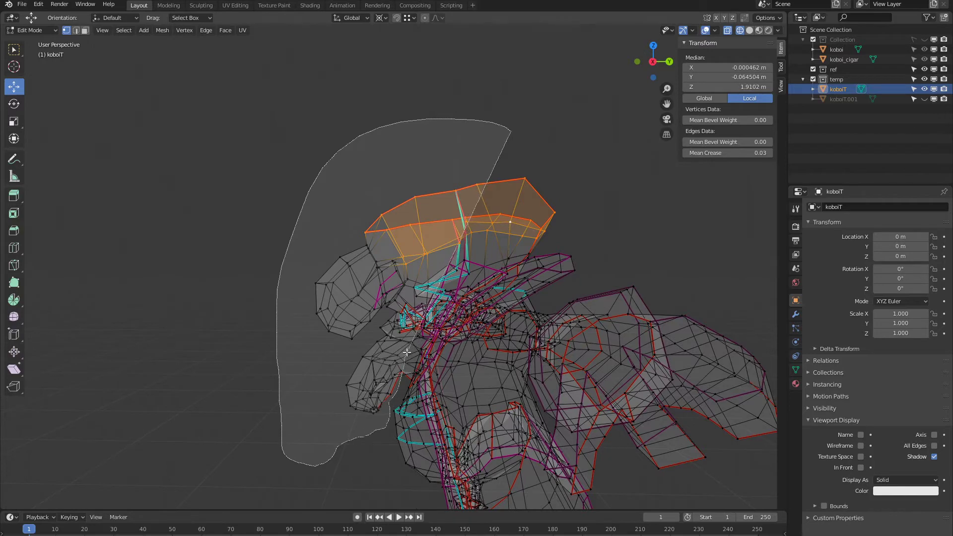
mouse_move(407, 352)
ctrl+right_down()
mouse_move(497, 251)
mouse_move(598, 188)
ctrl+right_up()
mouse_move(580, 161)
middle_down()
mouse_move(558, 191)
mouse_move(584, 193)
mouse_move(482, 263)
mouse_move(487, 281)
mouse_move(527, 289)
mouse_move(498, 308)
mouse_move(478, 438)
mouse_move(470, 358)
mouse_move(449, 501)
mouse_move(477, 447)
mouse_move(516, 283)
mouse_move(459, 288)
mouse_move(434, 305)
middle_up()
key(shift+z)
scroll(481, 265, up, 2)
middle_drag(370, 358, 425, 287)
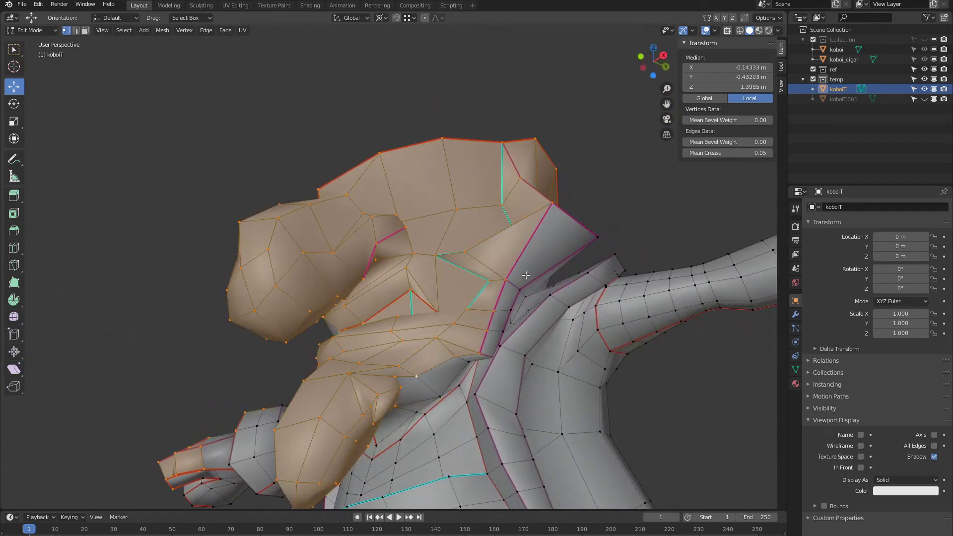
Refine the head selection around the collar and separate it from koboiT into its own object
middle_drag(526, 275, 493, 303)
middle_drag(588, 224, 410, 340)
middle_drag(481, 356, 278, 297)
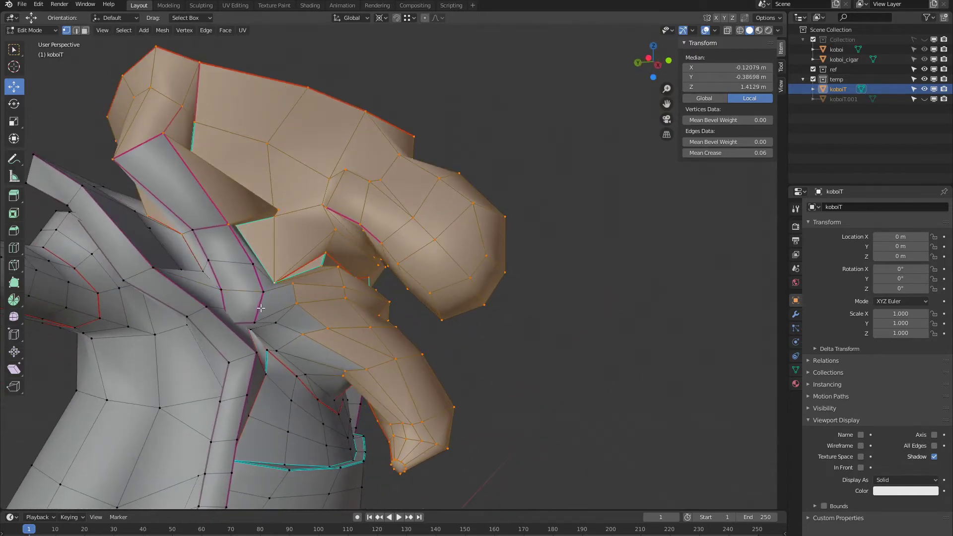
mouse_move(266, 312)
middle_down()
mouse_move(293, 350)
mouse_move(446, 358)
mouse_move(493, 352)
mouse_move(508, 340)
mouse_move(444, 311)
mouse_move(493, 332)
mouse_move(226, 315)
mouse_move(273, 348)
mouse_move(315, 351)
mouse_move(452, 350)
mouse_move(570, 327)
mouse_move(519, 341)
mouse_move(536, 331)
mouse_move(532, 320)
mouse_move(501, 329)
mouse_move(534, 341)
mouse_move(490, 344)
mouse_move(494, 350)
mouse_move(437, 377)
mouse_move(381, 343)
mouse_move(390, 269)
middle_up()
key(shift+z)
key(shift+z)
click(385, 342)
key(Tab)
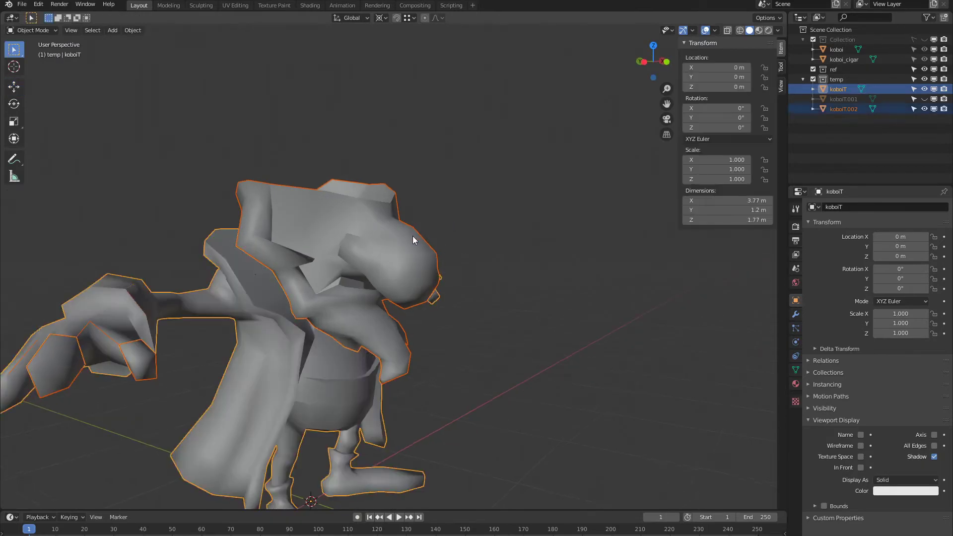
Select the separated head object and examine from the front which mesh pieces it contains
click(412, 237)
key(g)
right_click(489, 180)
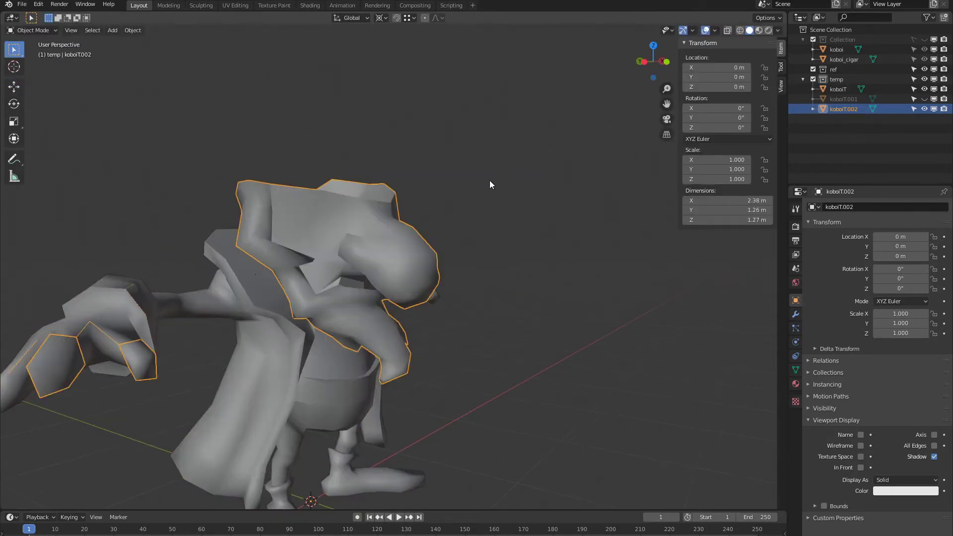
middle_drag(489, 185, 432, 228)
key(Tab)
key(Tab)
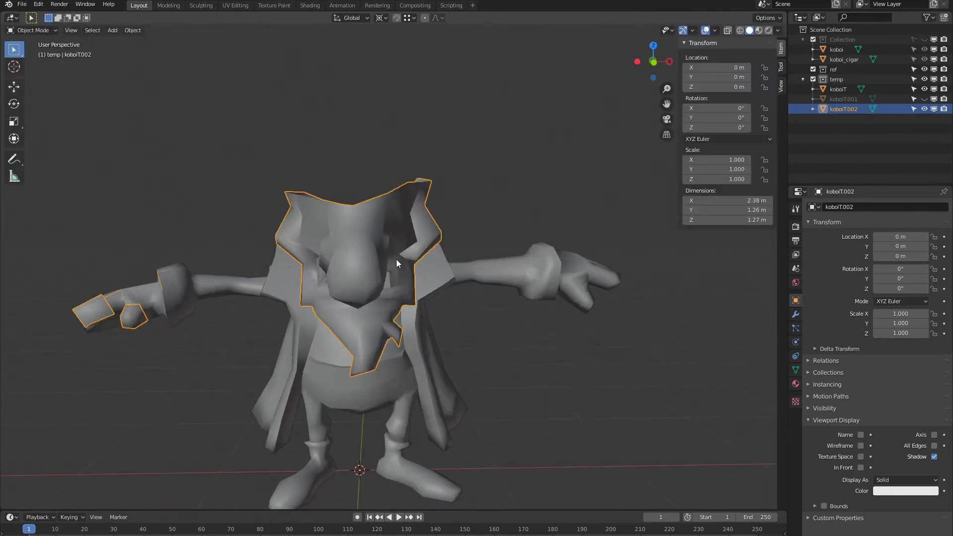
key(Tab)
middle_drag(368, 275, 369, 277)
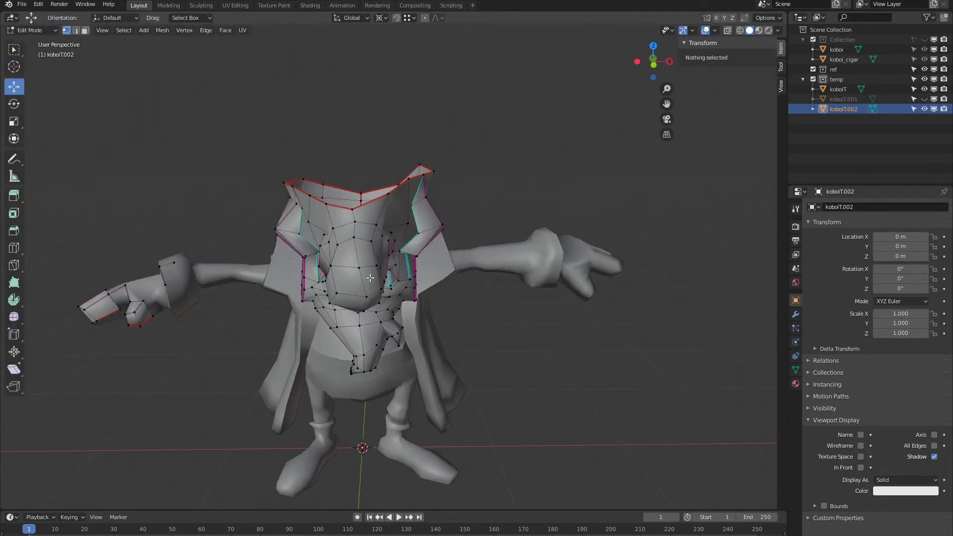
key(Tab)
key(Tab)
key(Tab)
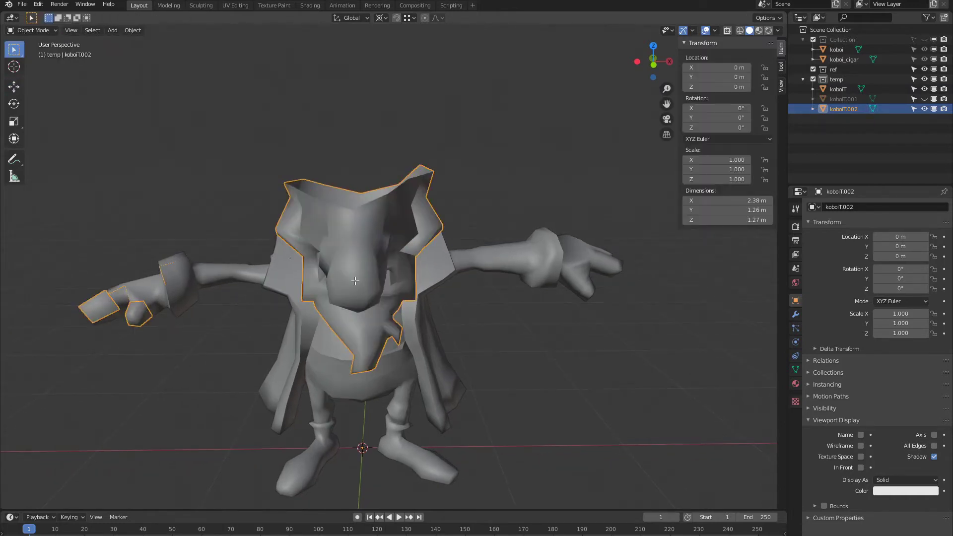
Join the separated head back into koboiT and select its linked geometry in Edit Mode
shift+click(356, 280)
key(ctrl+j)
key(Tab)
key(l)
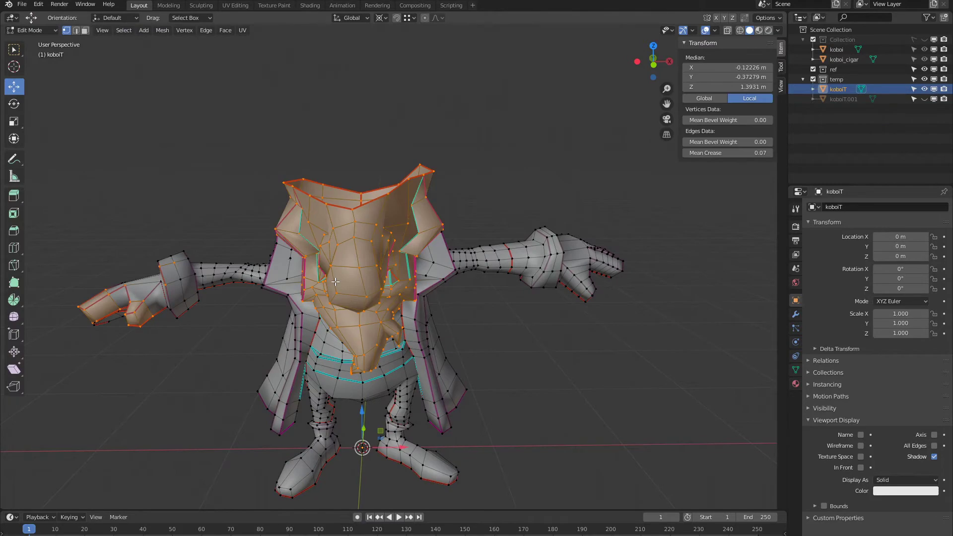
Remove the stray hand vertices from the head selection in koboiT, working through the mesh in wireframe display
mouse_move(336, 282)
middle_down()
mouse_move(380, 276)
mouse_move(402, 257)
mouse_move(310, 287)
mouse_move(301, 318)
middle_up()
key(shift+z)
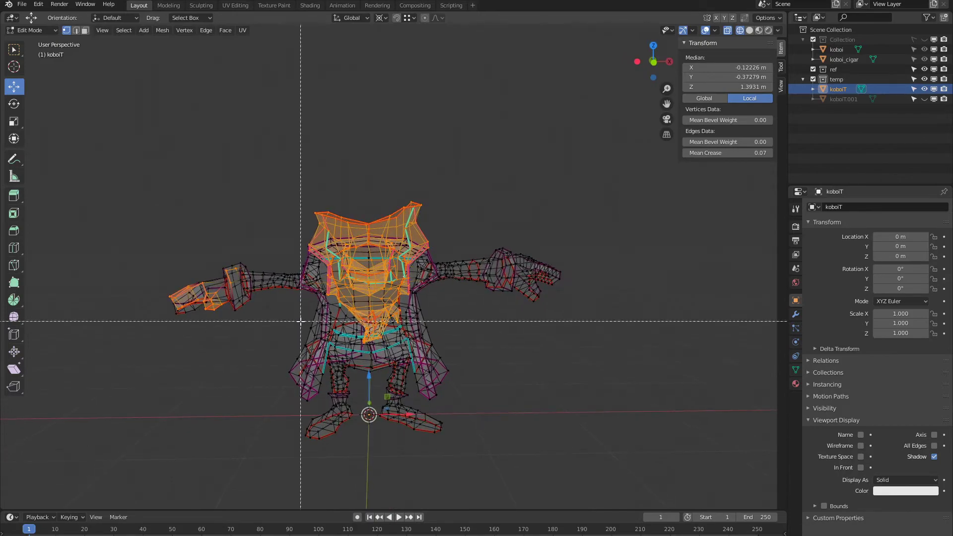
drag(293, 322, 184, 264)
shift+middle_drag(138, 230, 521, 281)
scroll(447, 297, up, 4)
mouse_move(277, 296)
shift+middle_down()
mouse_move(420, 256)
mouse_move(390, 276)
mouse_move(442, 284)
mouse_move(400, 266)
mouse_move(559, 252)
mouse_move(356, 218)
shift+middle_up()
key(shift+z)
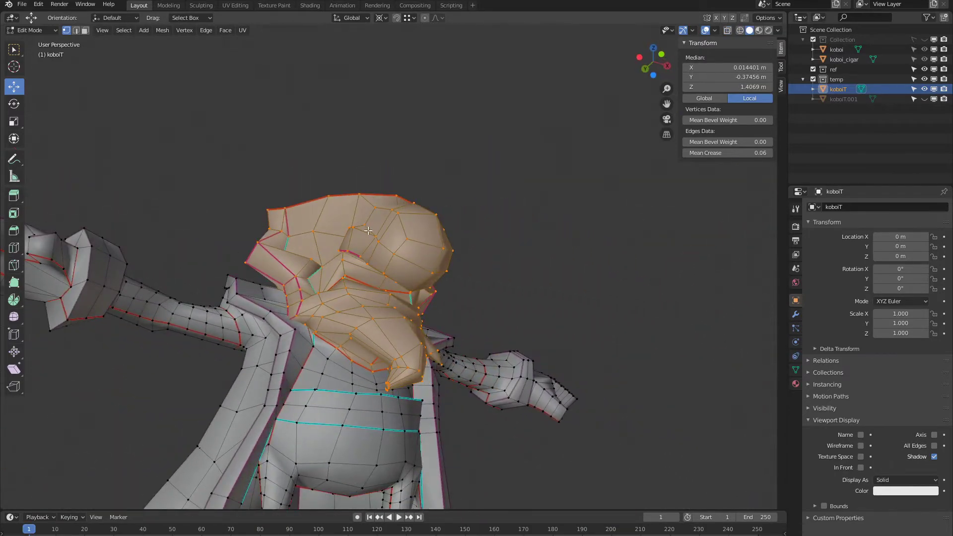
Separate the selected head geometry from koboiT into its own object and return to Object Mode
click(367, 230)
scroll(368, 230, down, 5)
key(Tab)
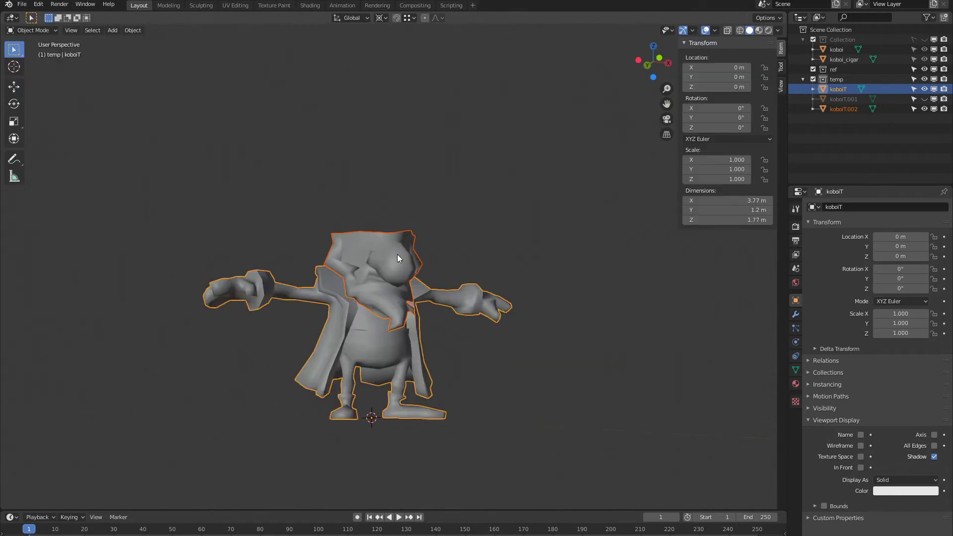
Select the separated head, try moving it away from the body to check the split, and cancel the move
click(396, 253)
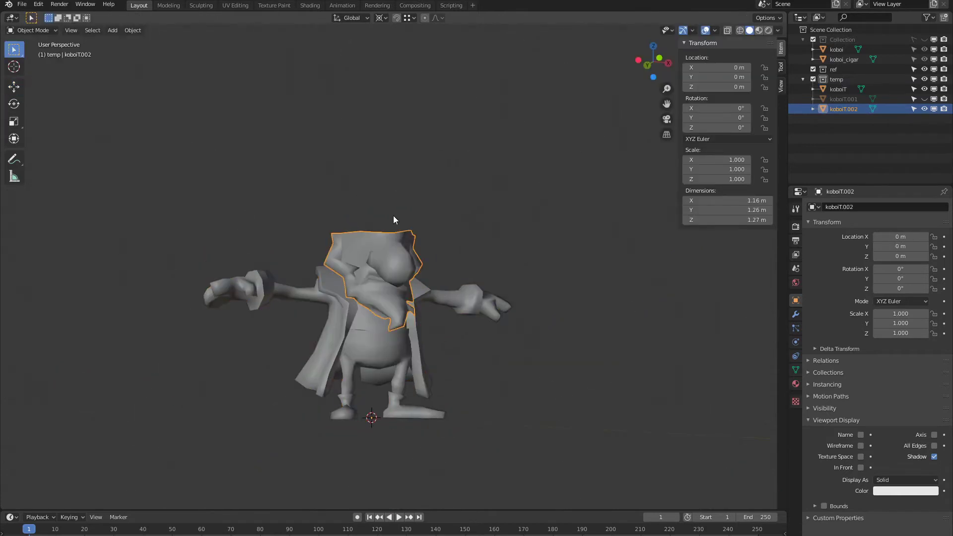
middle_drag(393, 217, 357, 248)
key(g)
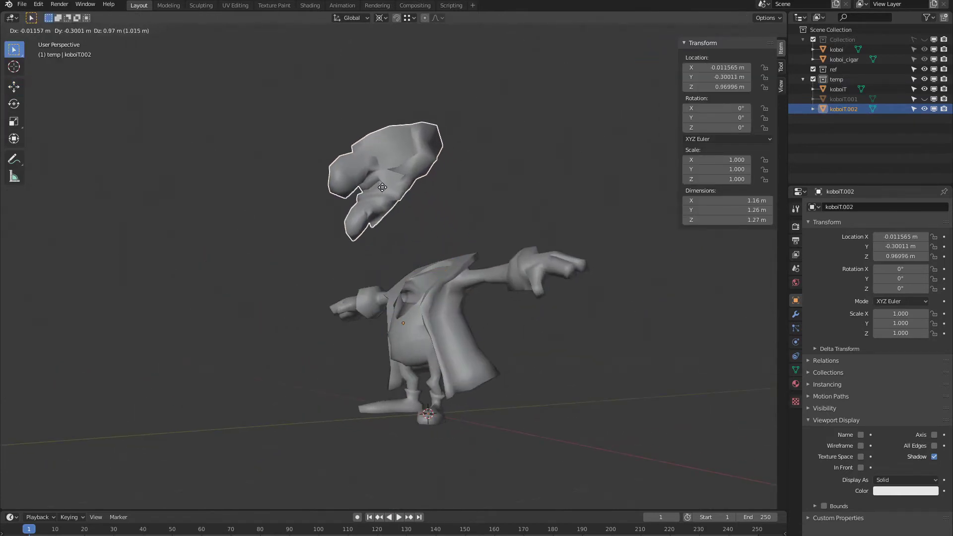
right_click(383, 182)
Open the remaining koboiT body in Edit Mode and inspect its neck opening, coat and hand
middle_drag(384, 186, 294, 296)
click(365, 297)
key(Tab)
scroll(233, 277, up, 3)
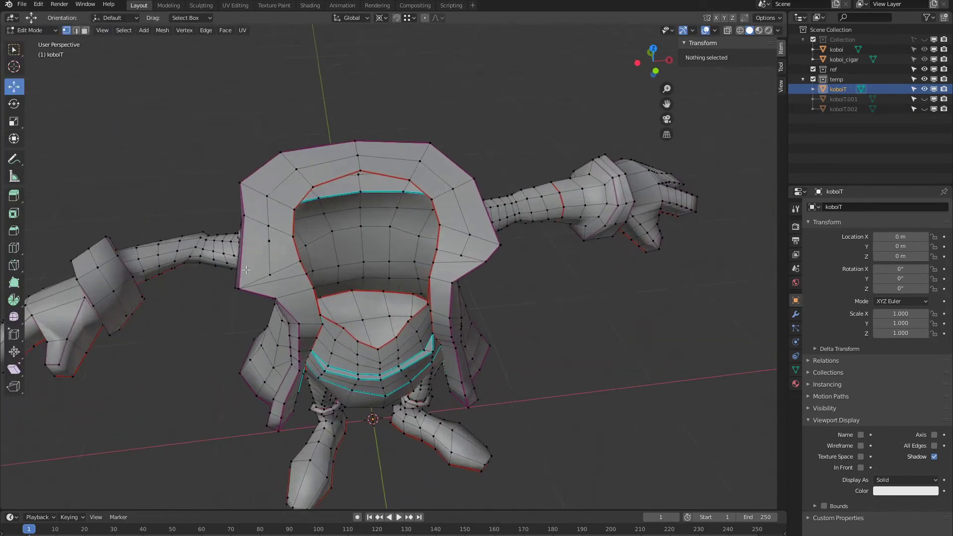
middle_drag(222, 312, 270, 214)
scroll(238, 305, down, 4)
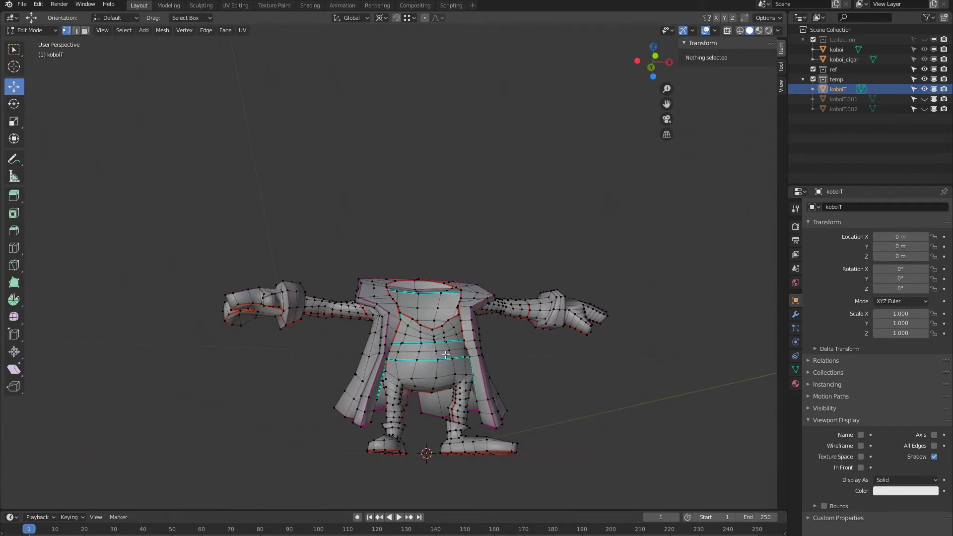
scroll(445, 354, up, 5)
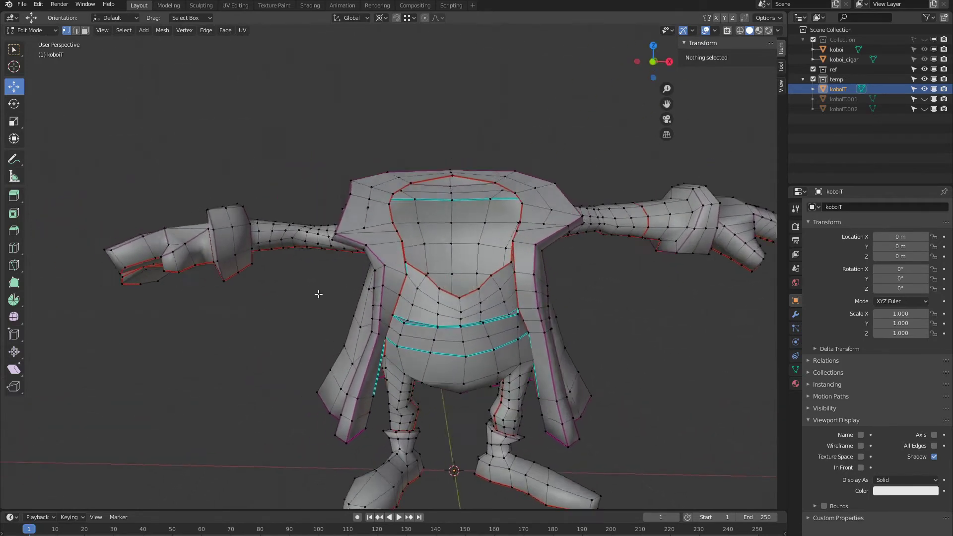
mouse_move(319, 294)
shift+middle_down()
mouse_move(351, 302)
mouse_move(310, 317)
mouse_move(314, 329)
mouse_move(313, 306)
shift+middle_up()
scroll(313, 307, up, 2)
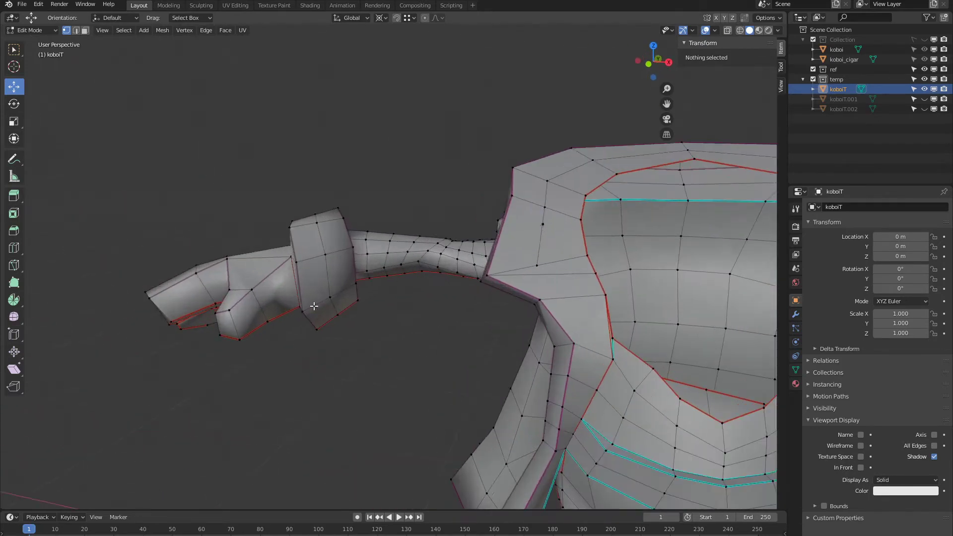
Try box-selecting around the hand of koboiT through the mesh and restore the solid display
scroll(314, 306, down, 4)
key(alt+z)
scroll(291, 269, up, 3)
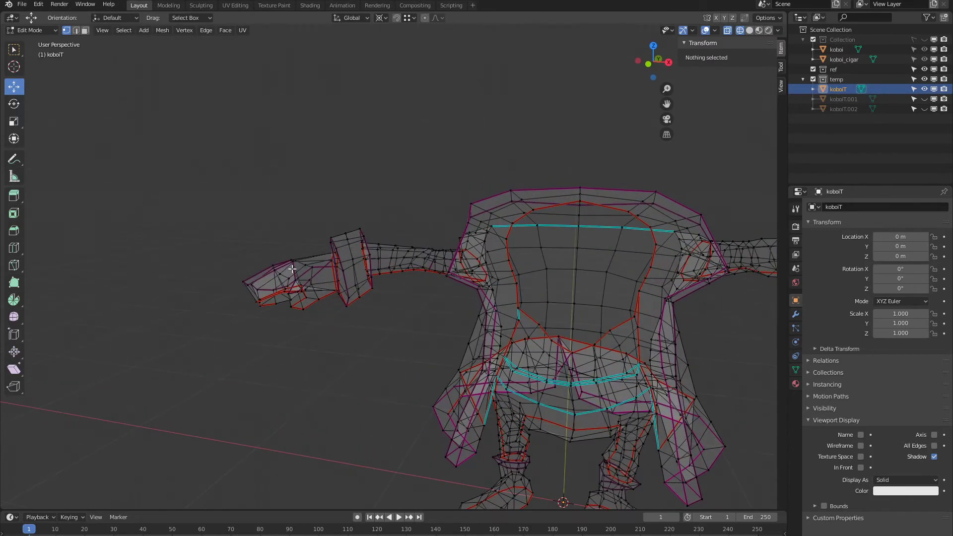
middle_drag(292, 268, 309, 265)
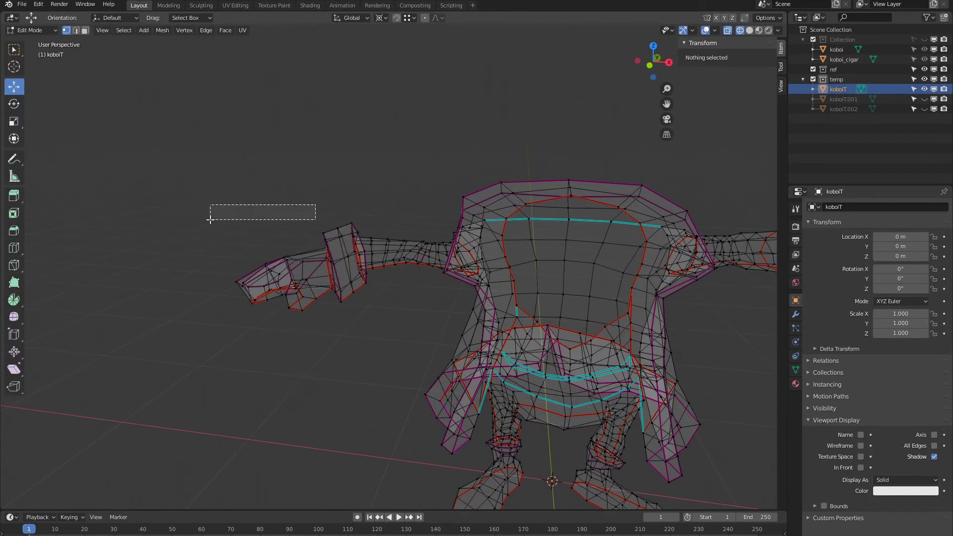
mouse_move(293, 192)
middle_down()
mouse_move(270, 283)
mouse_move(273, 336)
mouse_move(327, 234)
mouse_move(283, 233)
middle_up()
key(shift+z)
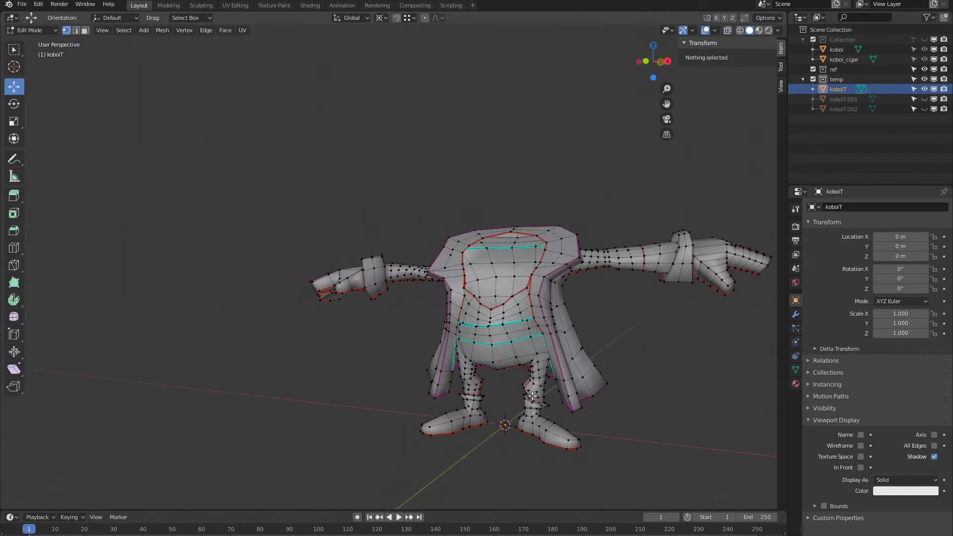
Lasso-select both feet of koboiT through the mesh in X-ray display
scroll(465, 316, up, 3)
scroll(465, 316, down, 4)
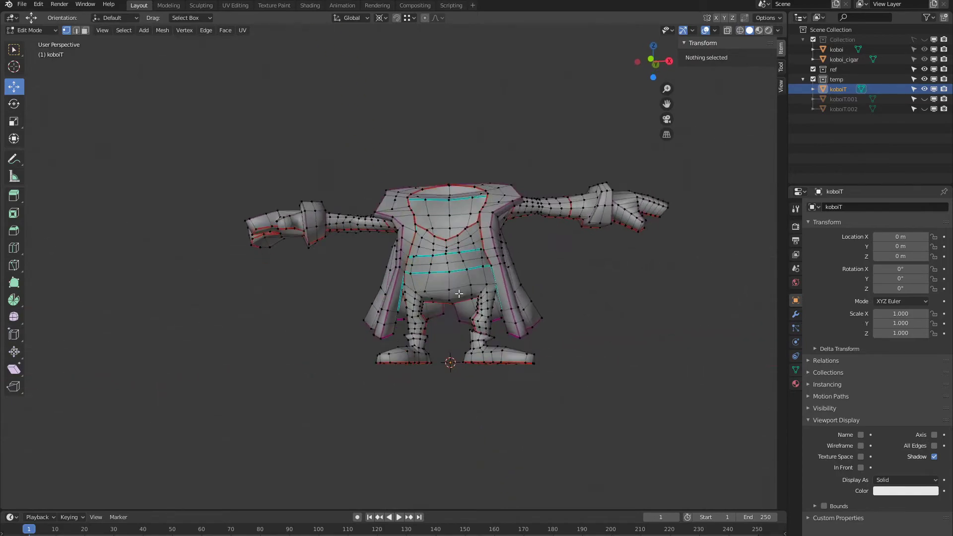
scroll(459, 294, up, 2)
middle_drag(459, 293, 502, 292)
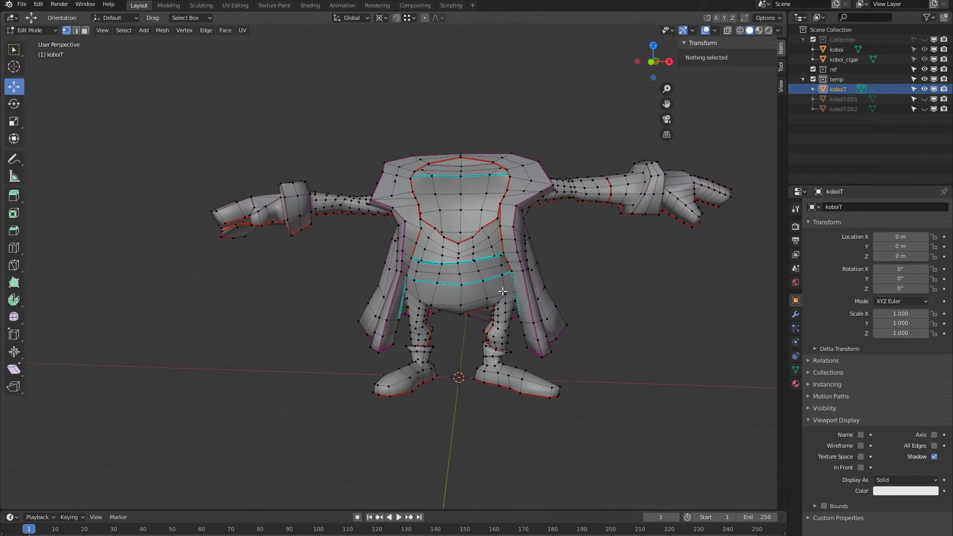
scroll(503, 293, up, 2)
scroll(520, 333, down, 1)
mouse_move(516, 333)
middle_down()
mouse_move(541, 343)
mouse_move(514, 329)
mouse_move(484, 347)
mouse_move(563, 396)
mouse_move(530, 396)
mouse_move(540, 414)
middle_up()
key(alt+z)
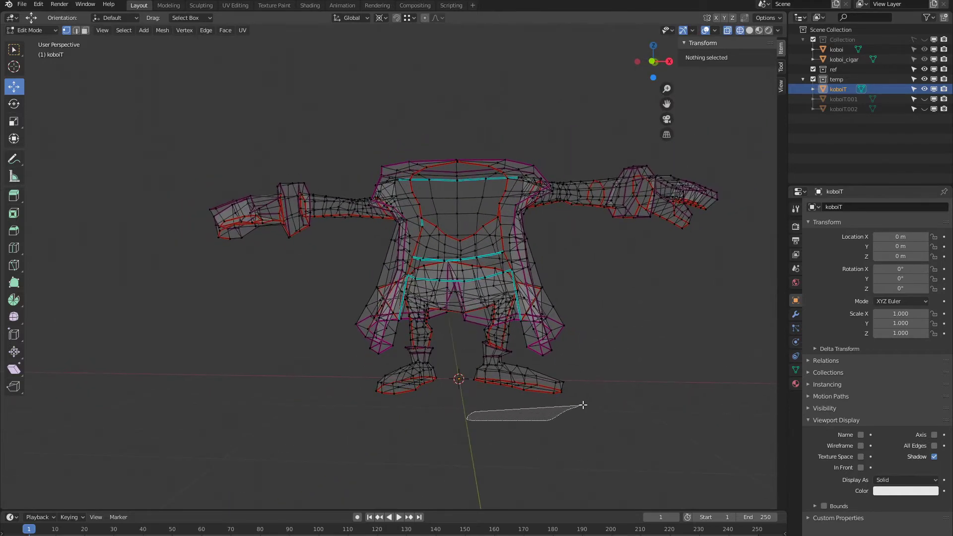
ctrl+right_drag(357, 418, 445, 426)
scroll(457, 400, up, 3)
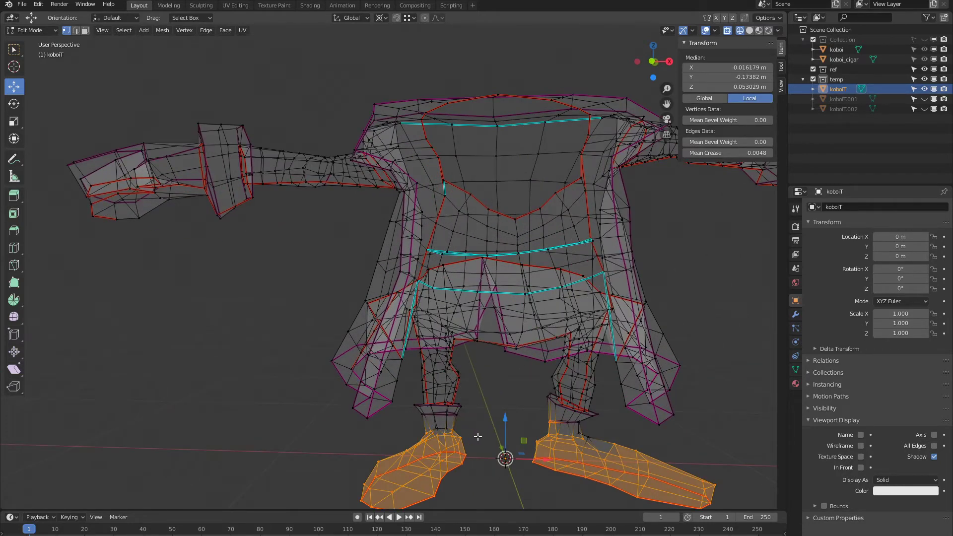
Extend the lasso selection over the ankles and lower legs on both sides and turn X-ray off
ctrl+shift+right_drag(415, 445, 452, 401)
key(g)
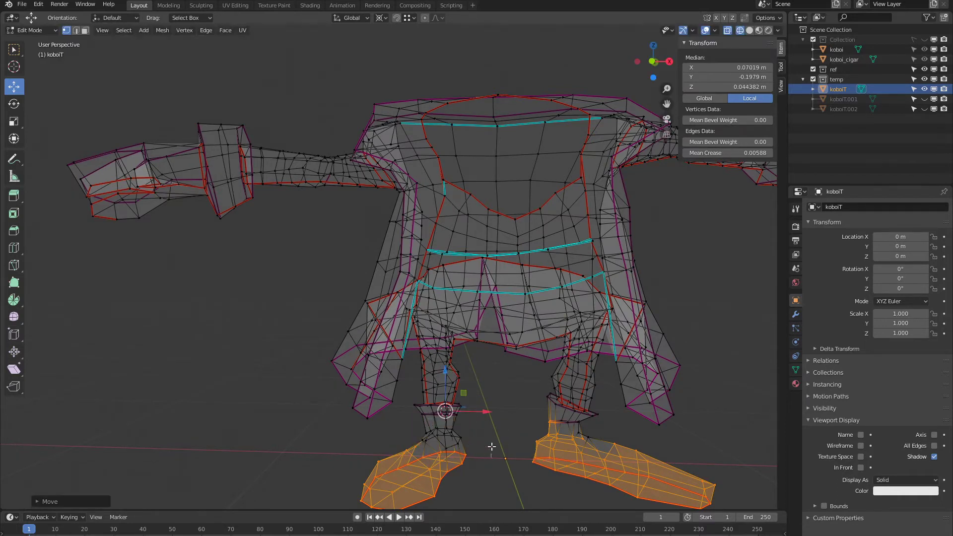
mouse_move(491, 448)
ctrl+right_down()
mouse_move(403, 411)
mouse_move(493, 488)
ctrl+right_up()
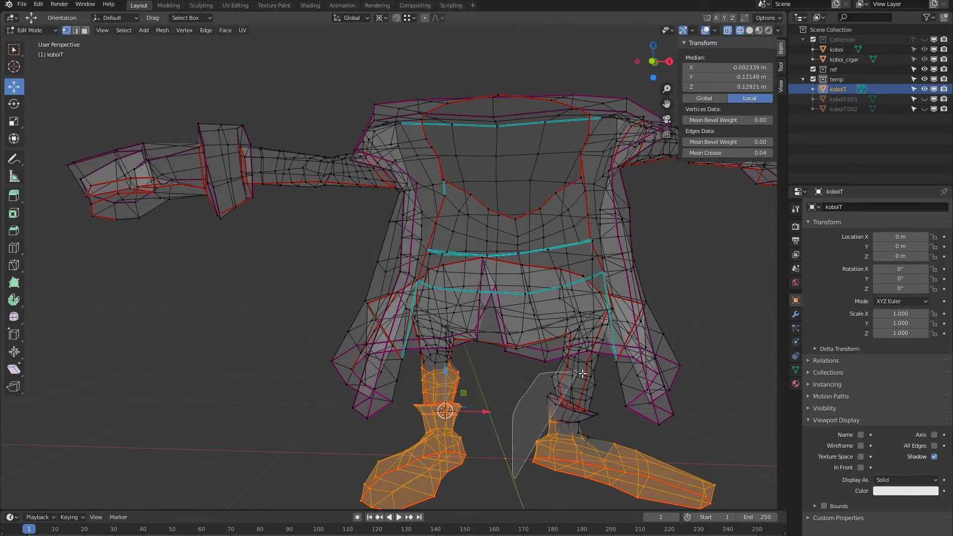
ctrl+right_drag(613, 444, 631, 476)
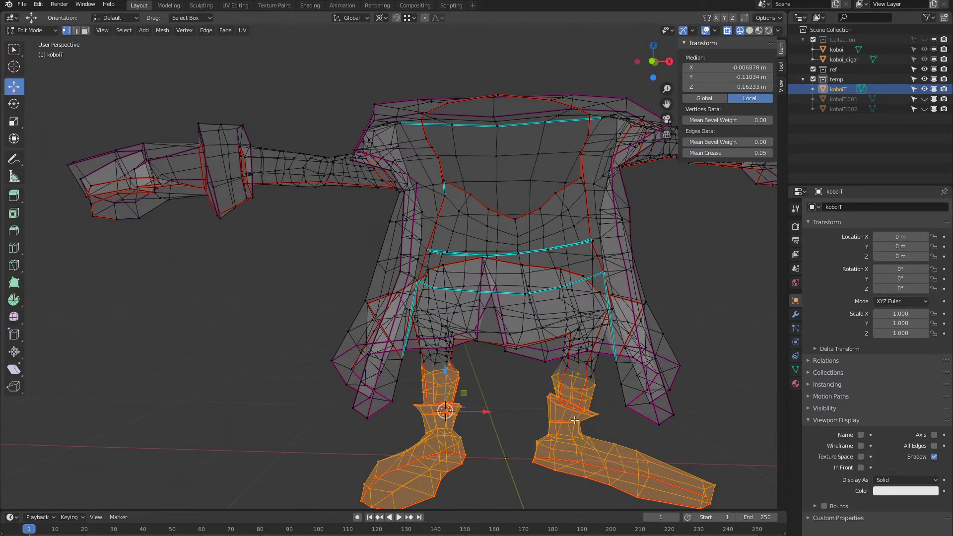
key(alt+z)
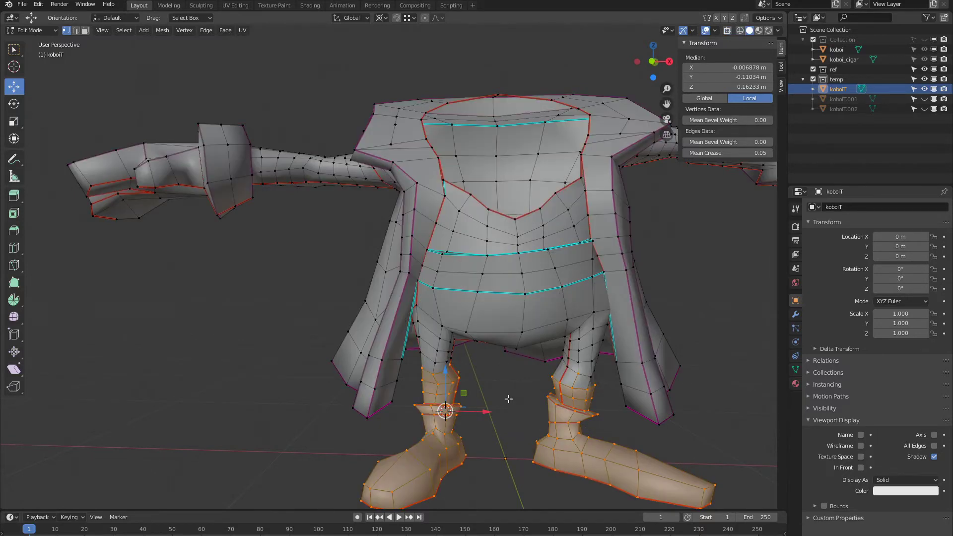
Grow the leg selection up to the hips and inspect its boundary on the underside of the trousers
mouse_move(510, 397)
middle_down()
mouse_move(483, 389)
mouse_move(488, 383)
middle_up()
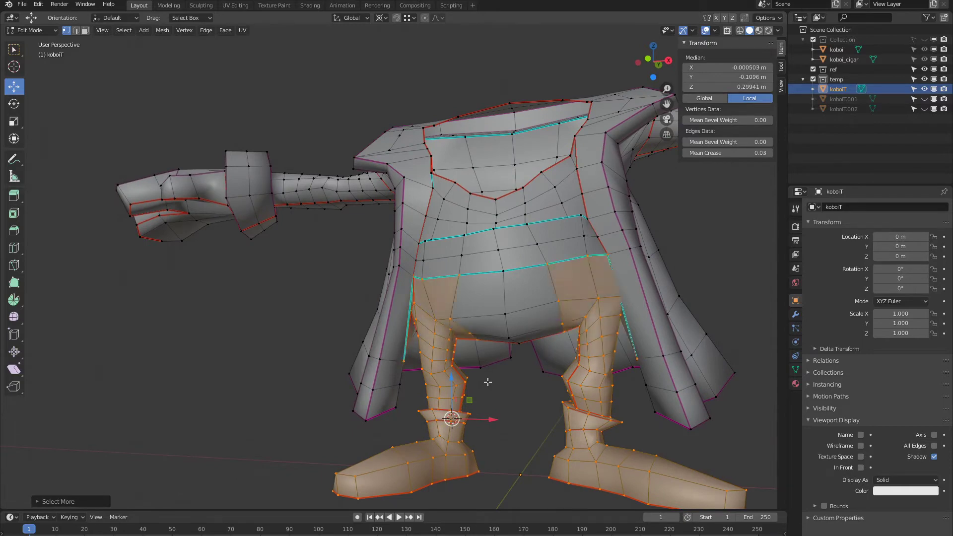
middle_drag(398, 354, 366, 300)
middle_drag(502, 342, 449, 322)
scroll(430, 333, up, 3)
middle_drag(402, 211, 347, 187)
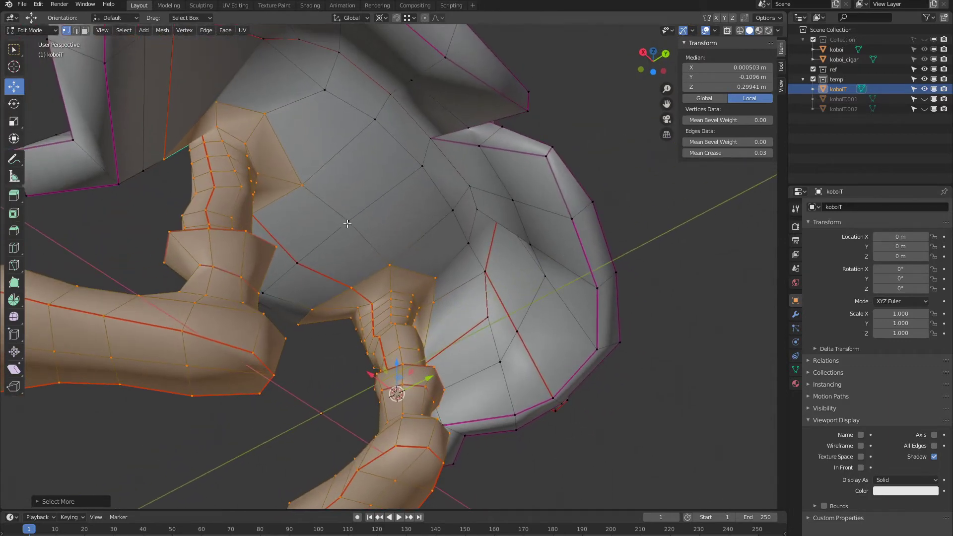
middle_drag(347, 224, 423, 217)
scroll(427, 208, up, 3)
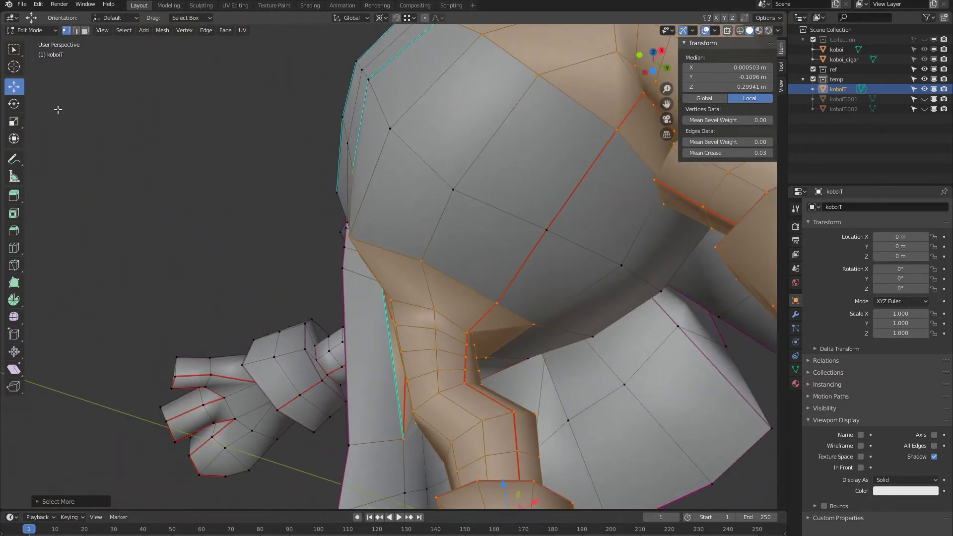
Switch to the Tweak selection tool and add the unselected trouser vertices between the legs up to the belt line
click(22, 58)
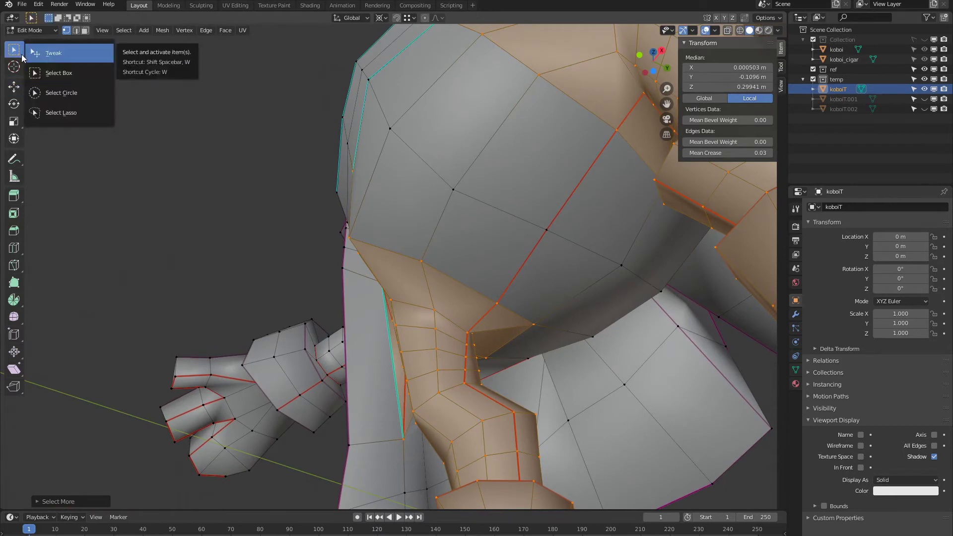
click(254, 182)
middle_drag(263, 182, 297, 187)
key(ctrl+z)
scroll(447, 208, down, 2)
middle_drag(476, 211, 539, 224)
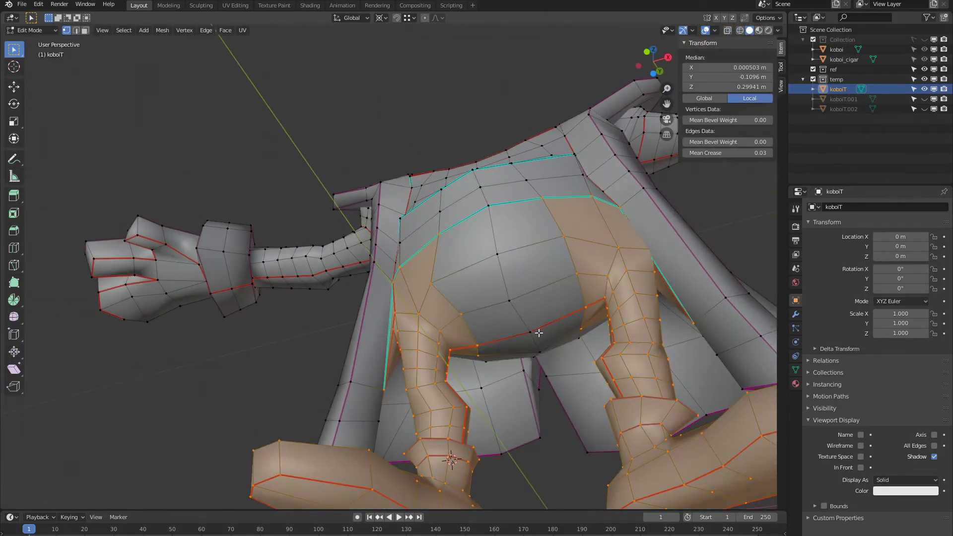
middle_drag(539, 333, 511, 279)
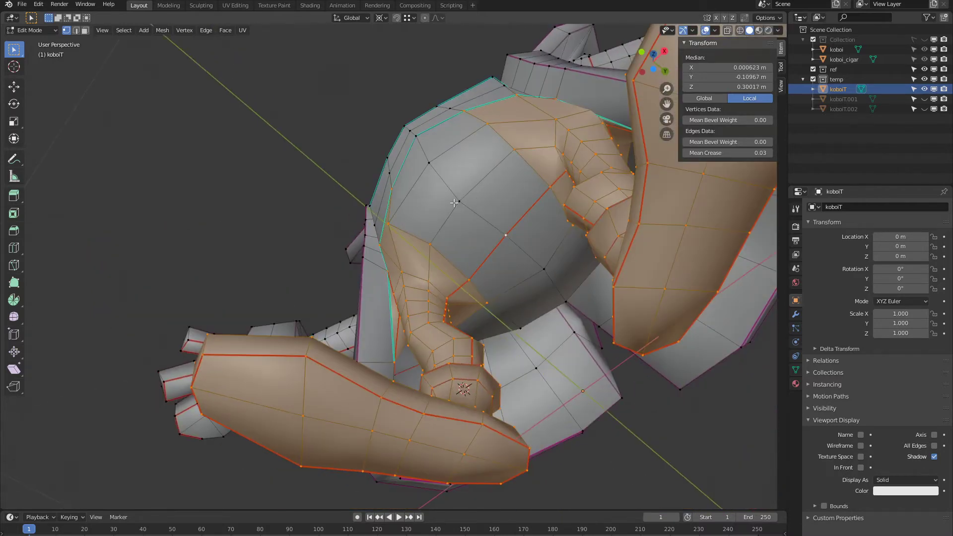
middle_drag(437, 162, 511, 237)
middle_drag(517, 306, 319, 245)
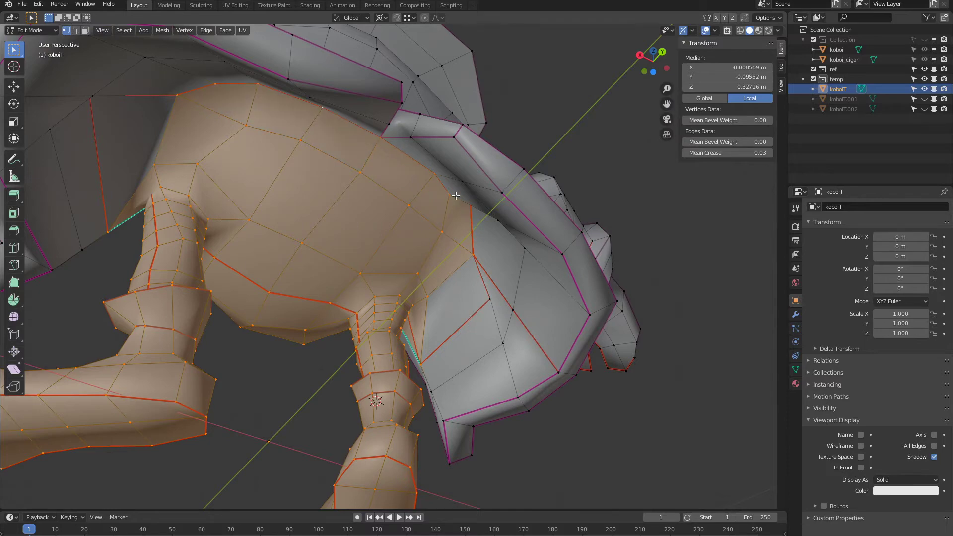
Add the vertices around the rear hips and the inner flaps beneath the coat to the trouser selection
middle_drag(455, 196, 425, 213)
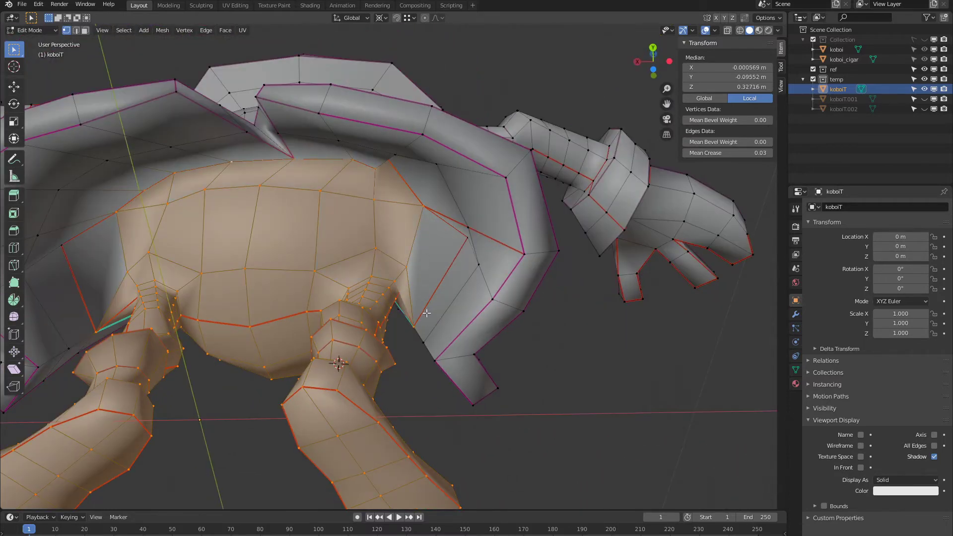
middle_drag(424, 212, 468, 215)
middle_drag(463, 178, 510, 122)
middle_drag(584, 121, 473, 191)
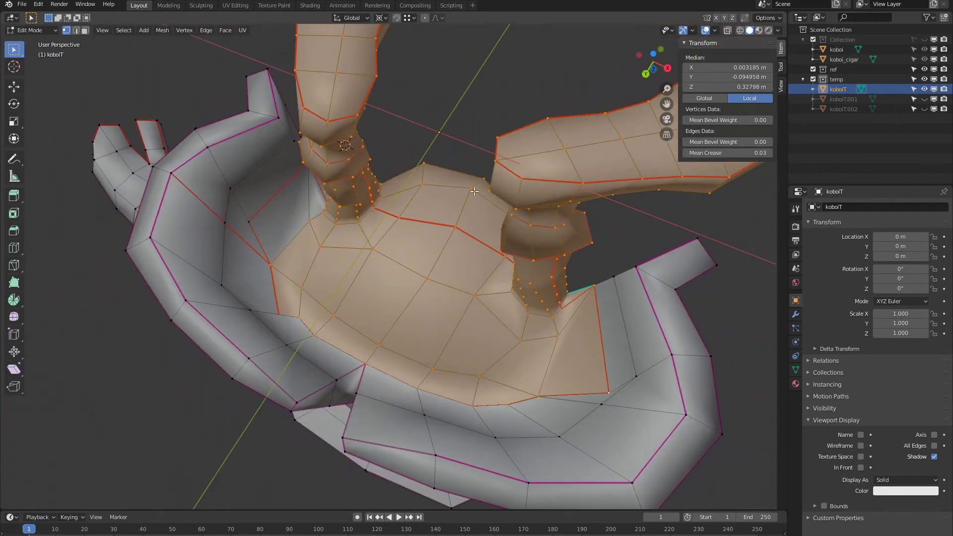
middle_drag(273, 216, 298, 242)
middle_drag(276, 186, 356, 242)
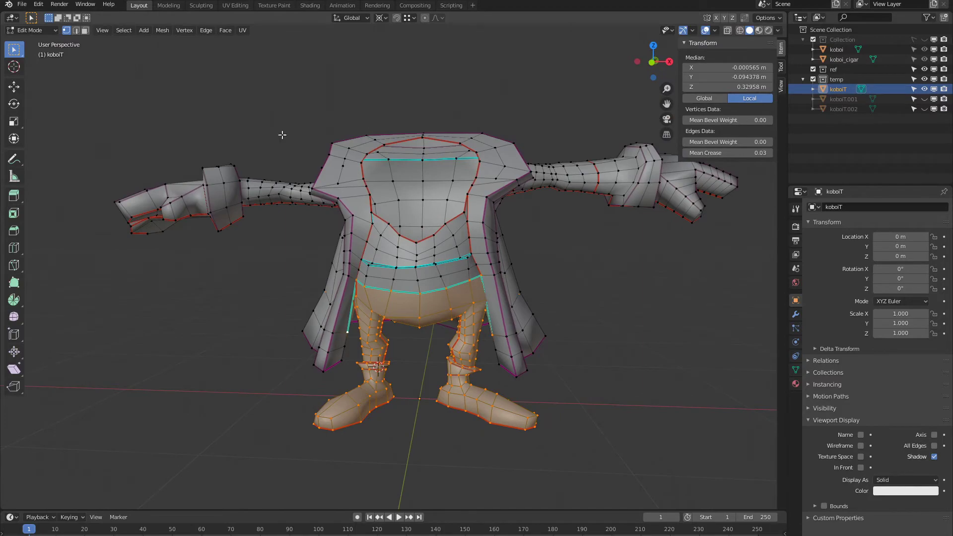
Inspect the trouser selection from front, back and below, and deselect the inner coat flap vertices on both sides
scroll(489, 299, up, 5)
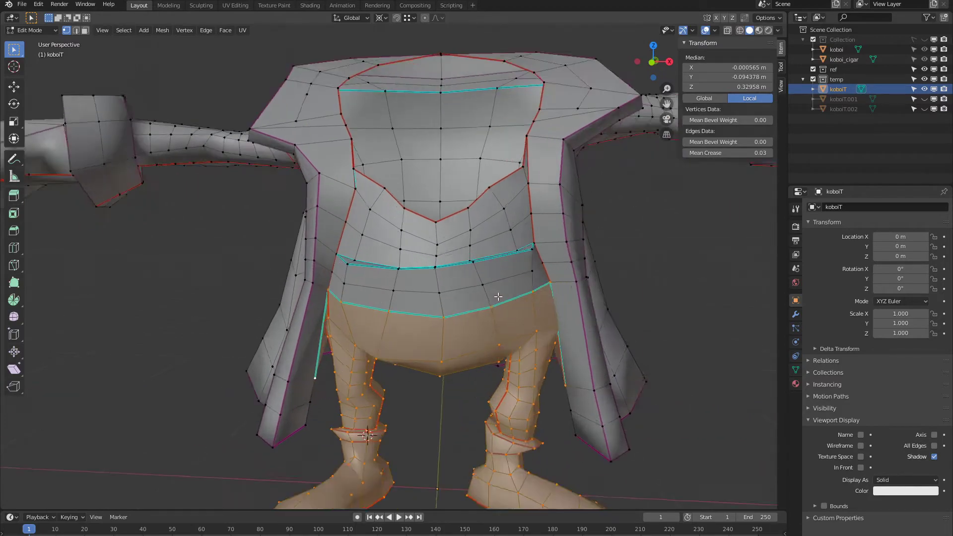
middle_drag(500, 298, 457, 288)
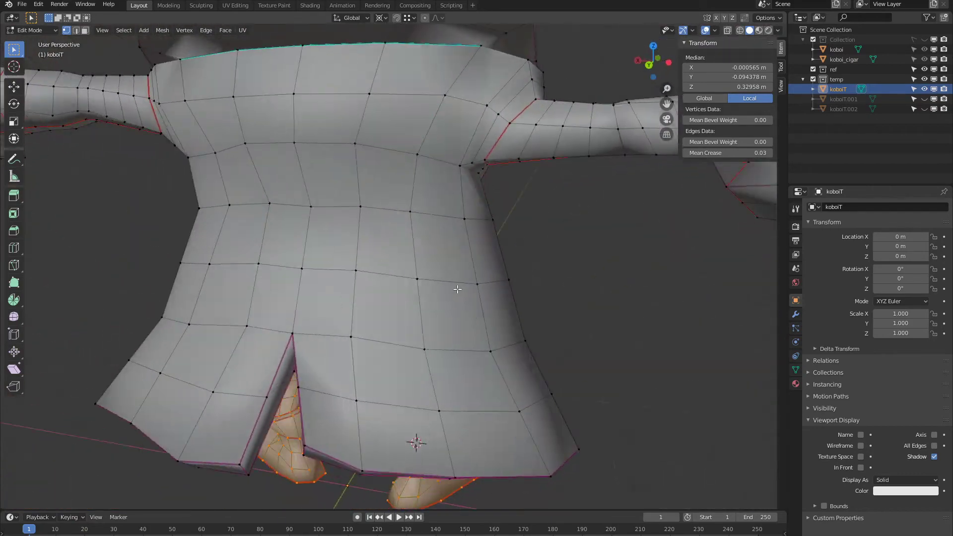
middle_drag(210, 219, 539, 175)
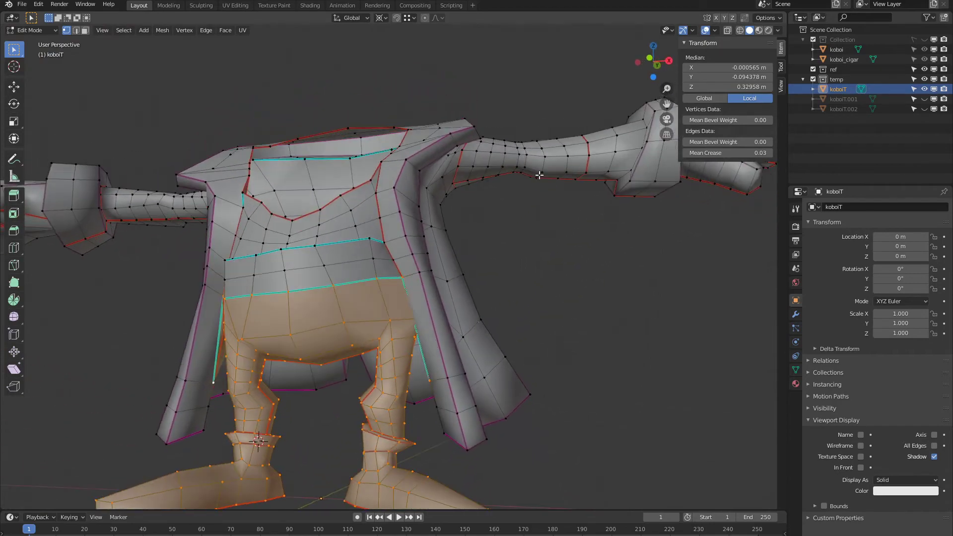
middle_drag(433, 235, 416, 222)
scroll(350, 265, up, 3)
middle_drag(350, 265, 294, 400)
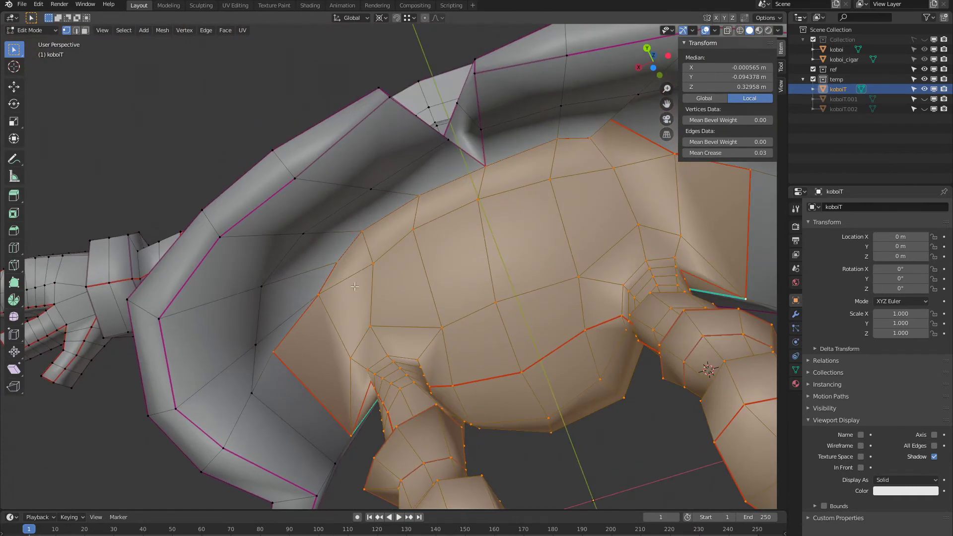
middle_drag(412, 273, 449, 277)
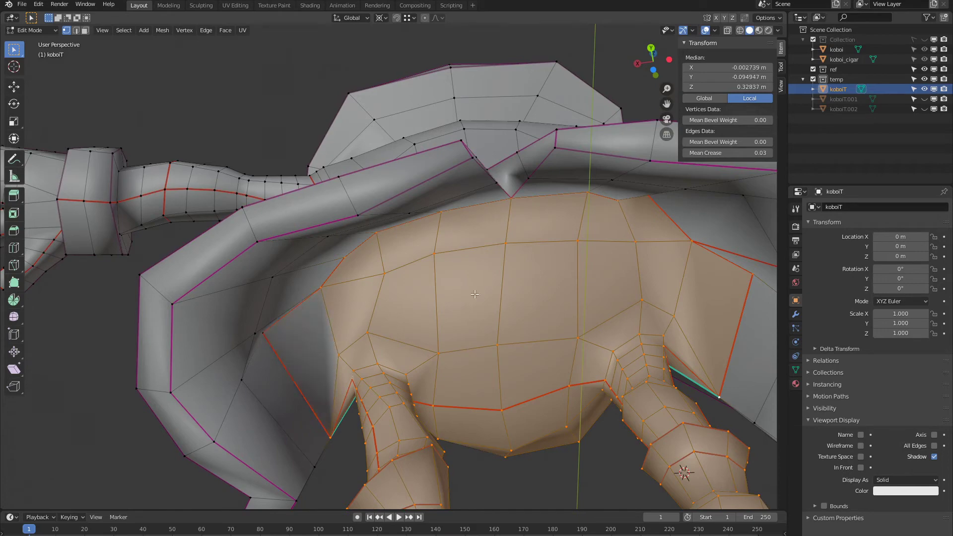
middle_drag(692, 260, 544, 263)
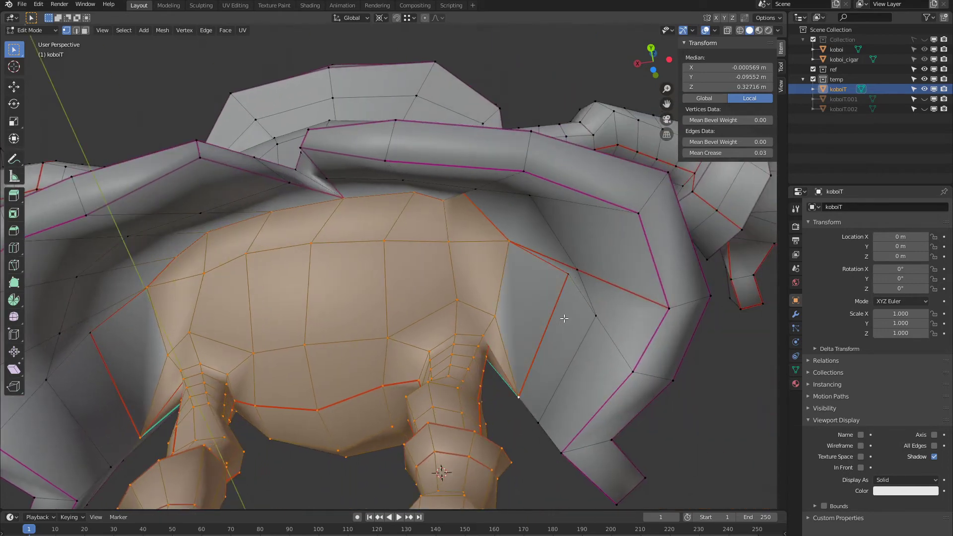
middle_drag(564, 318, 538, 332)
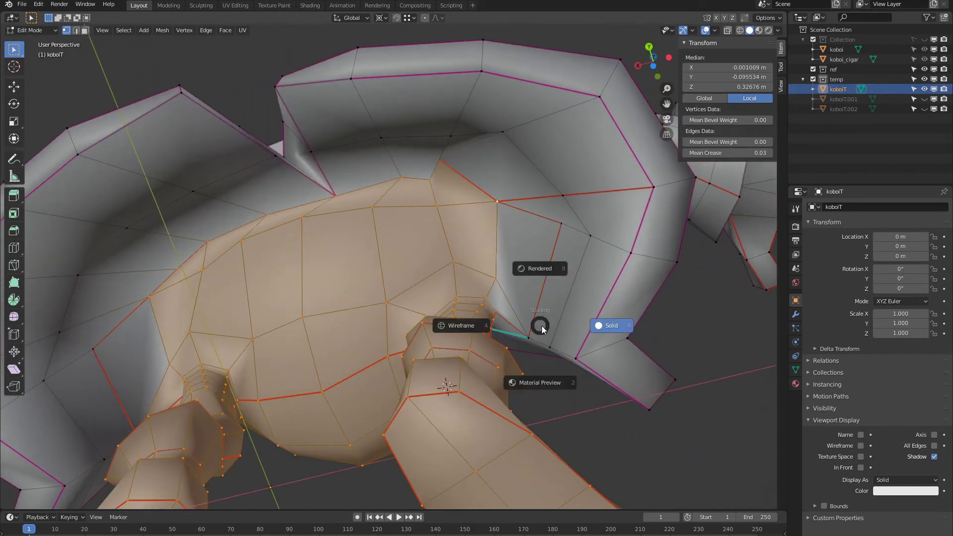
middle_drag(572, 292, 500, 234)
middle_drag(287, 178, 327, 186)
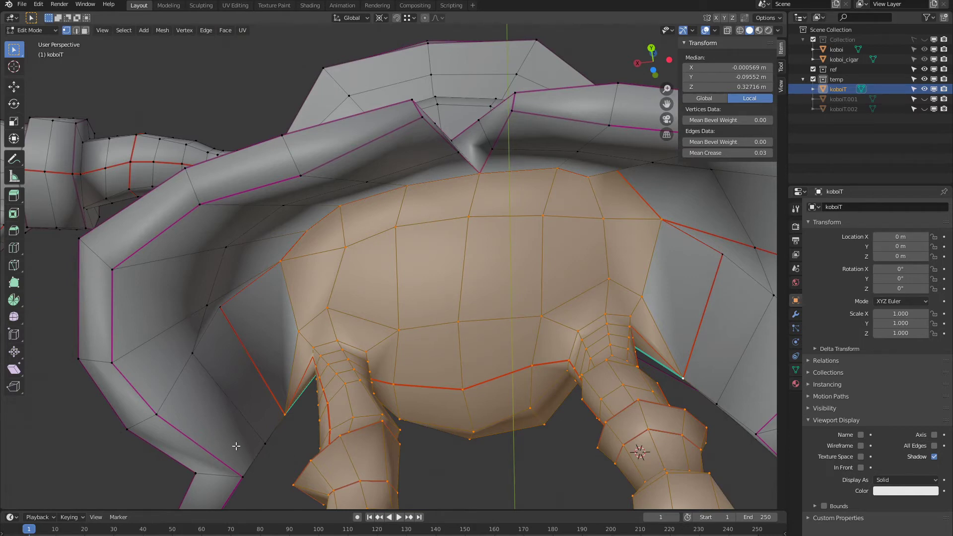
mouse_move(243, 428)
middle_down()
mouse_move(487, 457)
mouse_move(523, 424)
mouse_move(298, 419)
mouse_move(299, 380)
mouse_move(490, 431)
mouse_move(505, 429)
mouse_move(529, 400)
mouse_move(361, 409)
middle_up()
Check the trouser selection's boundary around the hips in wireframe shading and return to solid shading
key(shift+z)
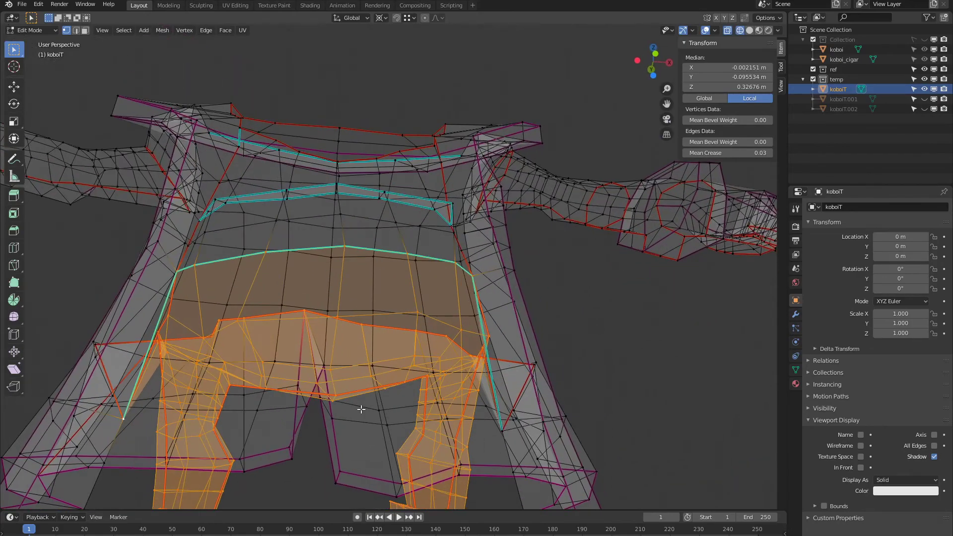
middle_drag(222, 401, 313, 411)
middle_drag(345, 440, 320, 412)
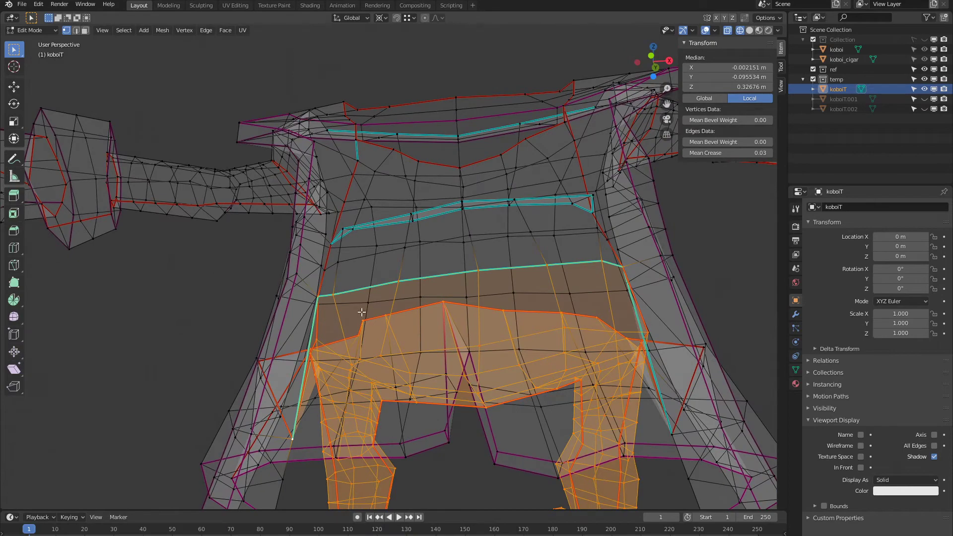
middle_drag(447, 263, 408, 278)
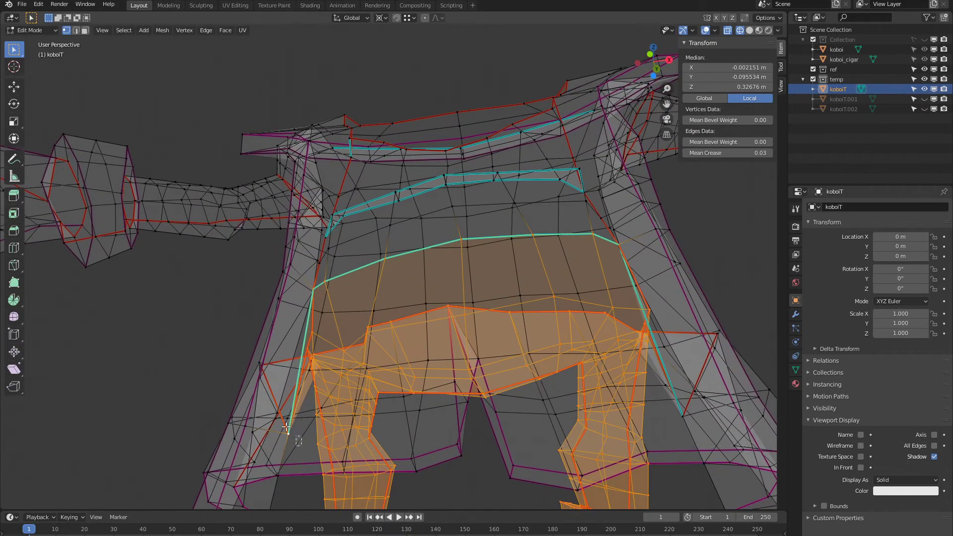
key(shift+z)
Extend the trouser selection over the belt band up to the shirt's lower seam using Pick Shortest Path
middle_drag(294, 381, 397, 289)
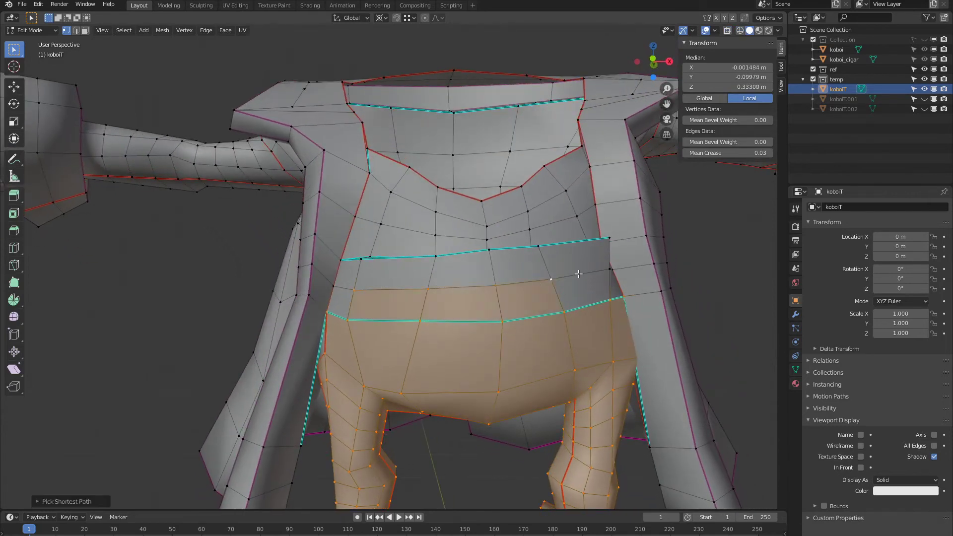
middle_drag(578, 274, 576, 279)
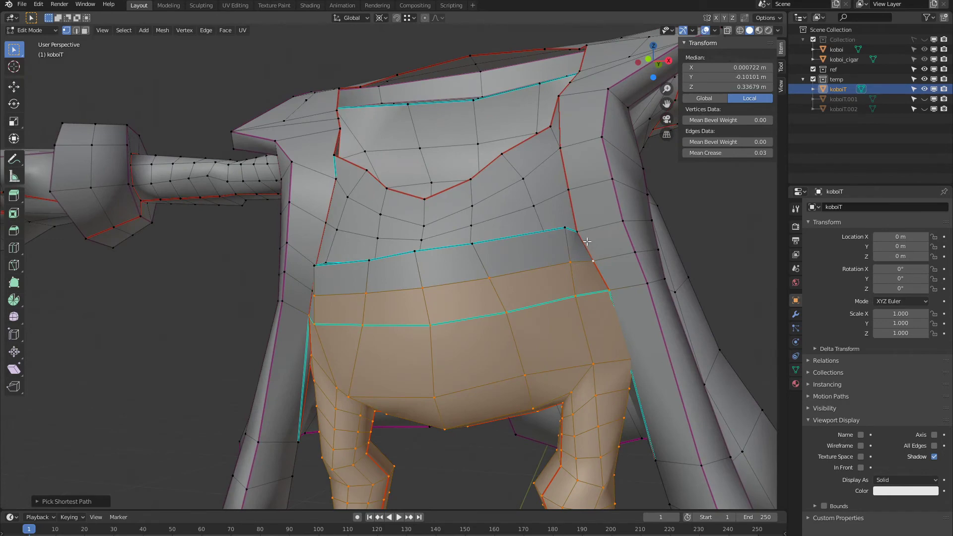
middle_drag(587, 242, 581, 248)
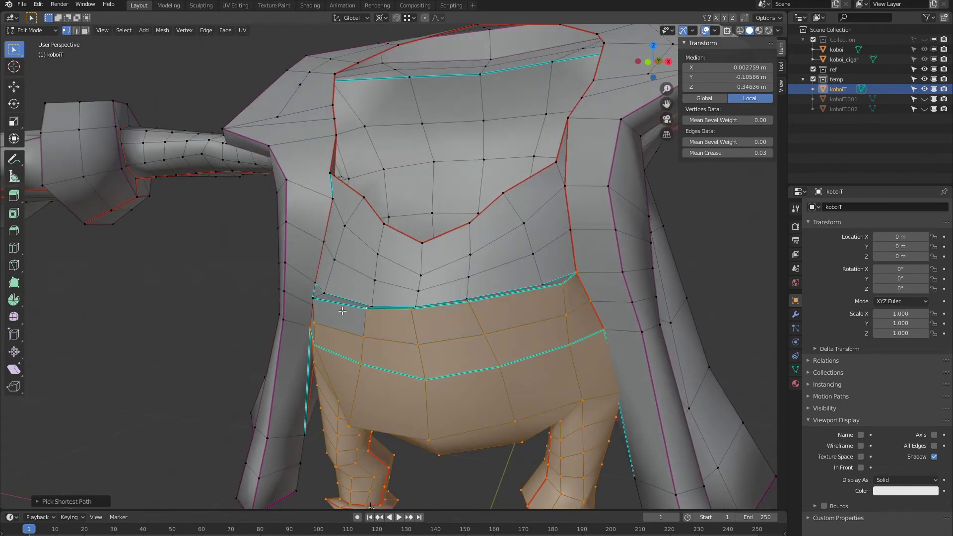
middle_drag(318, 305, 323, 324)
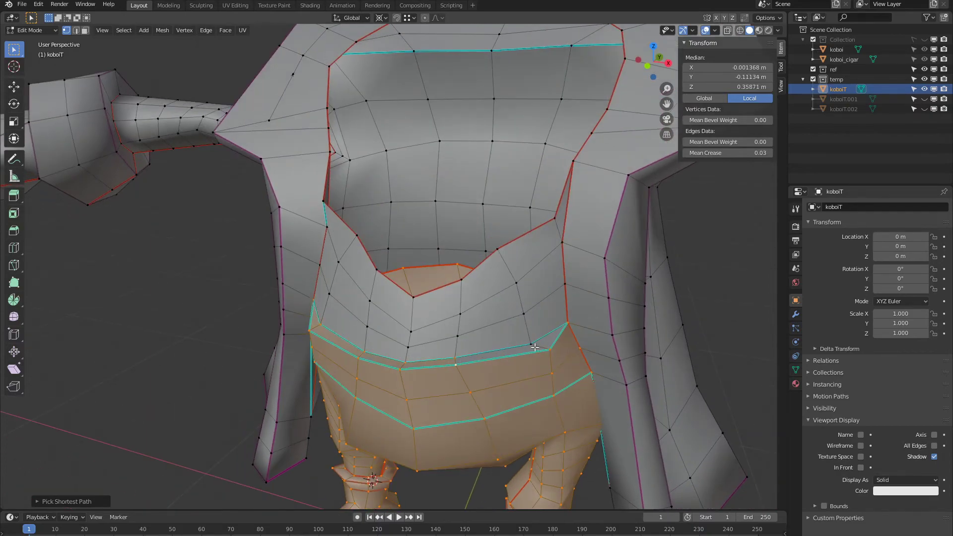
middle_drag(568, 326, 603, 306)
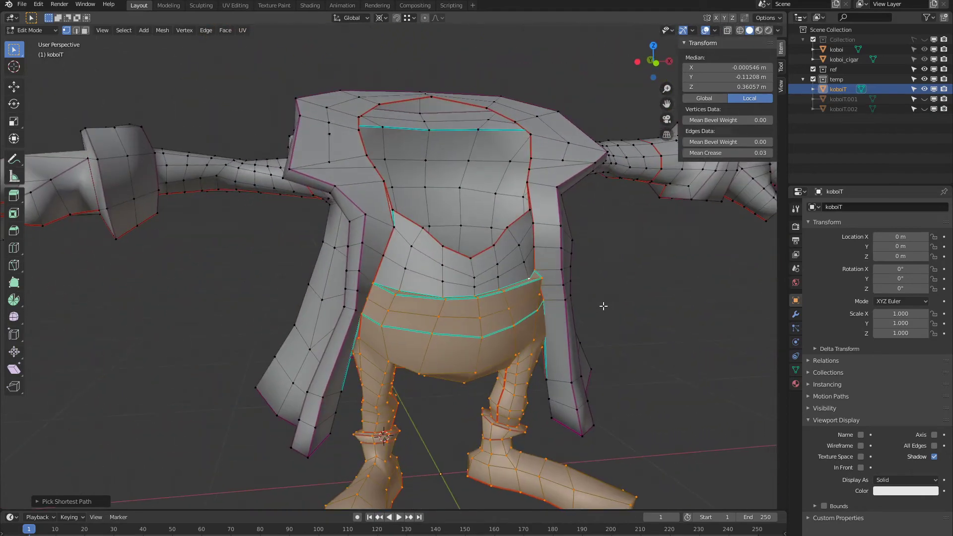
Separate the selected trousers, legs and feet into their own object and hide it in Object Mode
click(604, 304)
scroll(586, 305, down, 4)
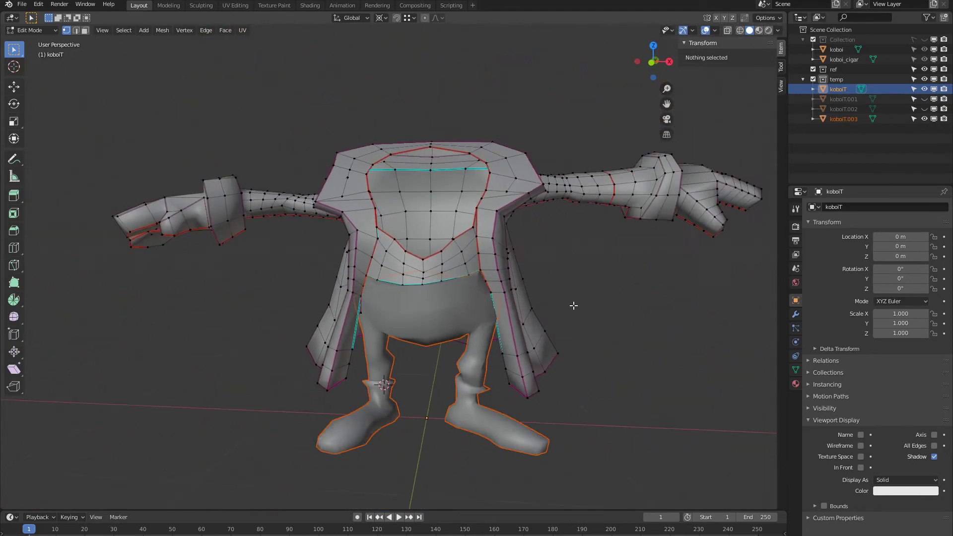
scroll(447, 304, up, 5)
key(Tab)
scroll(446, 273, down, 2)
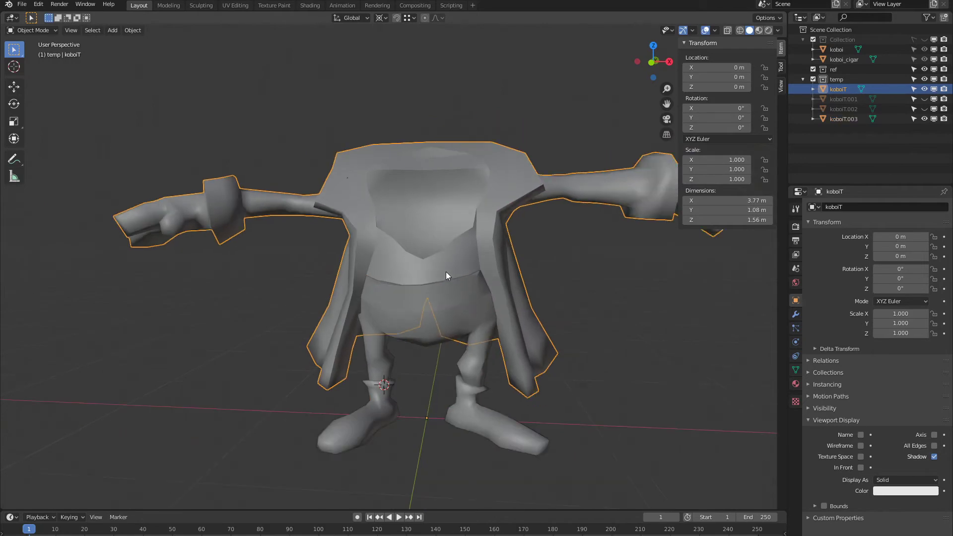
click(450, 311)
key(h)
Open the remaining koboiT body in Edit Mode and examine the open waist and the inside of the coat
middle_drag(454, 310, 379, 389)
click(439, 352)
key(Tab)
scroll(347, 386, up, 3)
scroll(393, 381, up, 2)
key(Tab)
key(Tab)
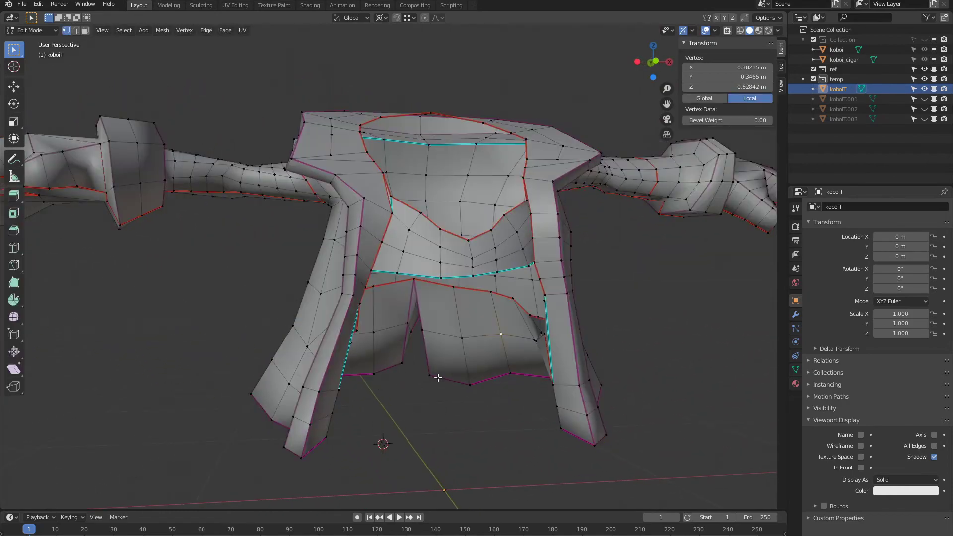
middle_drag(462, 371, 441, 359)
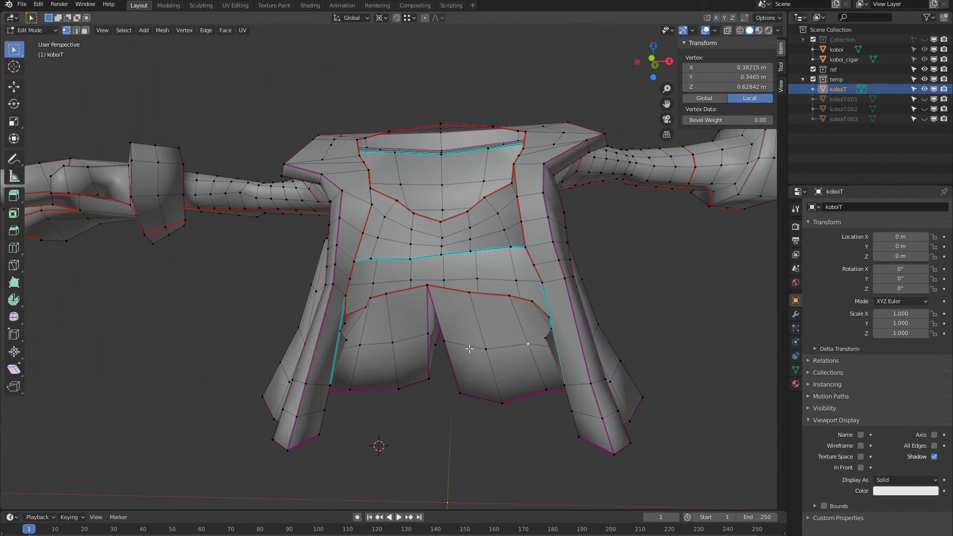
middle_drag(464, 354, 493, 356)
scroll(494, 357, down, 4)
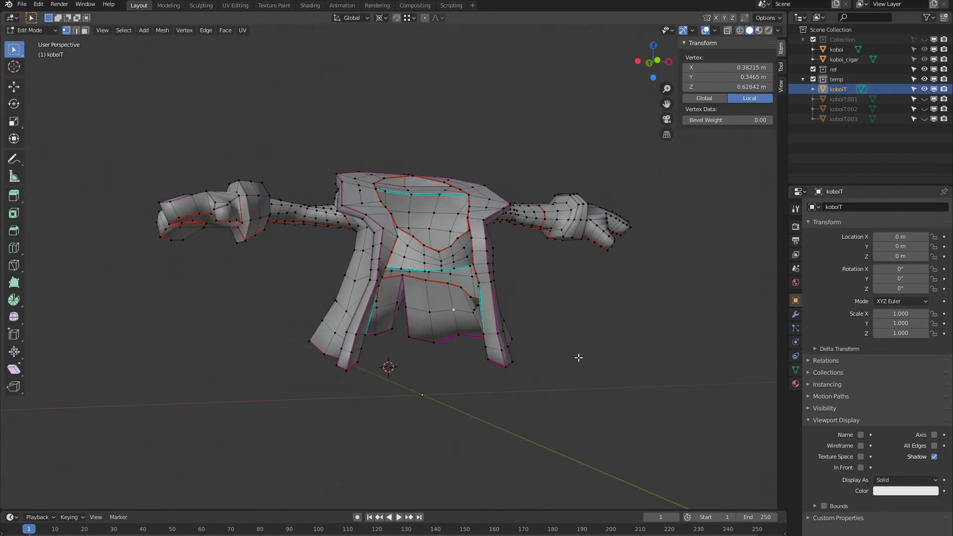
Box-select the character's left hand in wireframe view and grow the selection to the sleeve cuff
key(Tab)
middle_drag(579, 355, 473, 330)
click(510, 297)
key(Tab)
scroll(543, 298, up, 3)
scroll(543, 298, down, 3)
middle_drag(543, 298, 639, 355)
scroll(521, 372, up, 2)
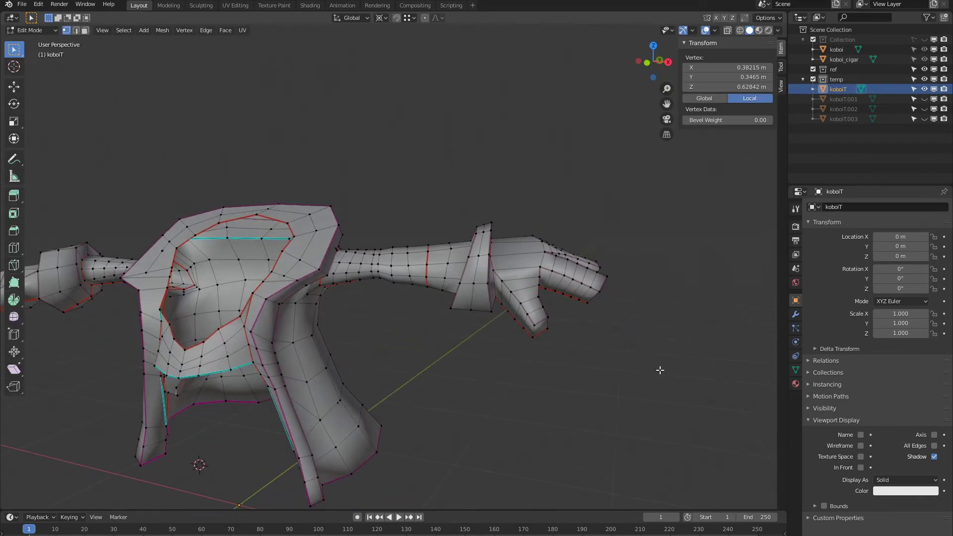
key(alt+z)
drag(666, 383, 493, 202)
scroll(540, 244, up, 3)
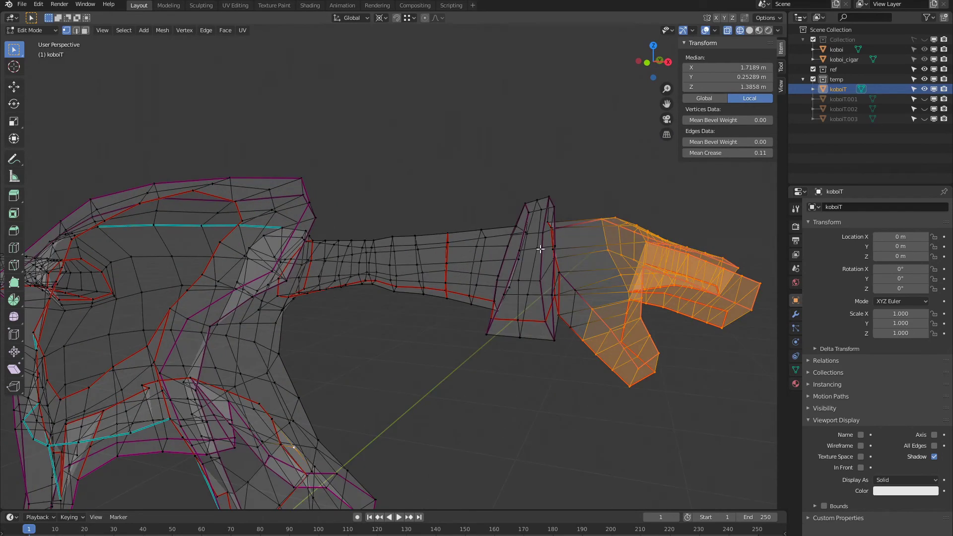
scroll(580, 308, down, 1)
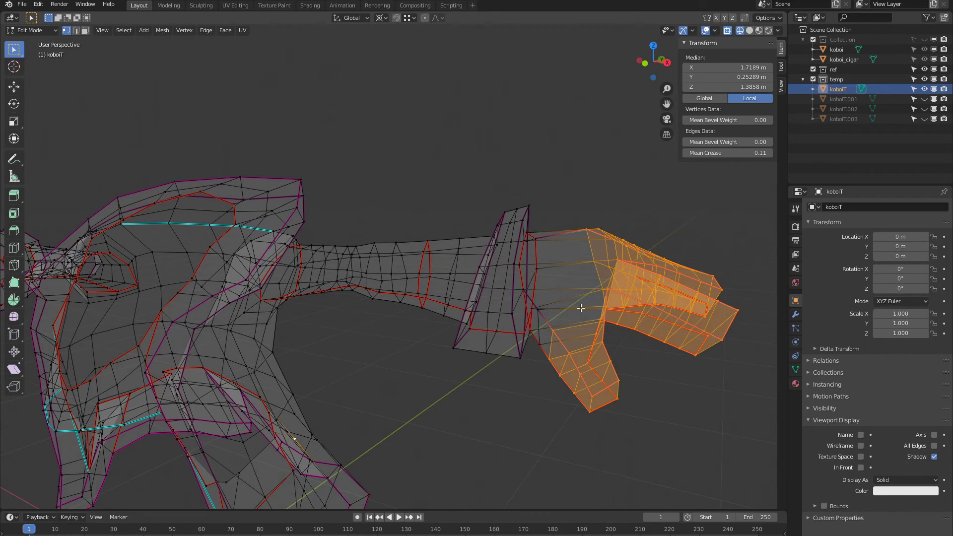
key(ctrl+KP_Add)
Deselect the stray coat-tail vertices and separate the left hand into its own object
scroll(497, 342, down, 5)
middle_drag(442, 366, 378, 334)
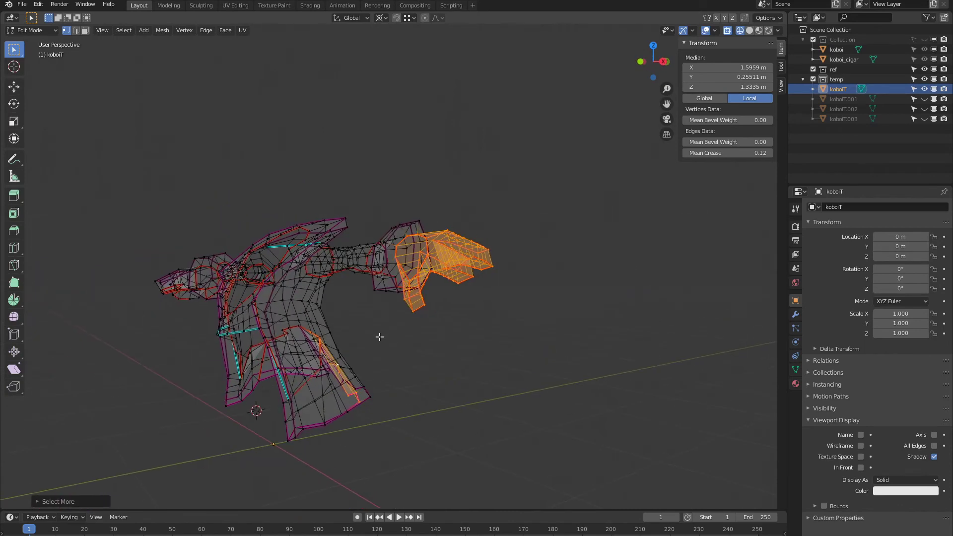
ctrl+drag(370, 416, 263, 317)
middle_drag(337, 347, 422, 338)
key(p)
click(299, 333)
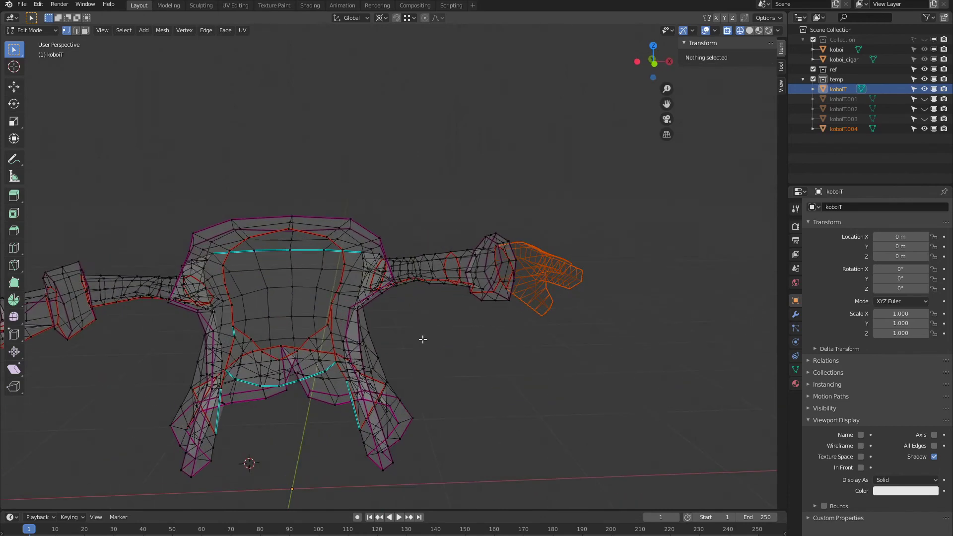
Hide the separated left hand and reopen the remaining koboiT body in Edit Mode
key(Tab)
click(538, 286)
key(h)
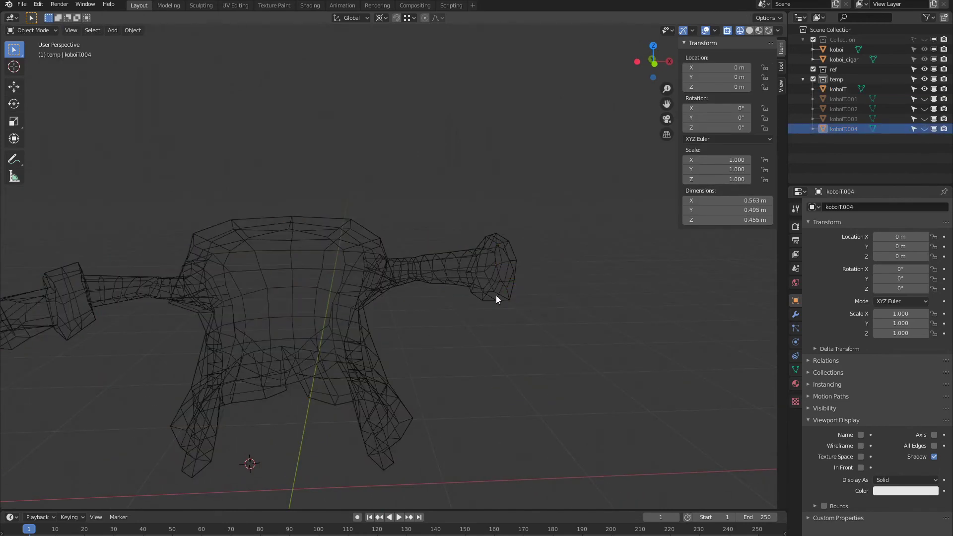
shift+middle_drag(260, 293, 289, 313)
key(a)
key(Tab)
Box-select the character's right hand, grow the selection to the cuff and separate it into its own object
scroll(289, 306, up, 5)
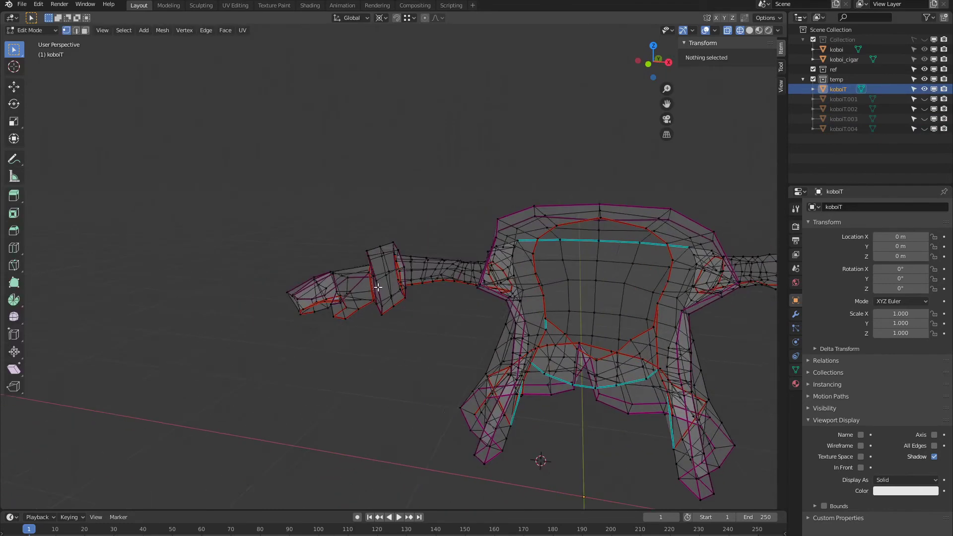
key(b)
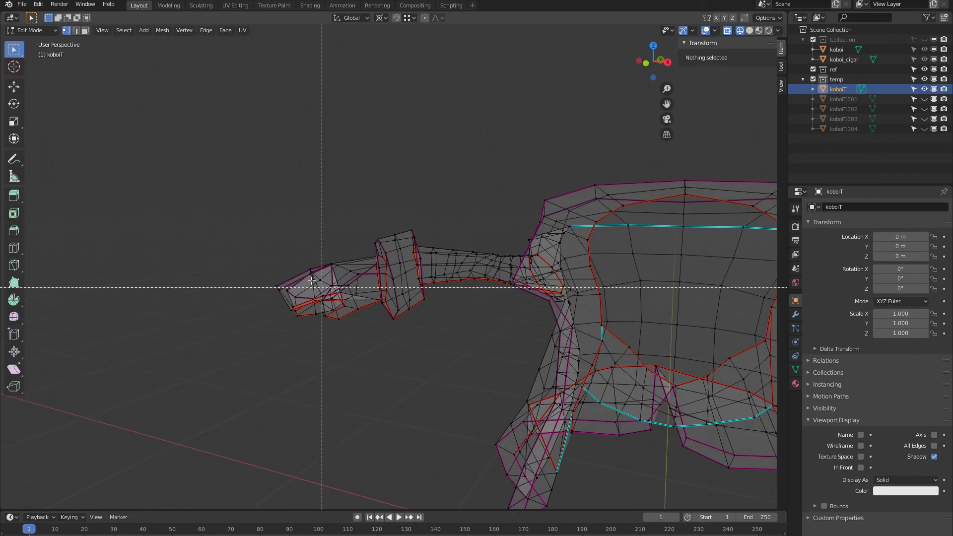
drag(248, 236, 365, 341)
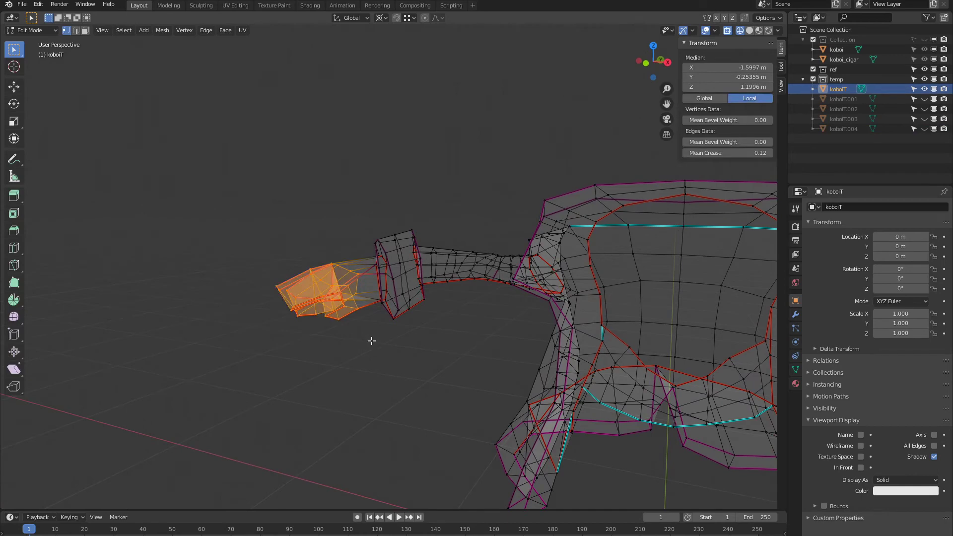
key(ctrl+KP_Add)
key(p)
click(395, 355)
Return to Object Mode with solid shading and hide the separated right hand
mouse_move(396, 356)
middle_down()
mouse_move(411, 366)
mouse_move(557, 313)
mouse_move(429, 311)
mouse_move(472, 345)
mouse_move(246, 337)
middle_up()
key(Tab)
key(shift+z)
click(413, 338)
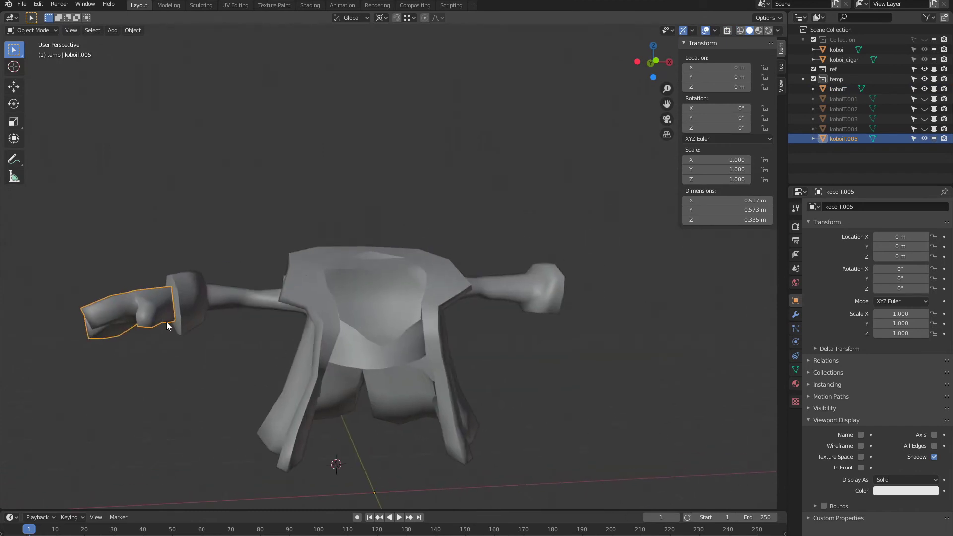
key(h)
middle_drag(165, 322, 237, 350)
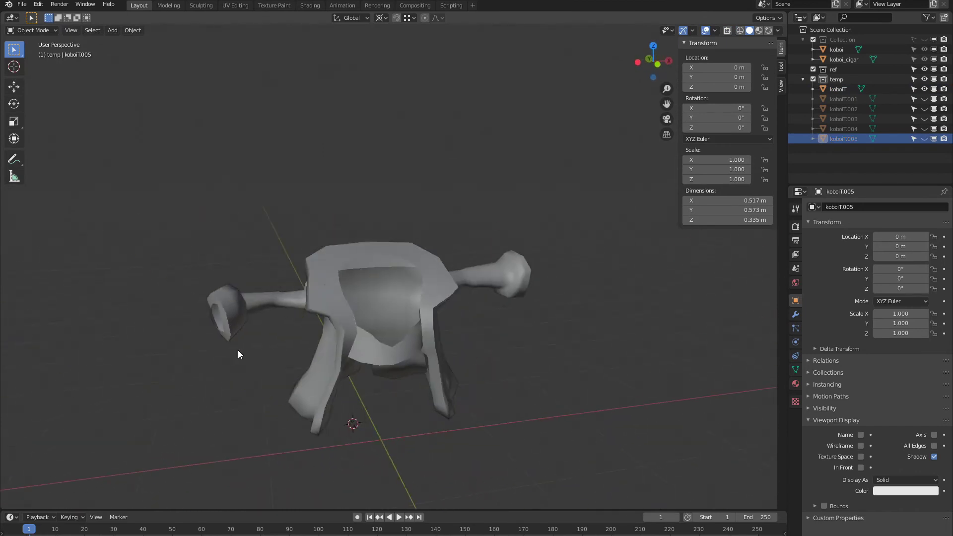
Rename the remaining torso and coat object koboiT to koboiT_body
click(310, 349)
scroll(302, 348, up, 4)
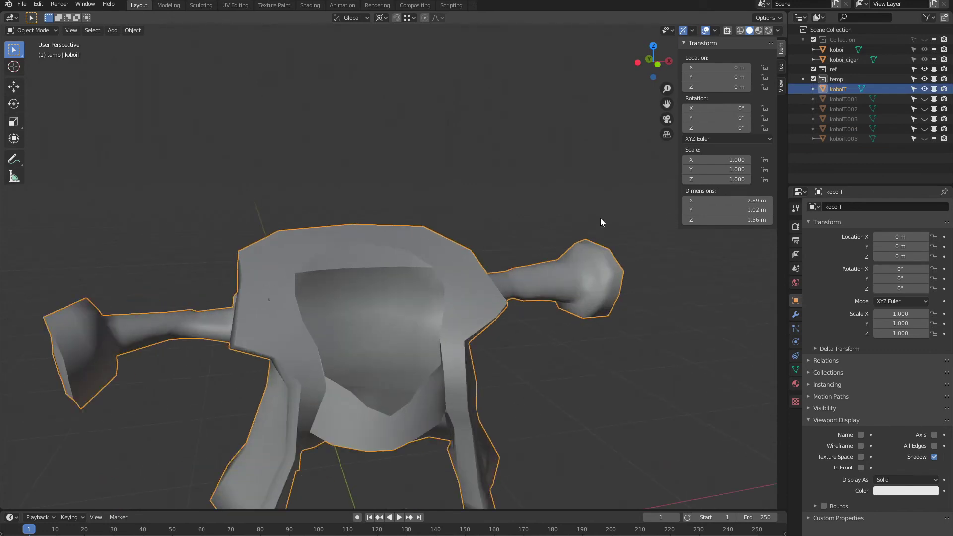
double_click(848, 92)
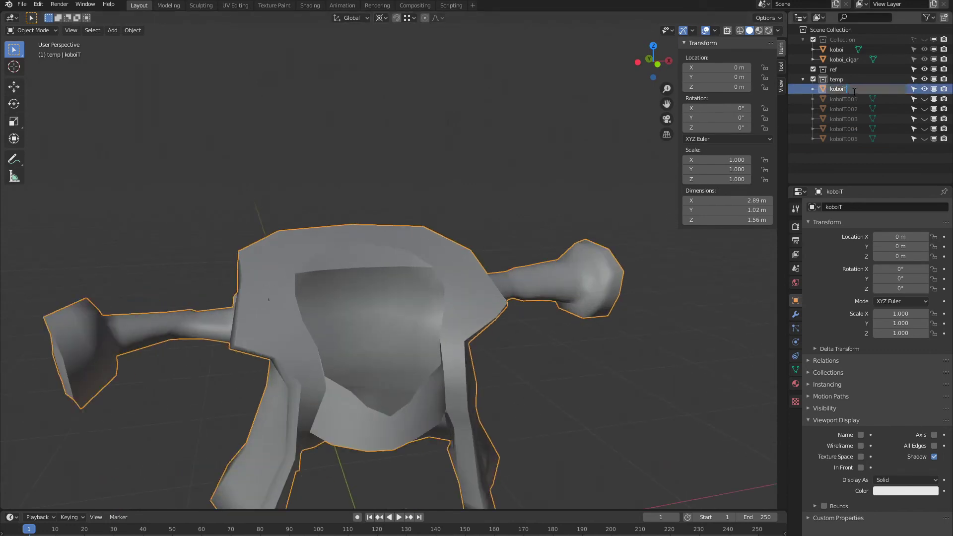
text(_body)
key(Return)
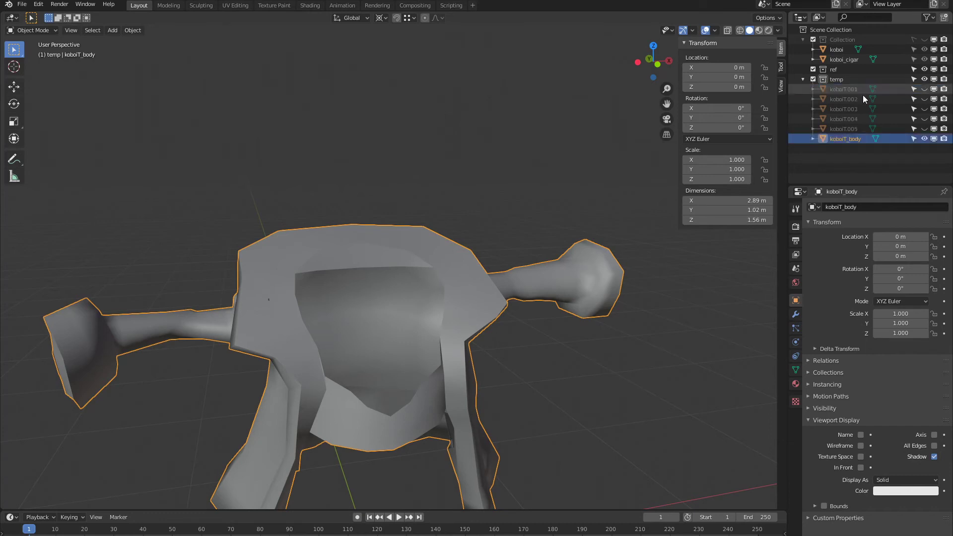
Unhide all the separated koboiT parts, koboiT.001 through koboiT.005
click(843, 127)
drag(784, 127, 851, 90)
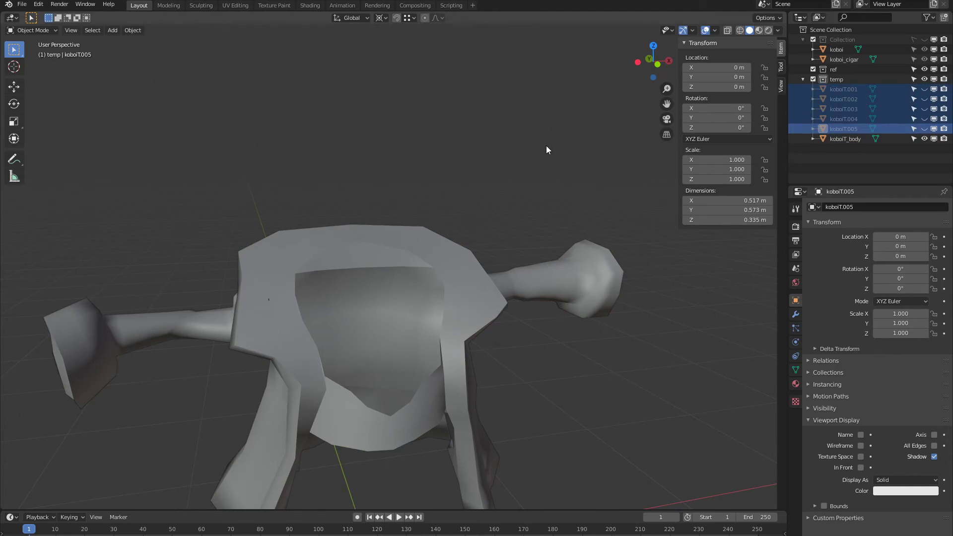
key(alt+h)
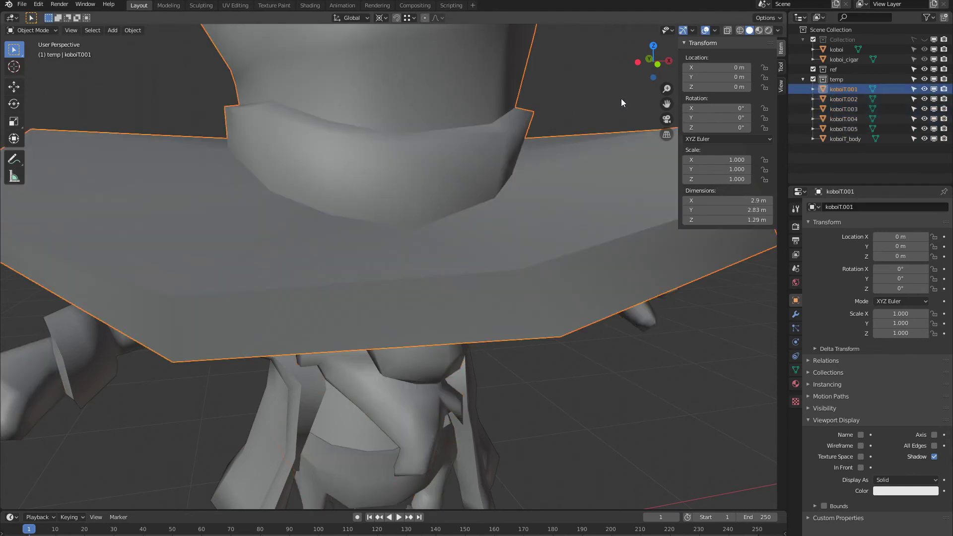
Rename the hat object koboiT.001 to koboiT Head
click(845, 89)
double_click(846, 88)
mouse_move(846, 89)
mouse_down()
mouse_move(861, 89)
mouse_move(848, 89)
mouse_up()
key(BackSpace)
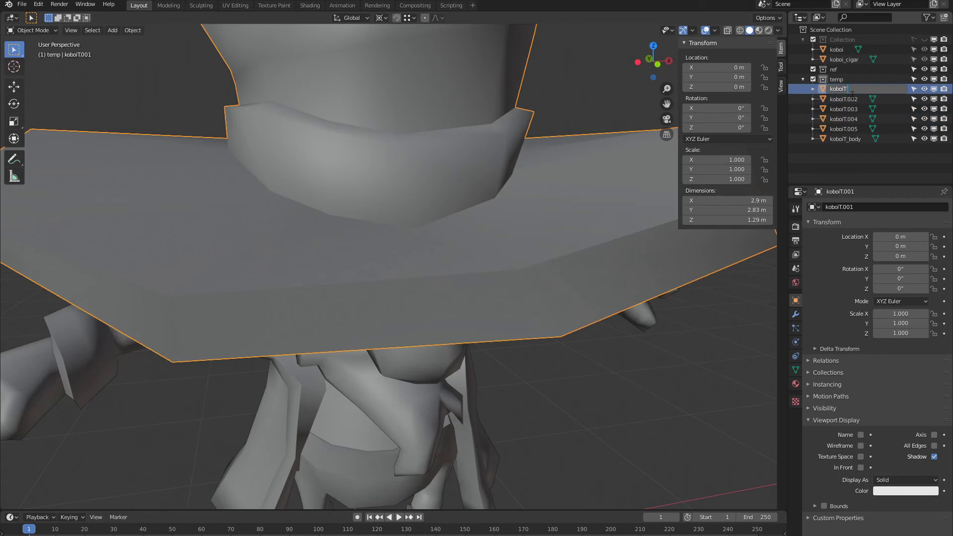
text(Head)
key(Return)
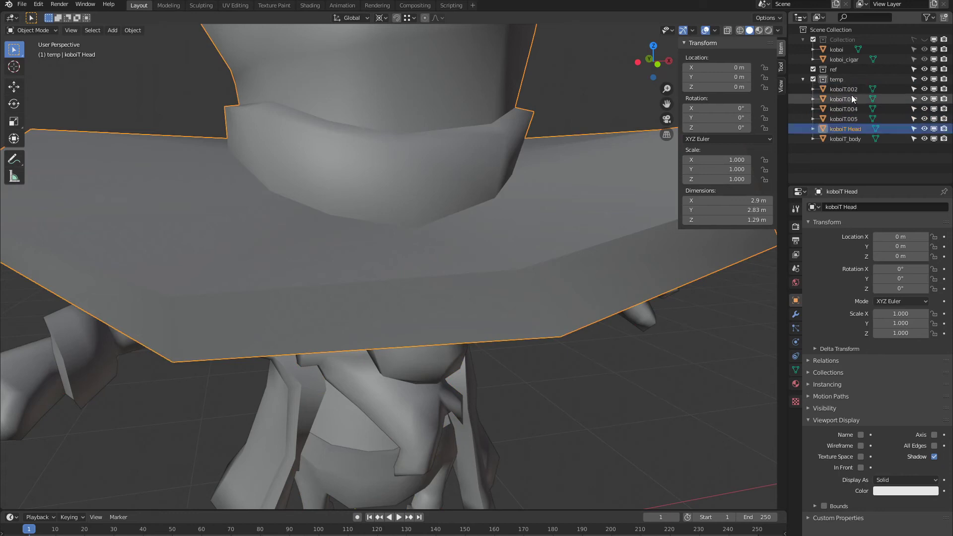
Rename the character's right hand object koboiT.005 to koboiT Rhand
click(851, 118)
scroll(597, 203, down, 10)
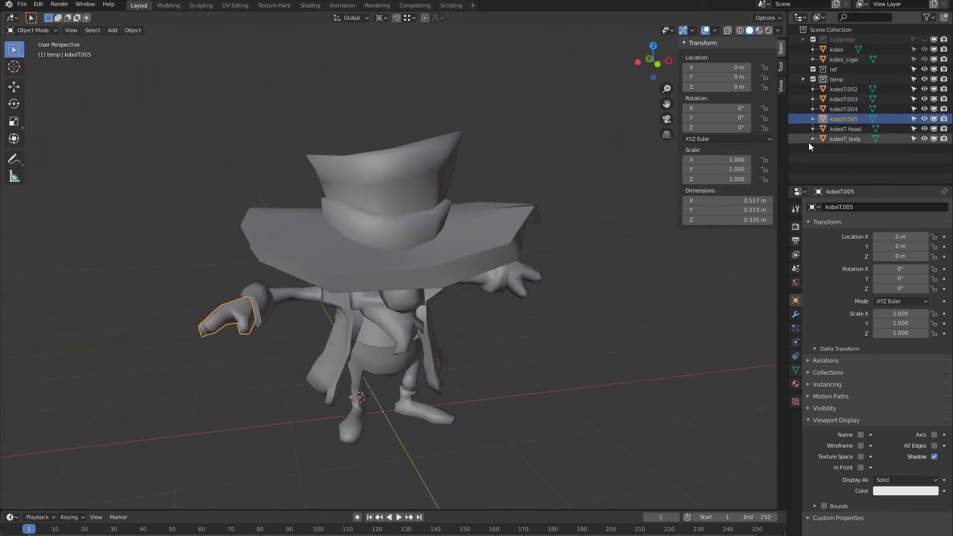
double_click(844, 119)
click(848, 119)
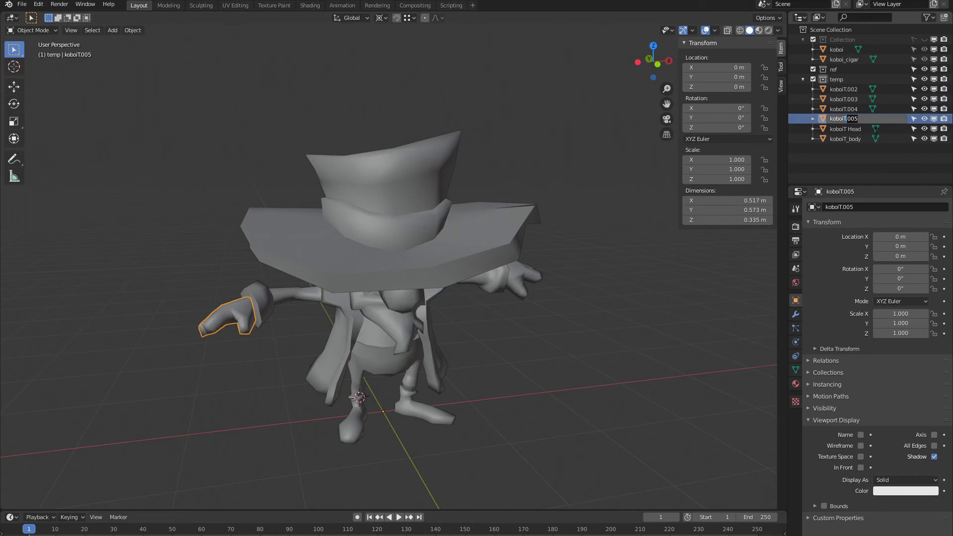
key(Delete)
key(Delete)
key(Delete)
key(Delete)
text(Rhand)
key(Return)
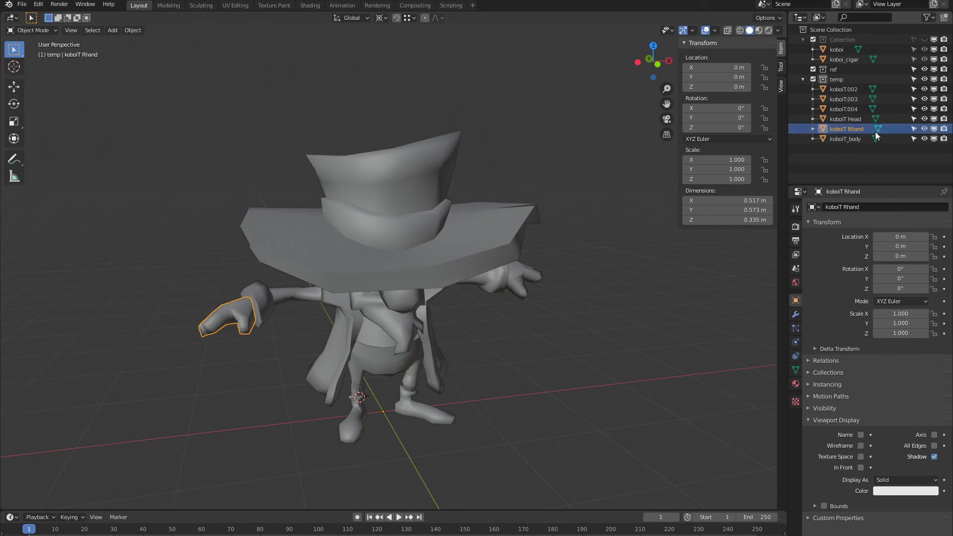
Rename the trousers and legs object koboiT.003 to koboiT torso
click(850, 139)
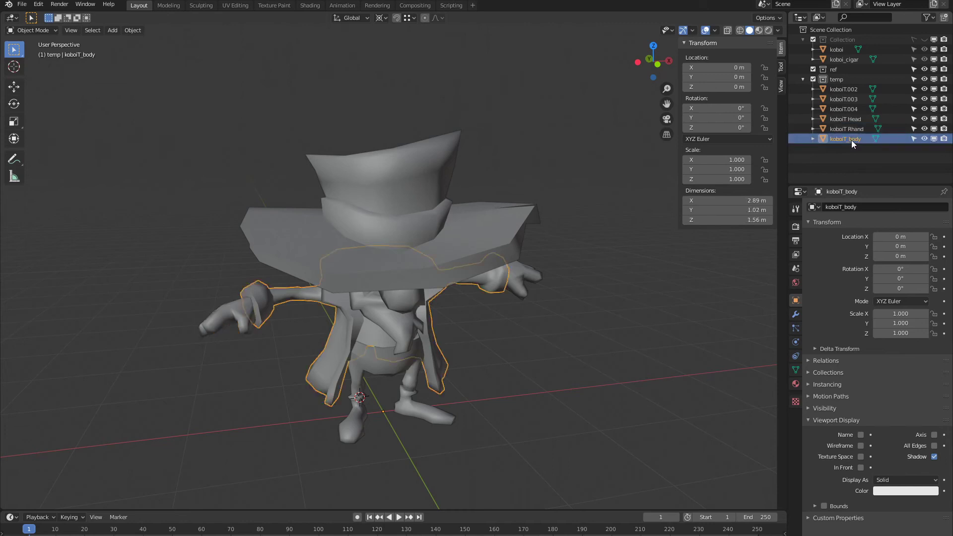
click(852, 99)
double_click(852, 98)
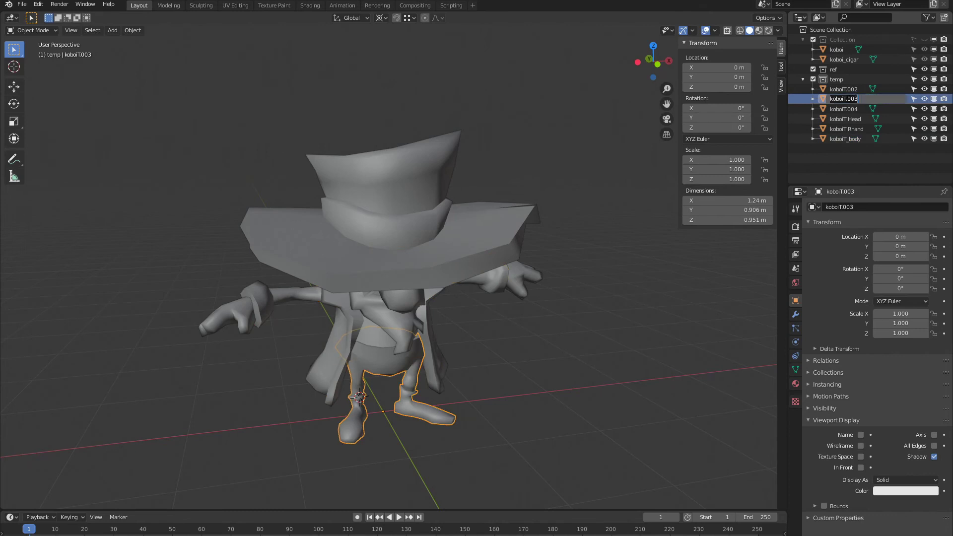
drag(847, 100, 878, 104)
key(BackSpace)
text(tord)
key(BackSpace)
text(so)
key(Return)
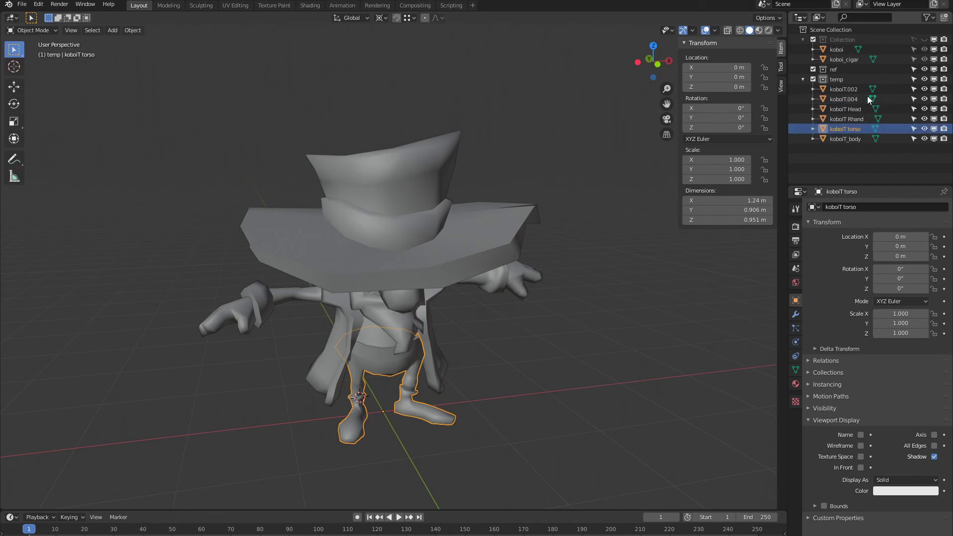
Rename the face and beard object koboiT.002 to koboiT head
click(844, 89)
double_click(859, 91)
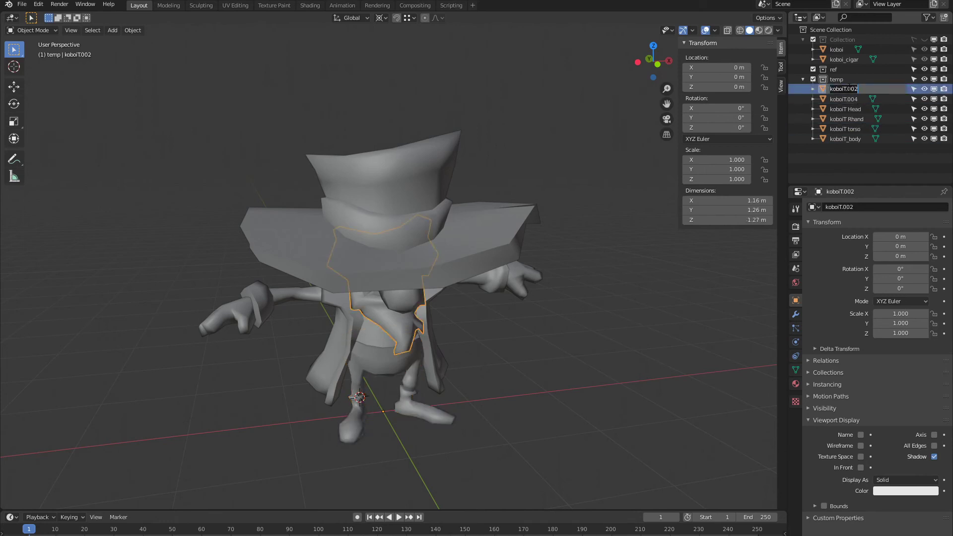
drag(848, 88, 872, 89)
key(BackSpace)
key(BackSpace)
text(head)
key(Return)
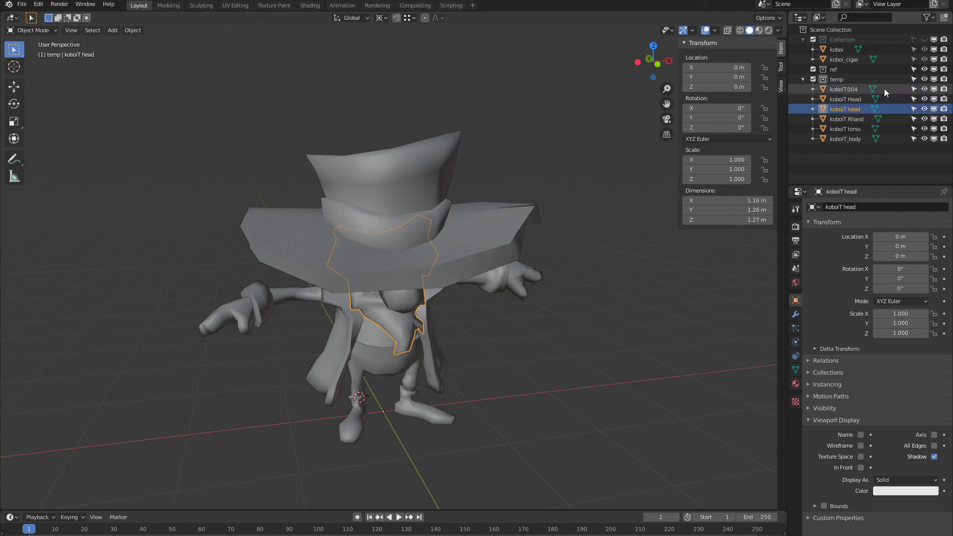
Correct the name of the hat object to koboiT Hat
click(866, 100)
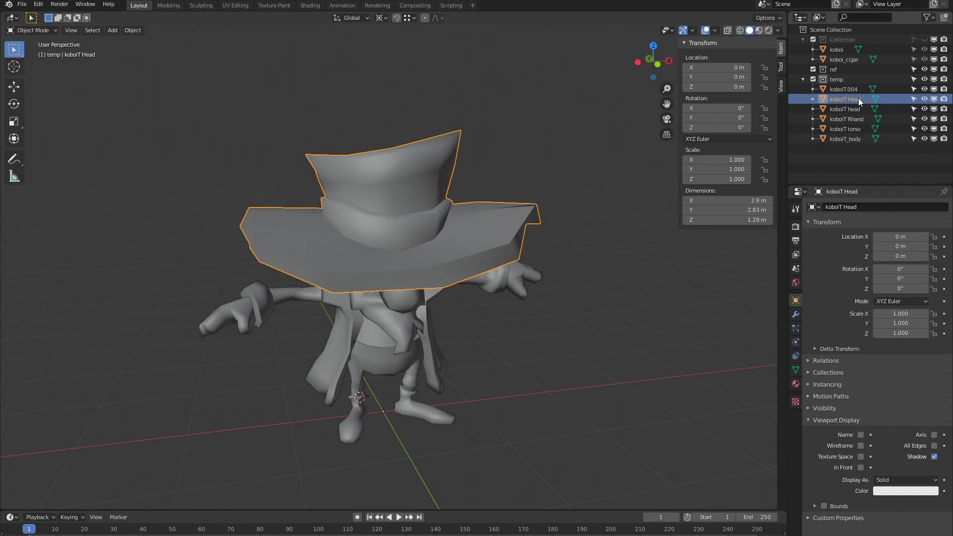
double_click(859, 98)
drag(851, 99, 874, 99)
text(a)
text(t)
key(Return)
Rename the character's left hand object koboiT.004 to koboiT Lhand, reusing the right hand's name as the base
click(836, 89)
middle_drag(665, 184, 590, 226)
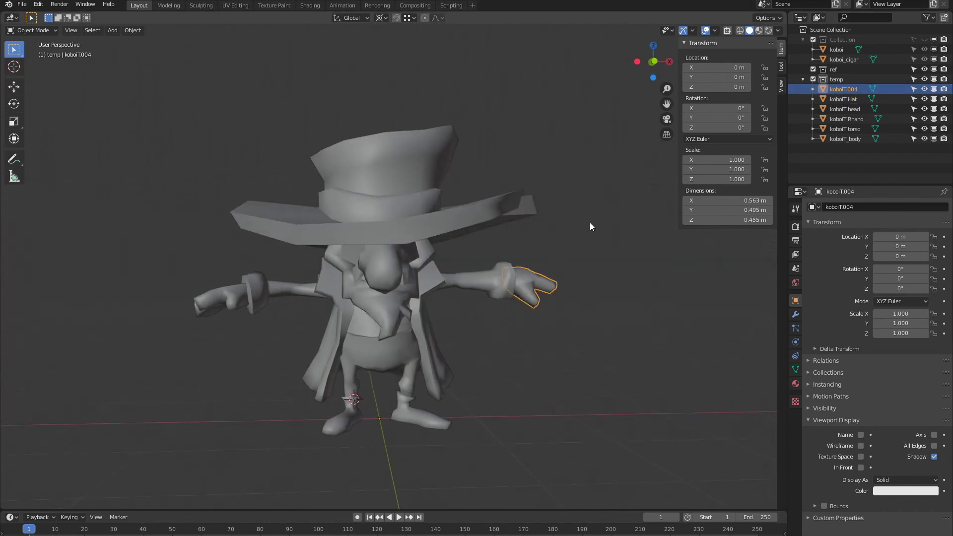
double_click(853, 118)
key(ctrl+c)
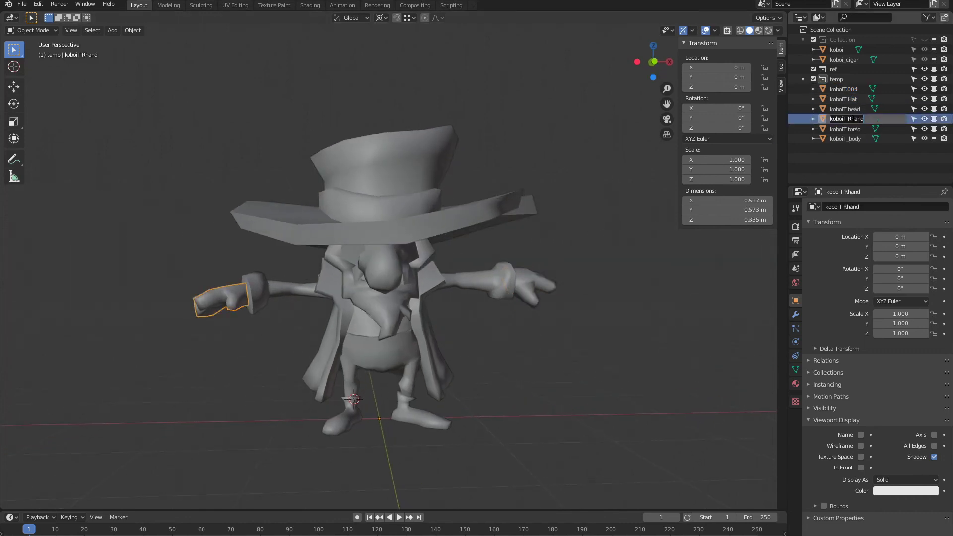
double_click(851, 89)
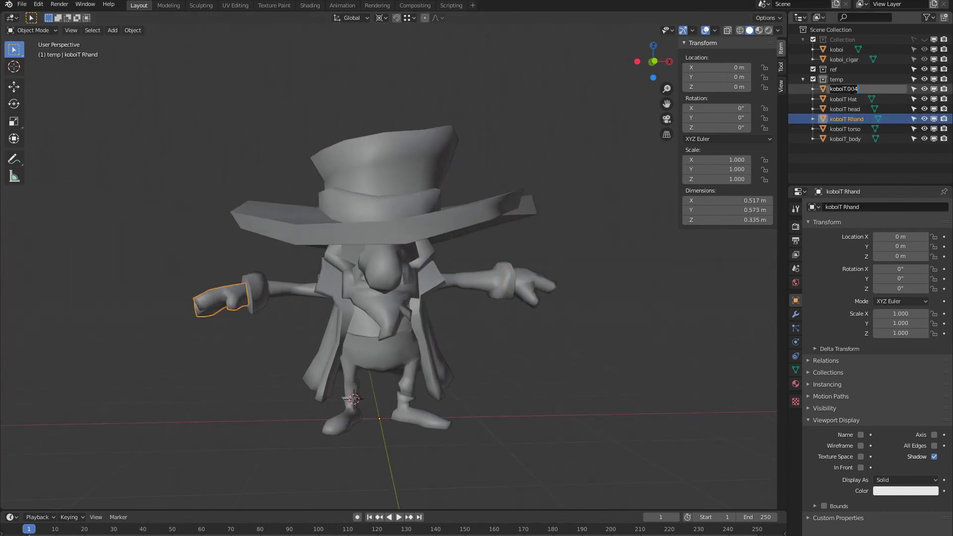
key(ctrl+v)
text(L)
key(Return)
Examine the separated character parts from several angles, checking that the body and hat can be selected as individual objects
click(605, 257)
middle_drag(604, 257, 443, 281)
scroll(471, 262, down, 2)
scroll(442, 294, up, 5)
scroll(442, 294, up, 2)
scroll(441, 290, down, 4)
click(460, 278)
click(528, 284)
middle_drag(528, 283, 461, 279)
click(461, 279)
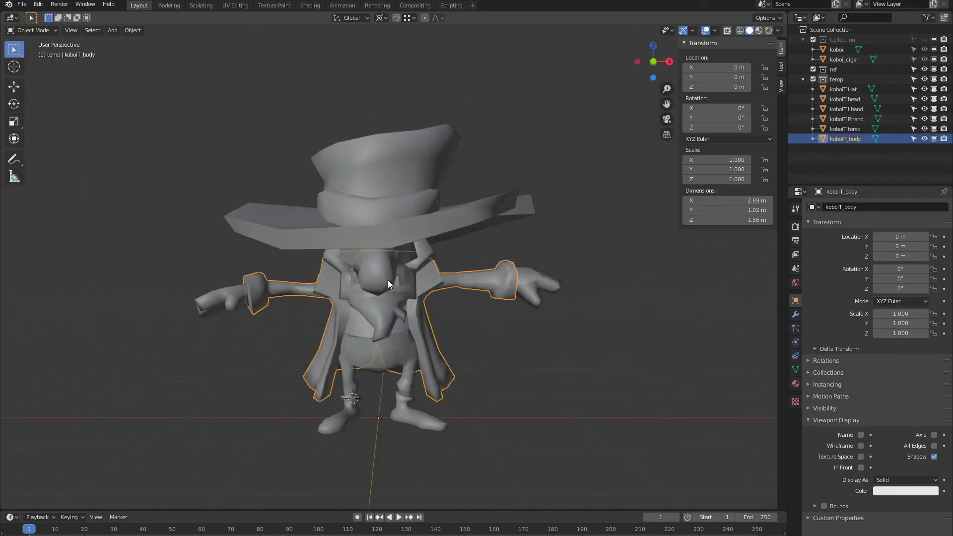
click(425, 226)
key(g)
key(Escape)
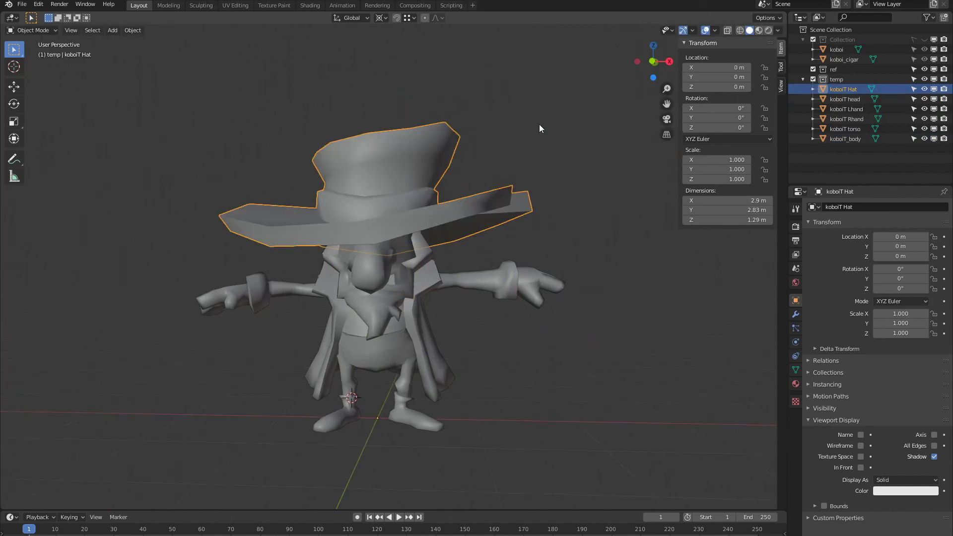
middle_drag(539, 124, 456, 223)
scroll(430, 203, up, 2)
scroll(407, 187, down, 2)
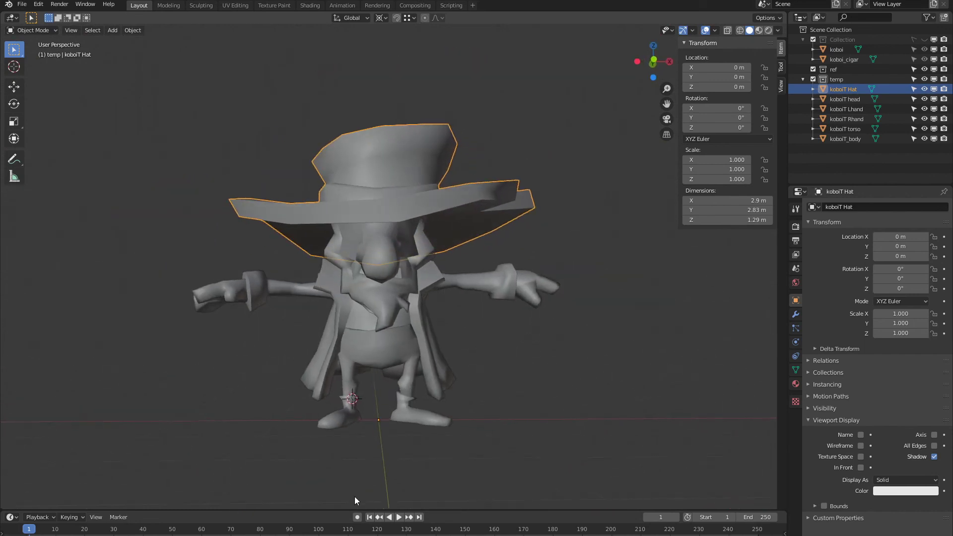
mouse_move(329, 535)
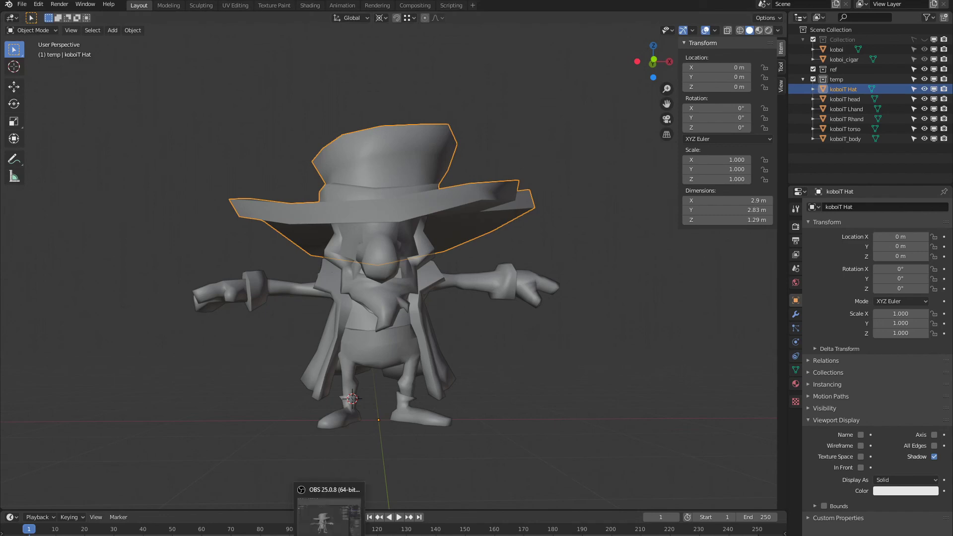